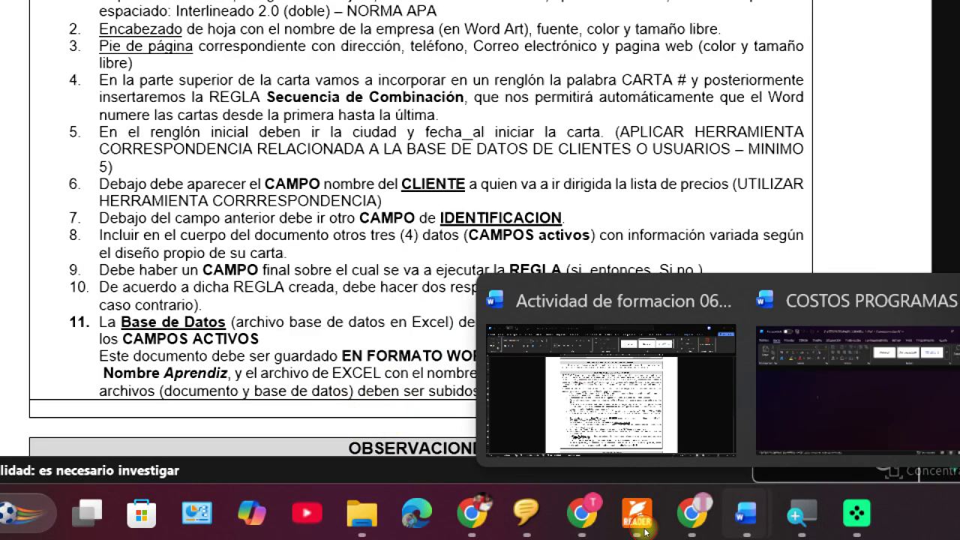
- Bring up the activity instructions document and create a new blank document from it
left_click(562, 419)
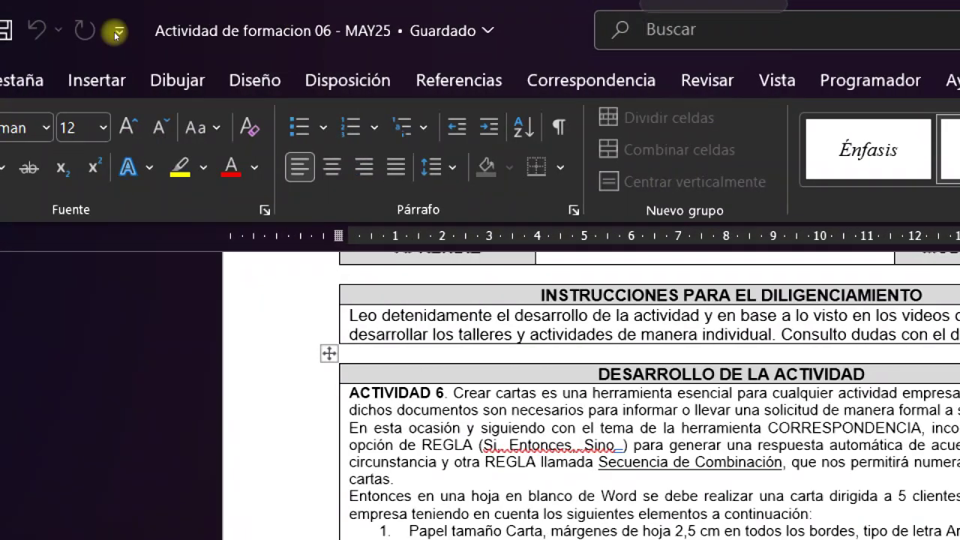
left_click(32, 43)
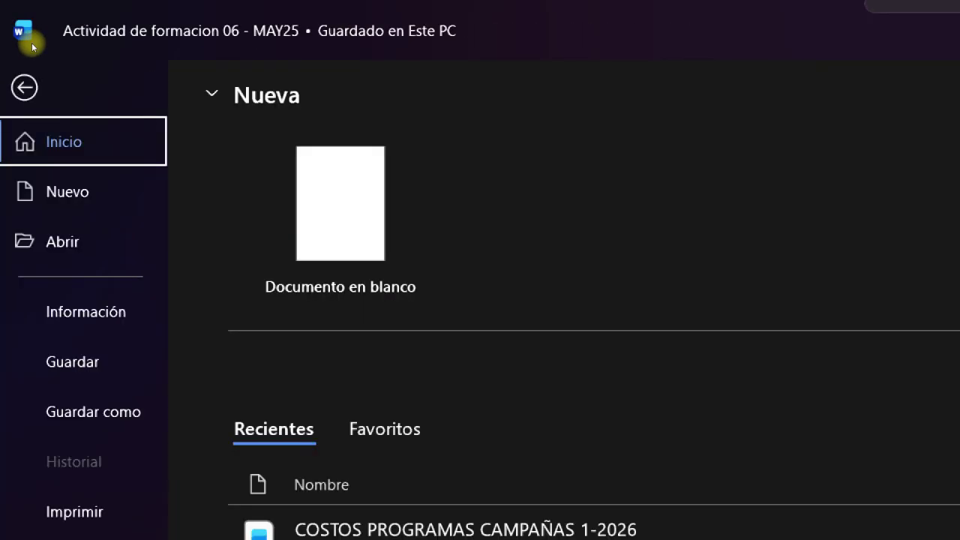
key("Tab")
key("Return")
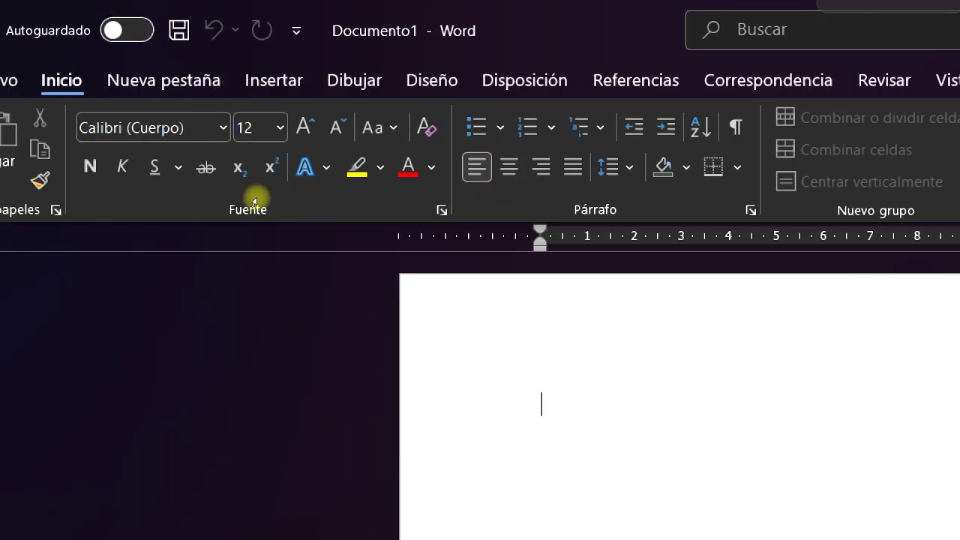
- Set the blank document's font to Arial
key("ctrl+shift+f")
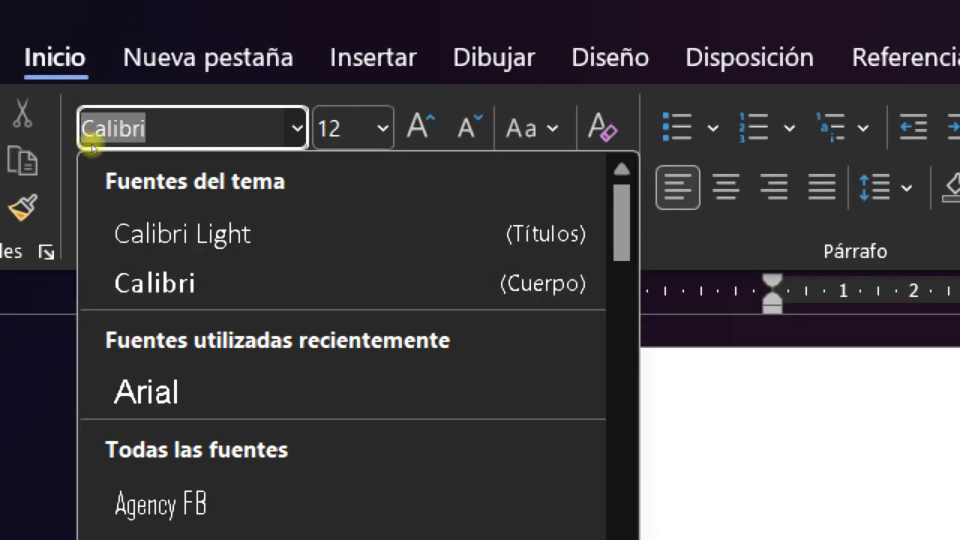
key("Down")
key("Return")
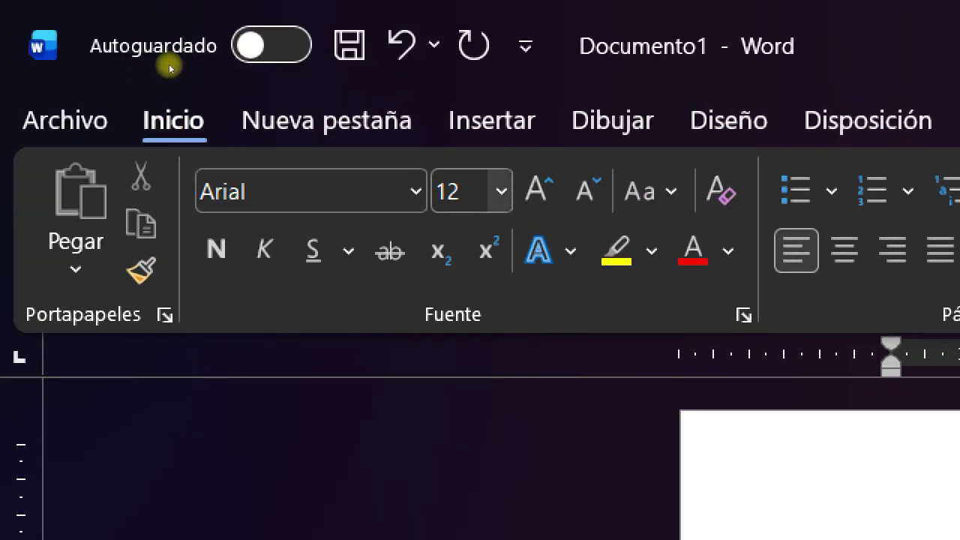
- Adjust the line and paragraph spacing of the empty document
key("ctrl+shift+m")
key("Tab")
key("Tab")
key("Tab")
key("Tab")
key("Left")
key("Up")
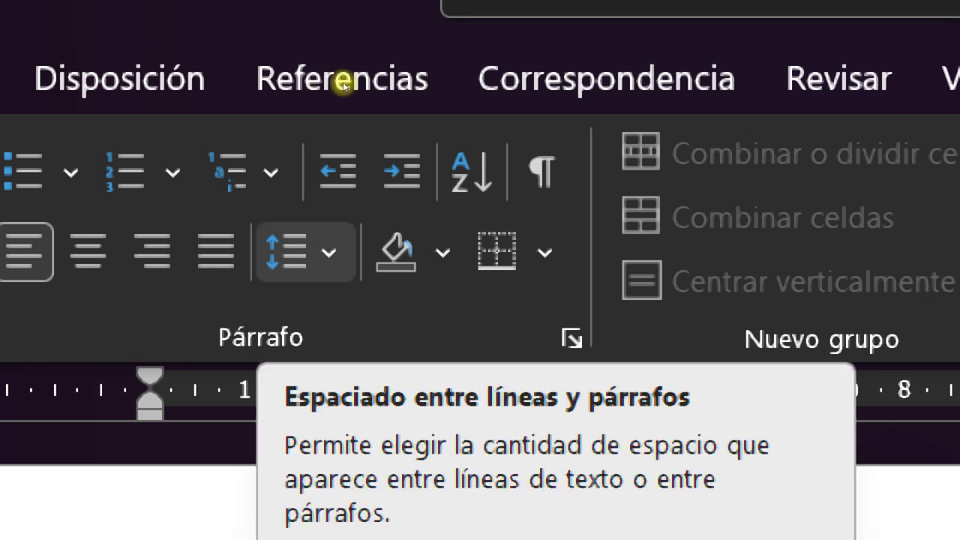
key("Return")
key("Up")
key("Return")
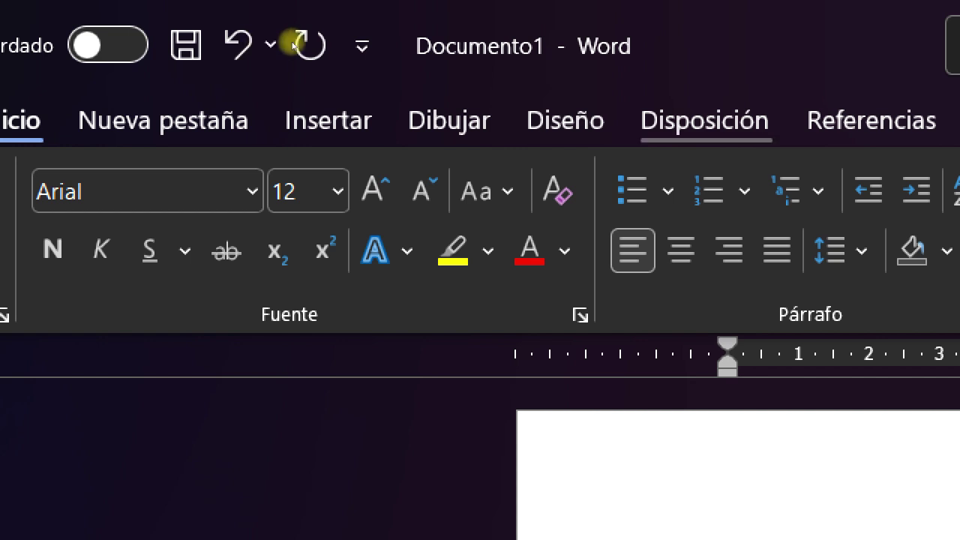
- Examine the page setup options for margins, orientation, size and columns
key("alt+c")
key("Tab")
key("Tab")
key("Tab")
key("Tab")
key("Tab")
key("Tab")
key("Tab")
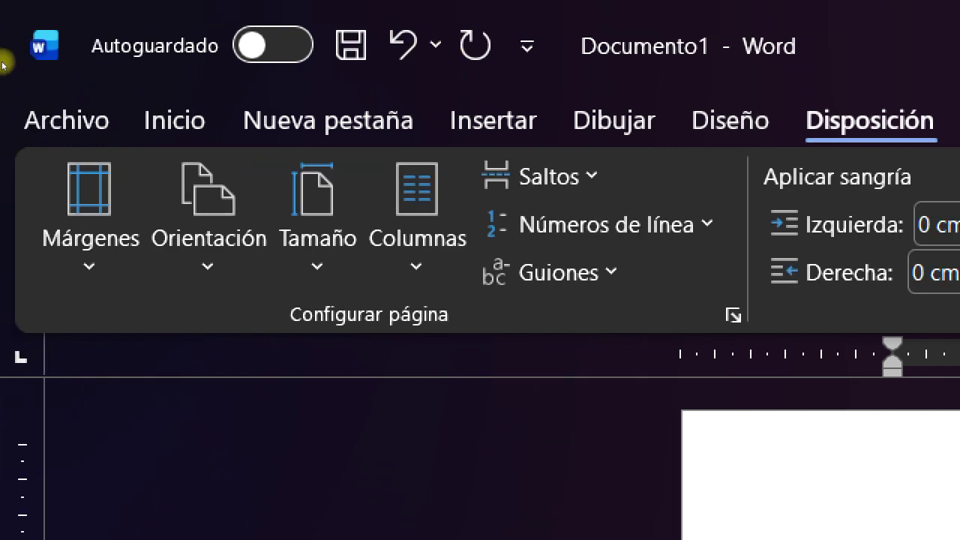
key("shift+Tab")
key("shift+Tab")
key("shift+Tab")
key("shift+Tab")
key("shift+Tab")
key("shift+Tab")
key("Tab")
key("Tab")
key("Tab")
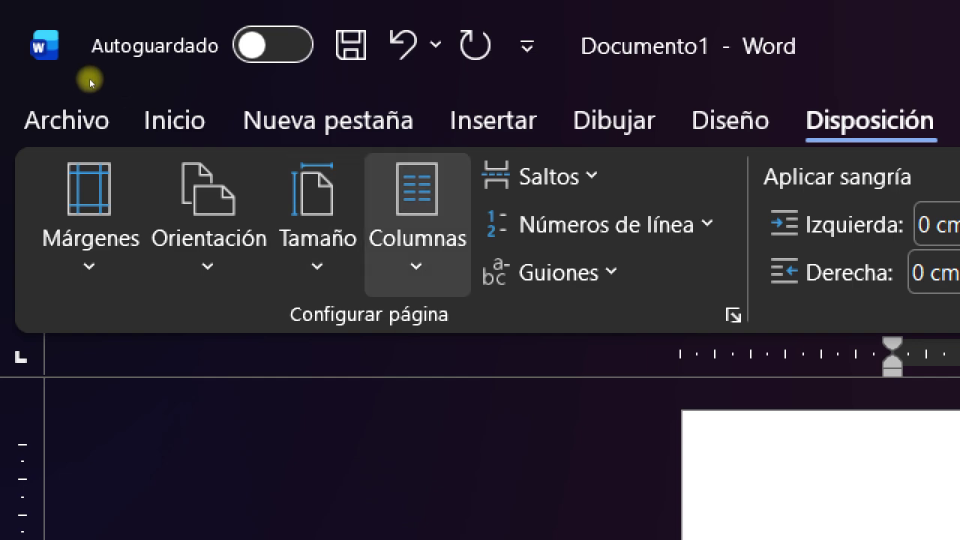
- Customize the page margins, setting the top and bottom margins to 2.54 cm
key("shift+Tab")
key("shift+Tab")
key("shift+Tab")
key("Return")
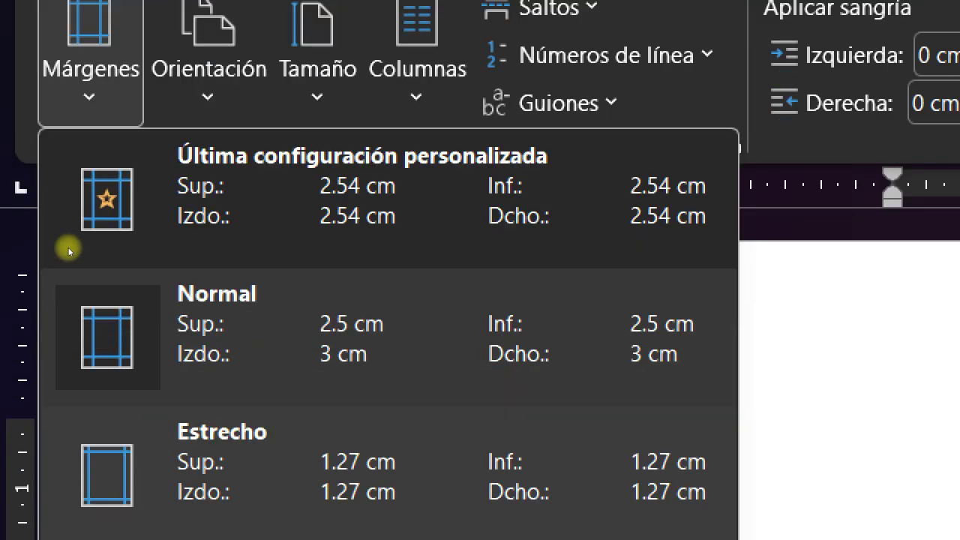
key("a")
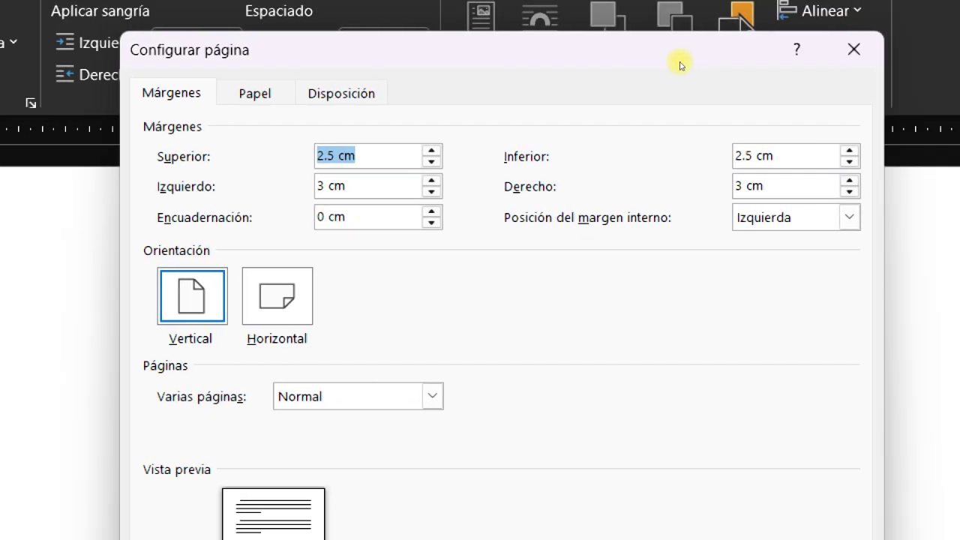
left_click(397, 130)
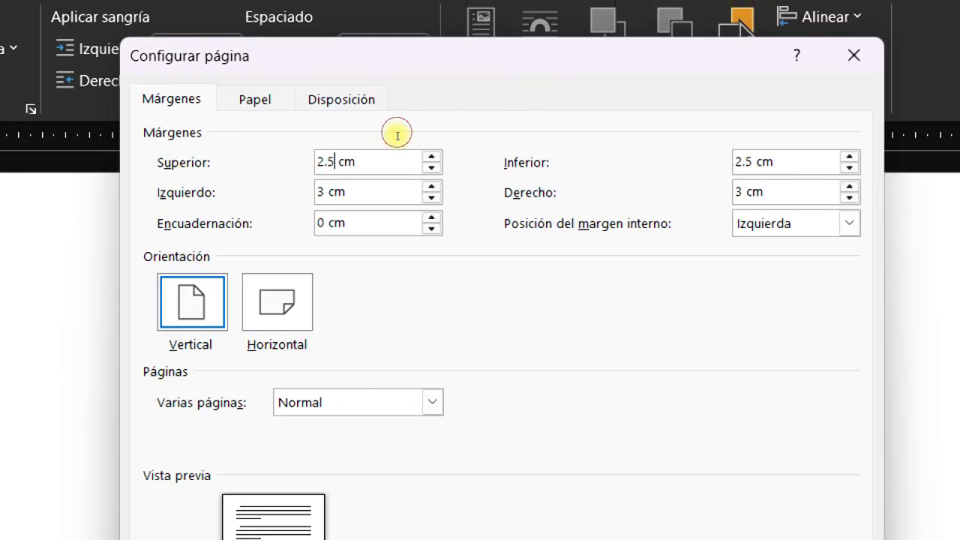
type("4")
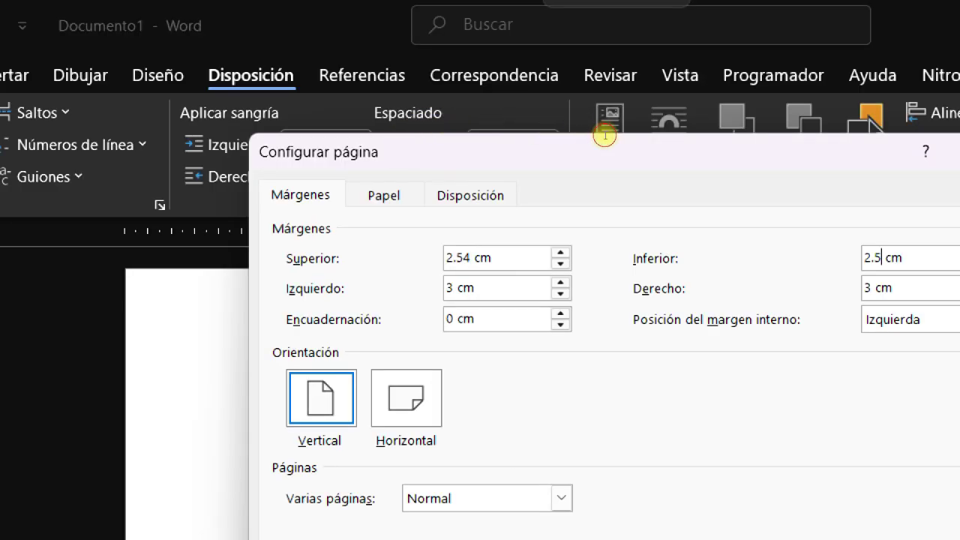
type("4")
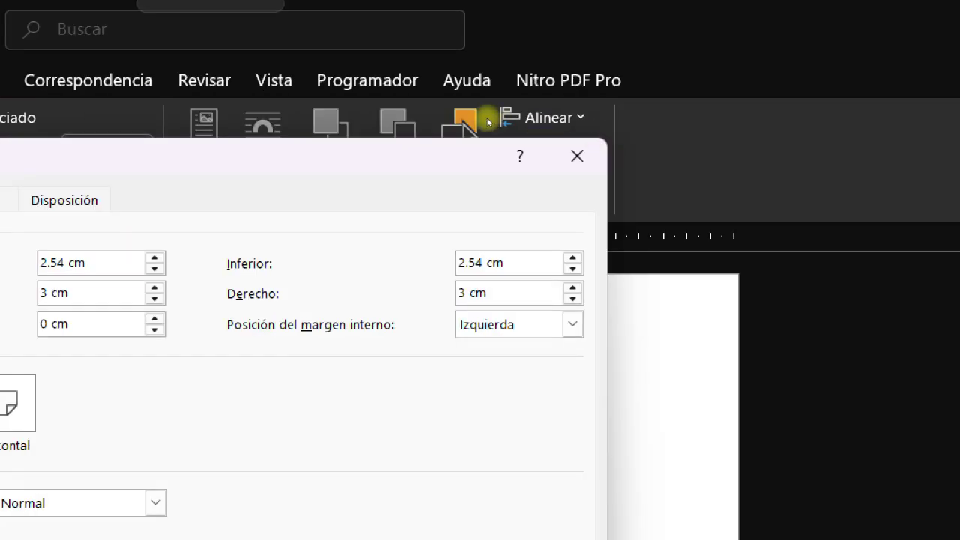
- Set the left page margin to 2.54 cm
key("Tab")
key("Down")
key("Down")
key("Down")
key("Down")
key("Down")
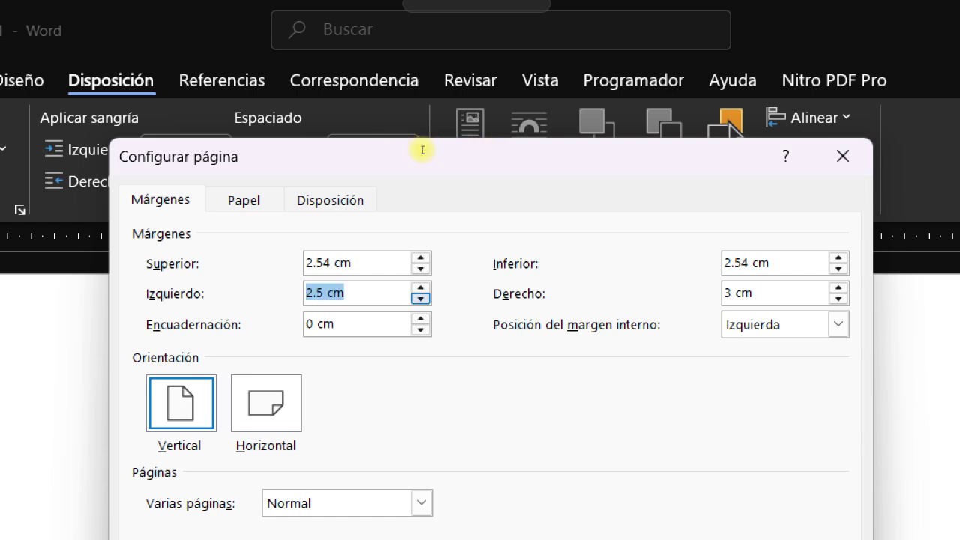
left_click(393, 147)
type("4")
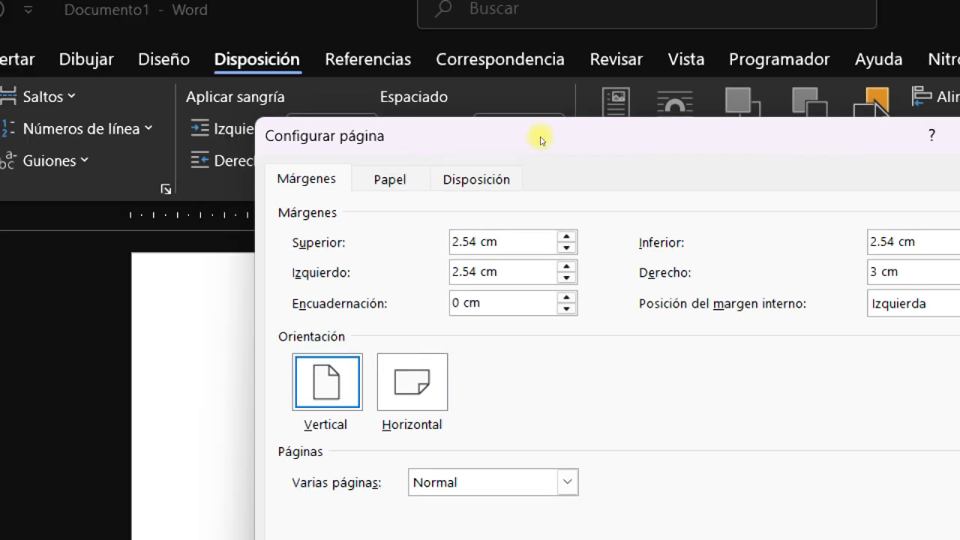
- Set the right page margin to 2.54 cm and apply the page setup to the whole document
key("Tab")
key("Down")
key("Down")
key("Down")
key("Down")
key("Down")
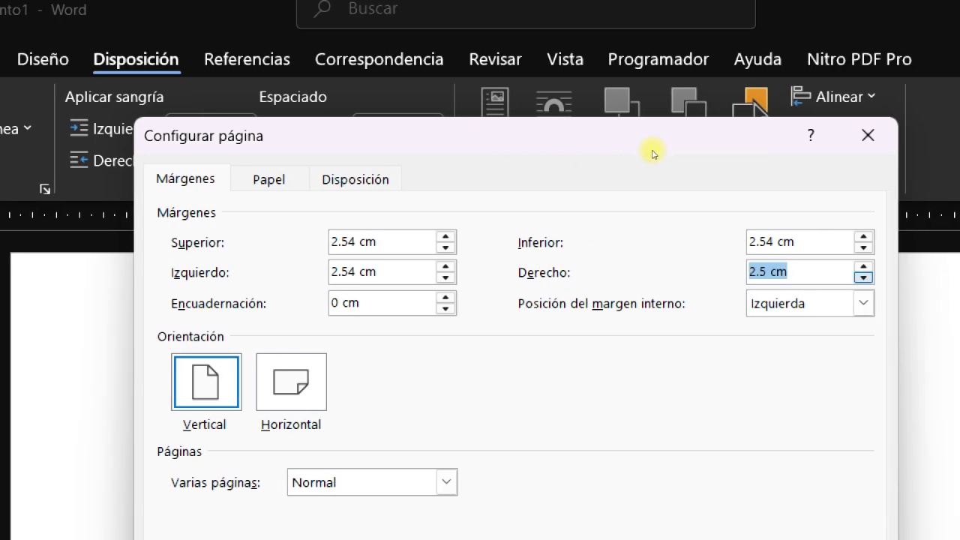
key("Left")
key("Left")
key("Left")
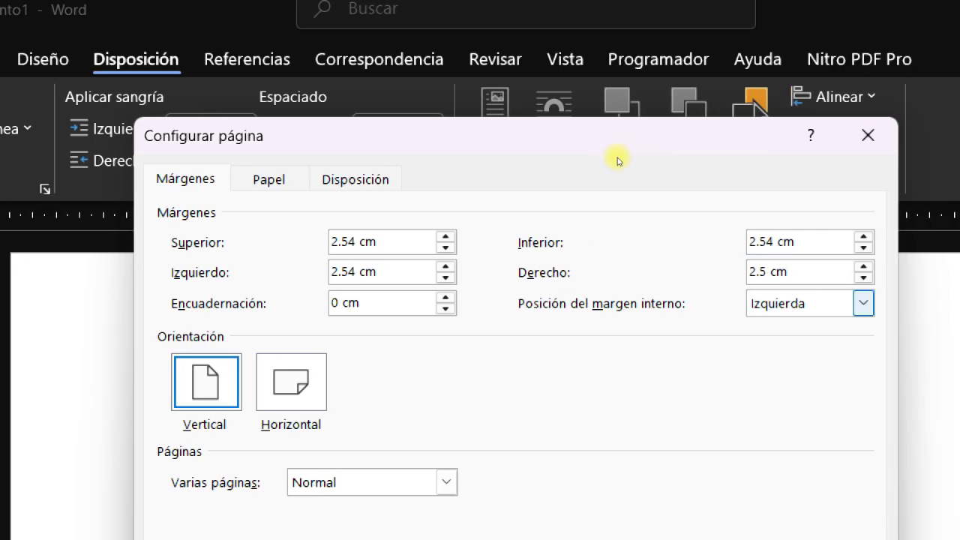
type("4")
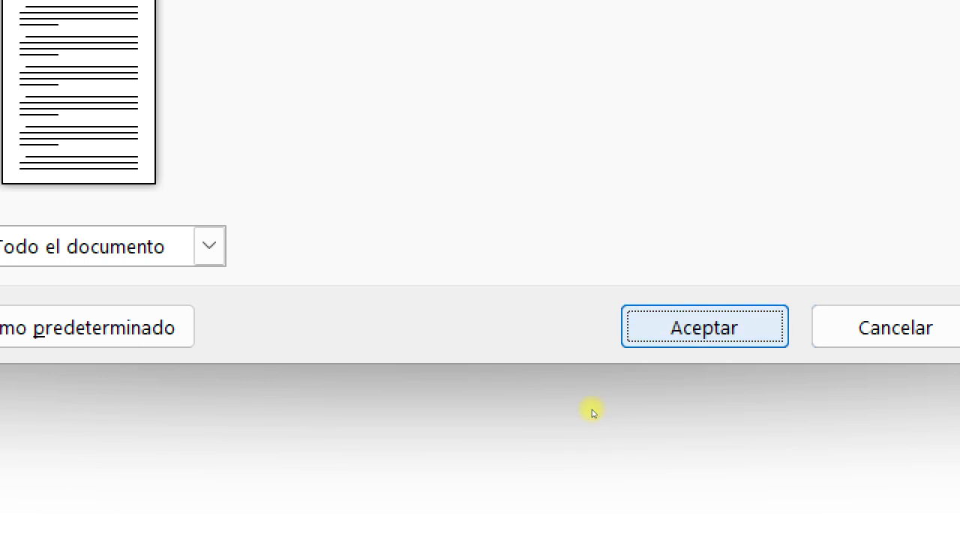
key("Return")
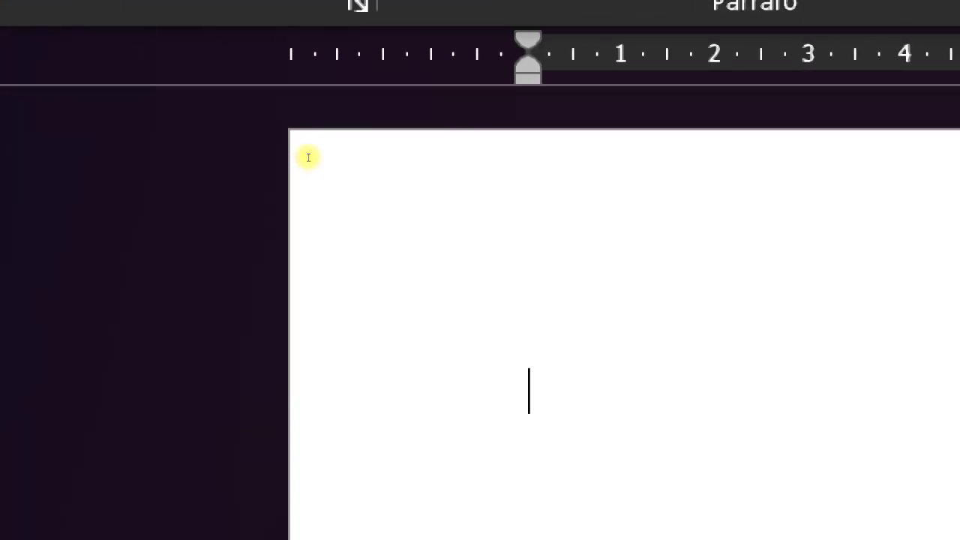
- Enter the company name "EMPRESA DE ENERGIA DEL NORTE DE SANTANDER" in the page header
double_click(307, 157)
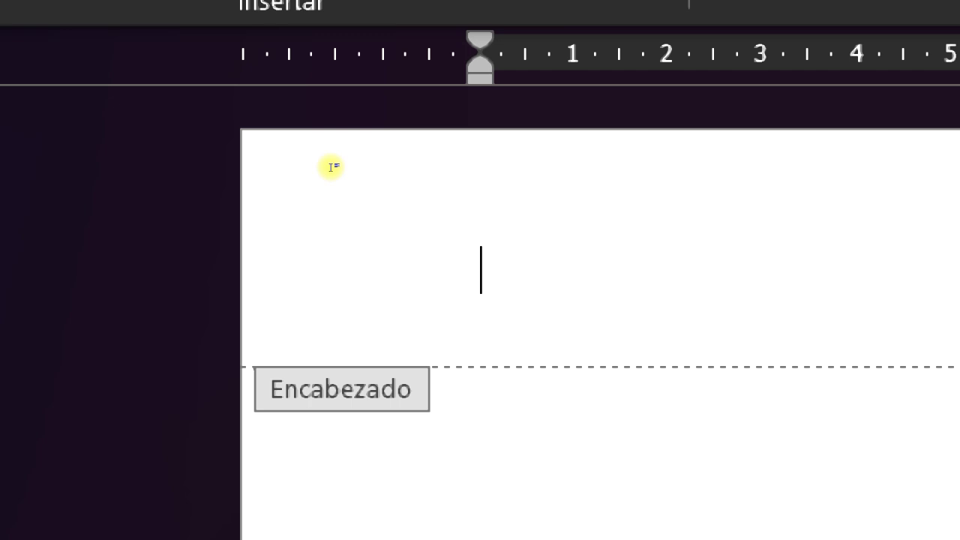
type("em")
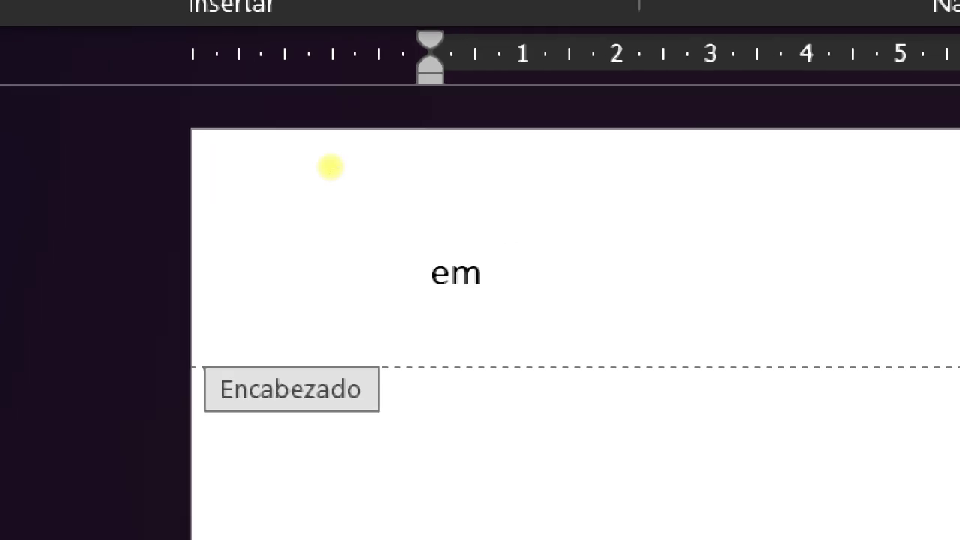
key("BackSpace")
key("BackSpace")
type("EMPRESA ")
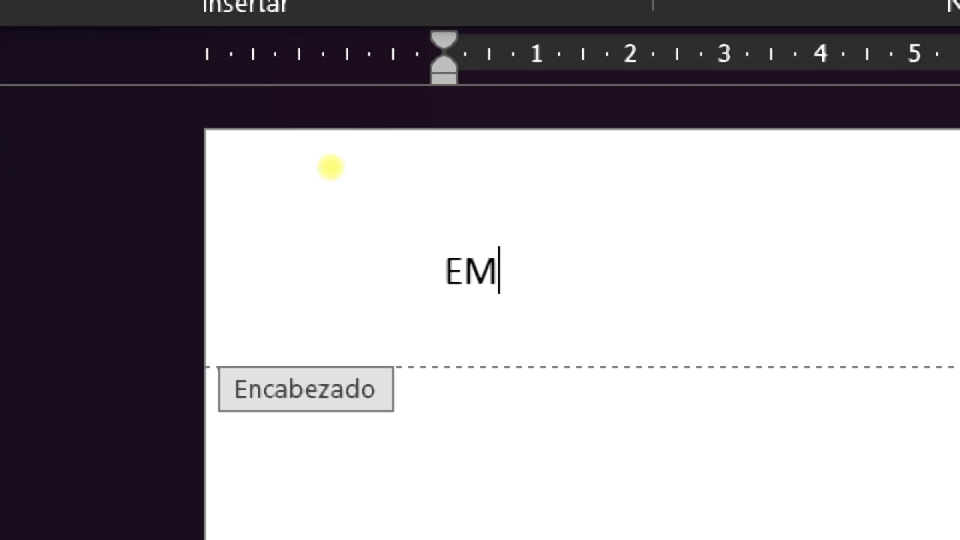
type("DE ENER")
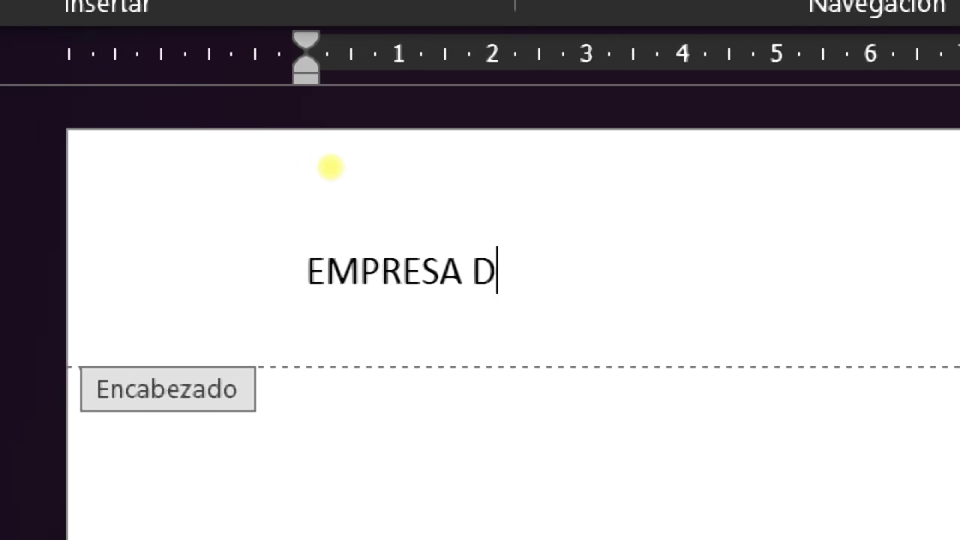
type("GI")
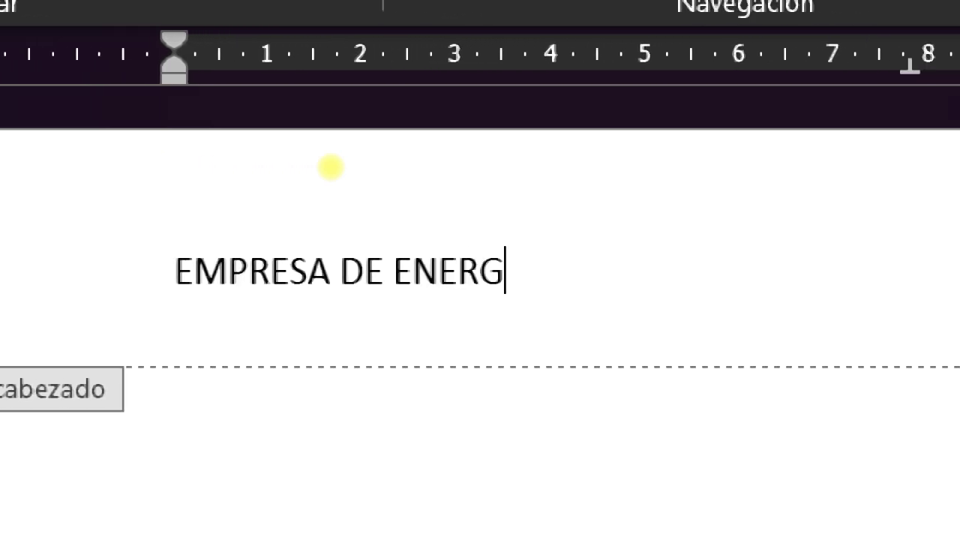
type("A DEL NORTE DE SANTANDER")
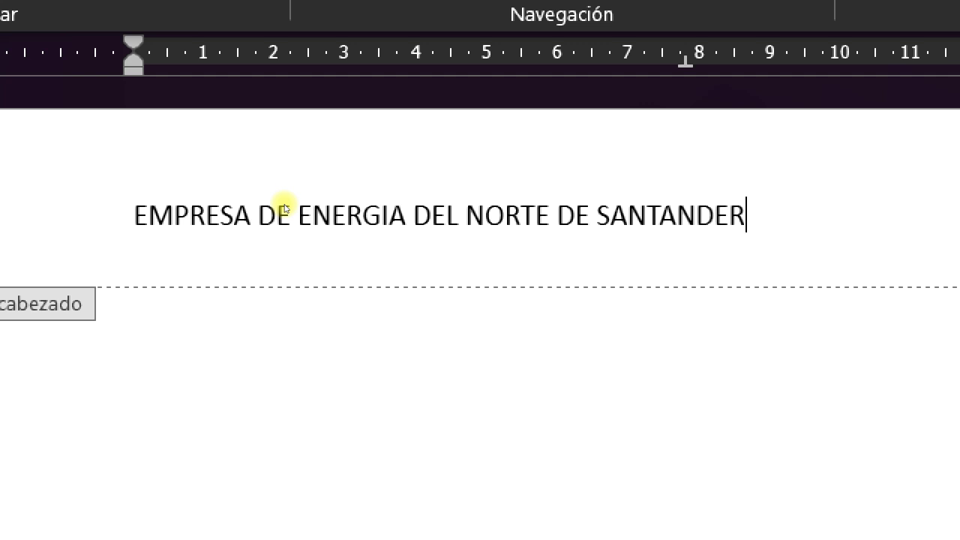
- Make the company name in the header bold and centre it
triple_click(234, 161)
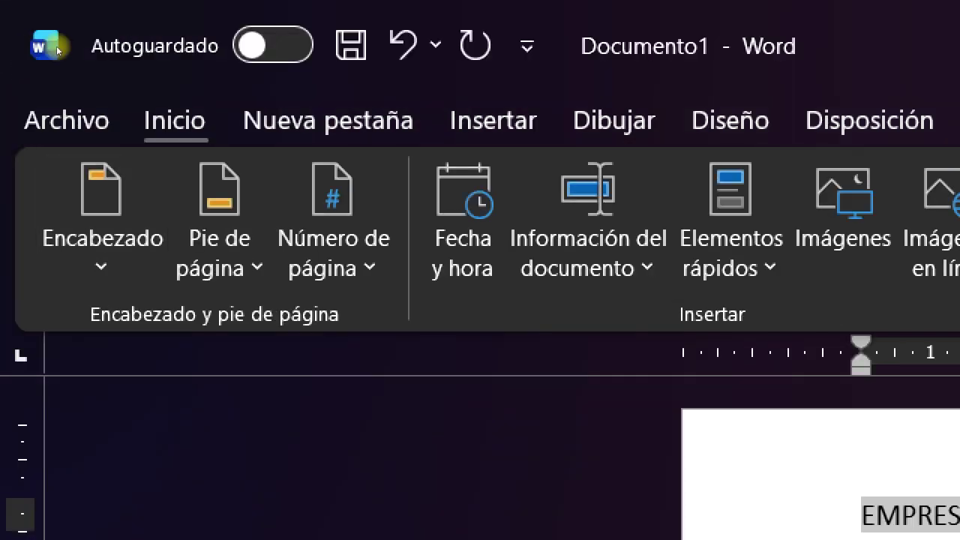
left_click(174, 120)
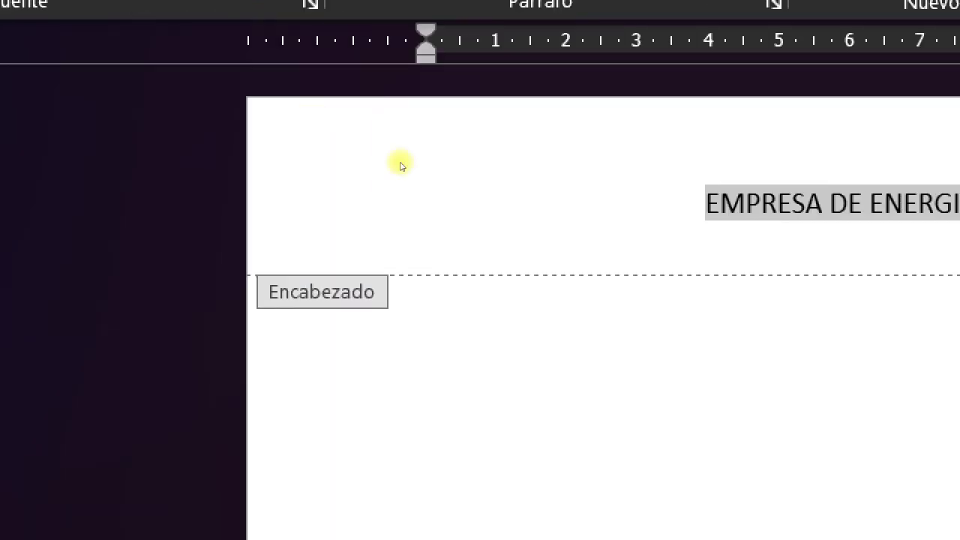
key("ctrl+n")
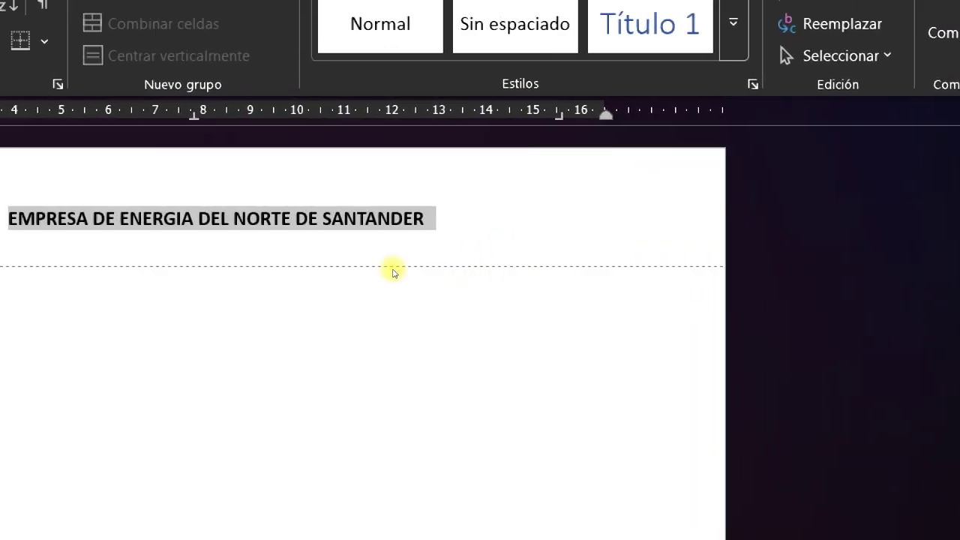
key("ctrl+t")
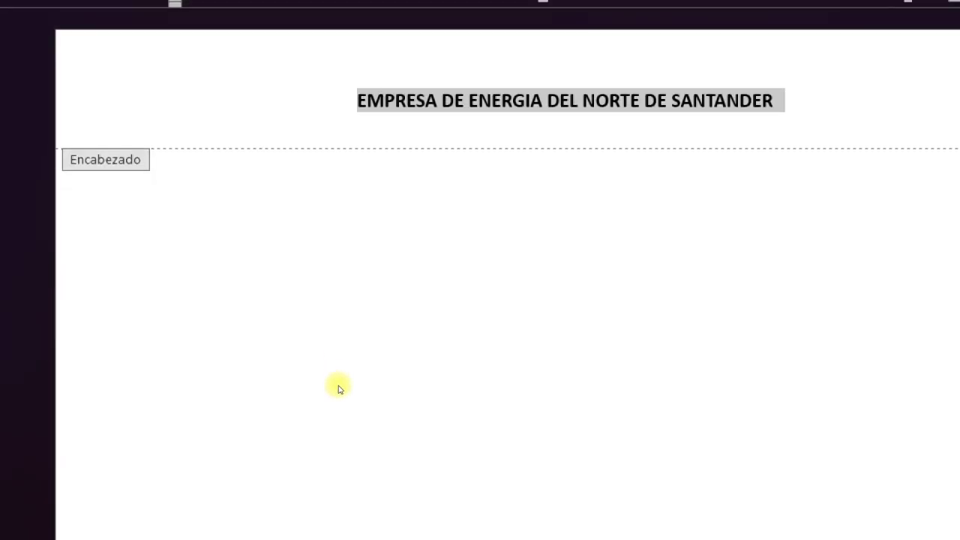
- Paste the company's address, phone number, e-mail and website into the page footer
scroll(364, 444, "down", 3)
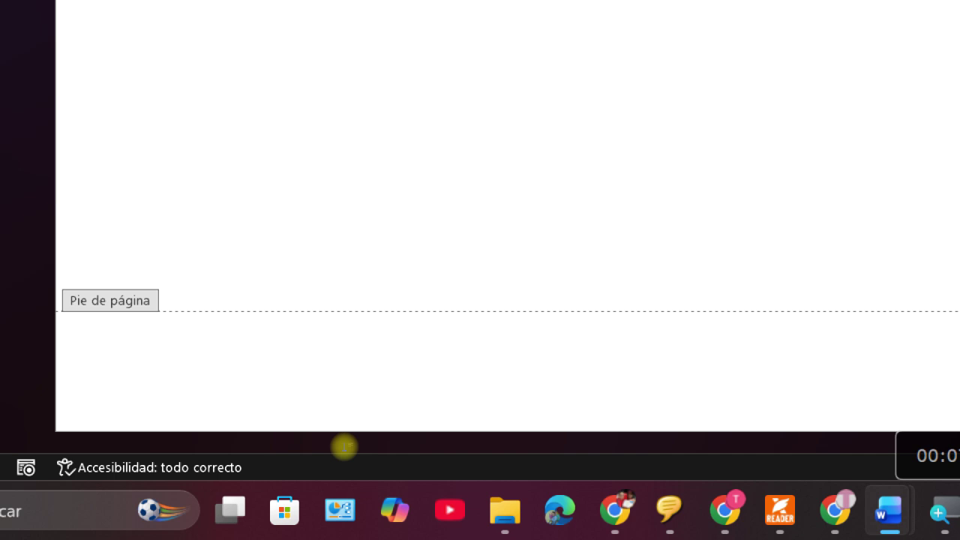
key("ctrl+v")
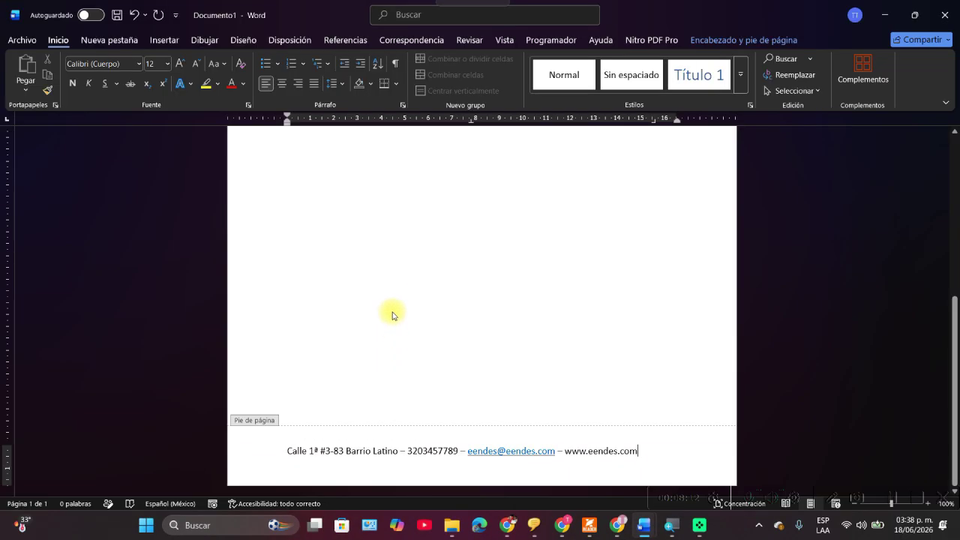
- Return to the document body, enter the line "Cucuta 18 de junio de 2026" and leave blank lines below it
scroll(393, 341, "up", 10)
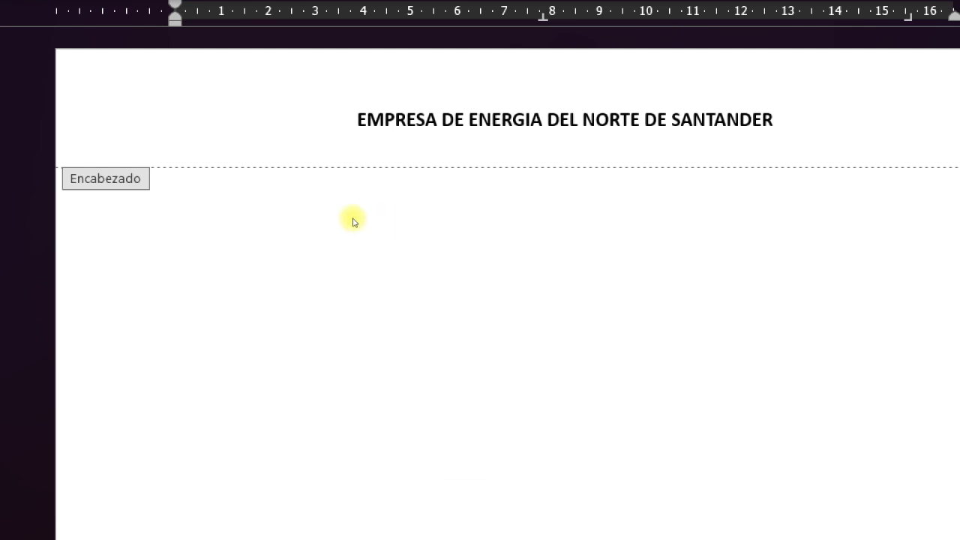
double_click(304, 235)
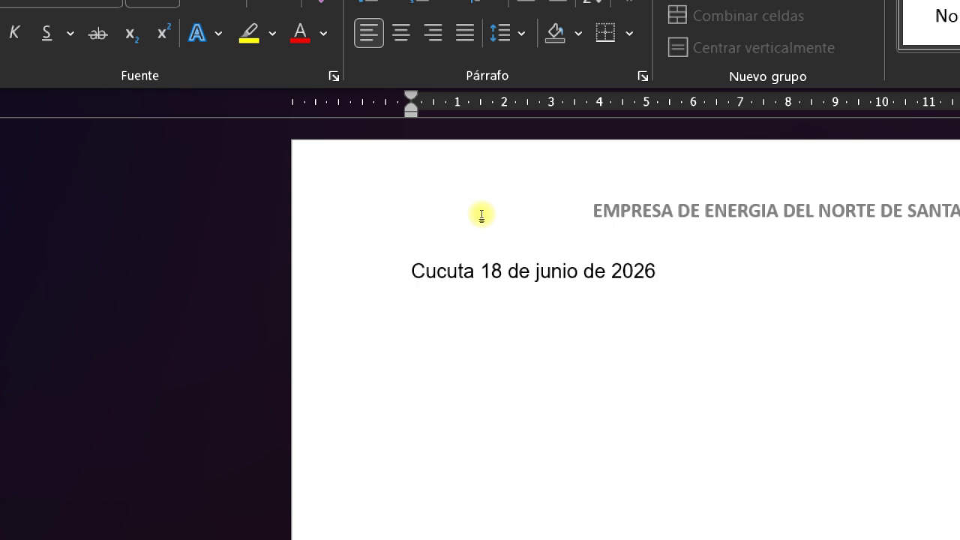
key("Return")
key("Return")
key("Return")
key("Return")
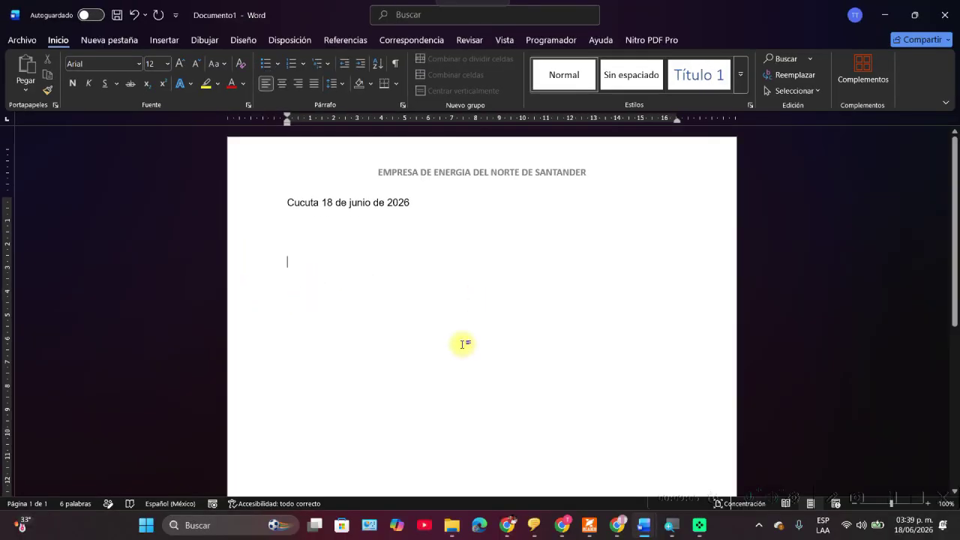
- Switch to the activity instructions document and examine the item about the letter number line, highlighting the words "CARTA #"
mouse_move(652, 534)
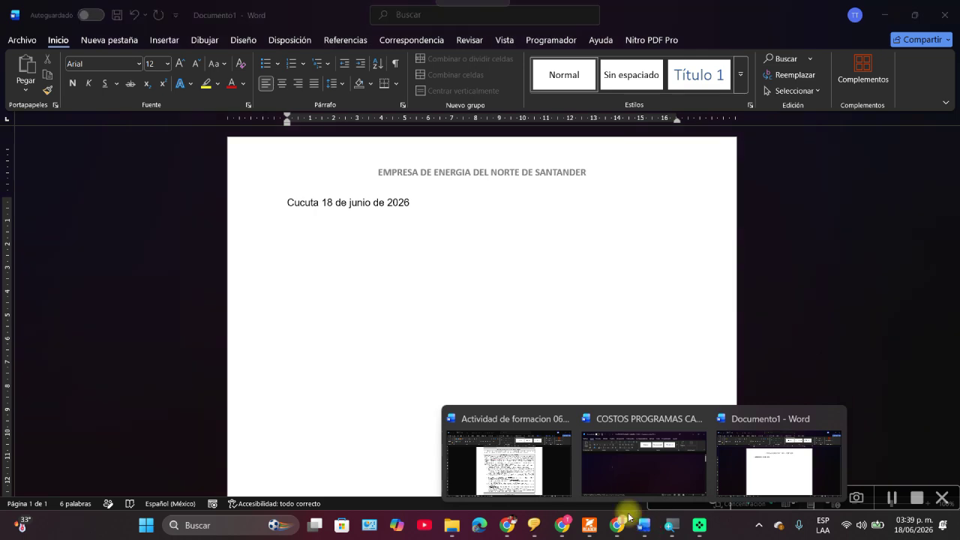
left_click(529, 467)
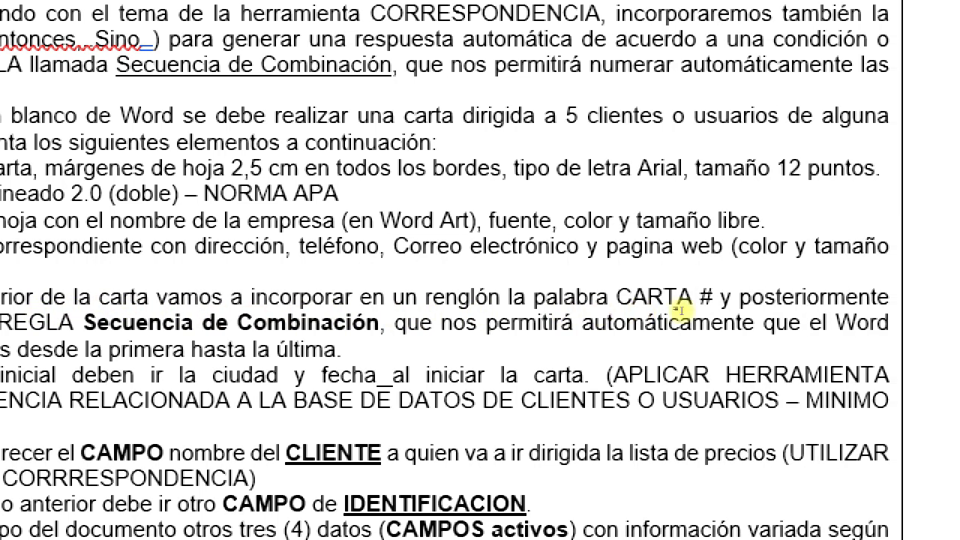
left_click(611, 308)
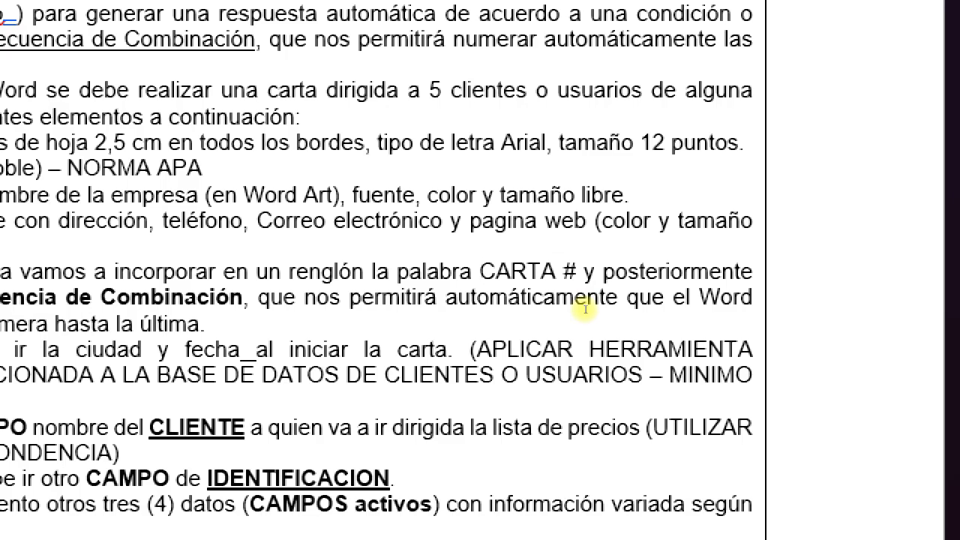
key("ctrl+shift+Right")
key("ctrl+shift+Right")
key("ctrl+shift+Right")
key("ctrl+shift+Left")
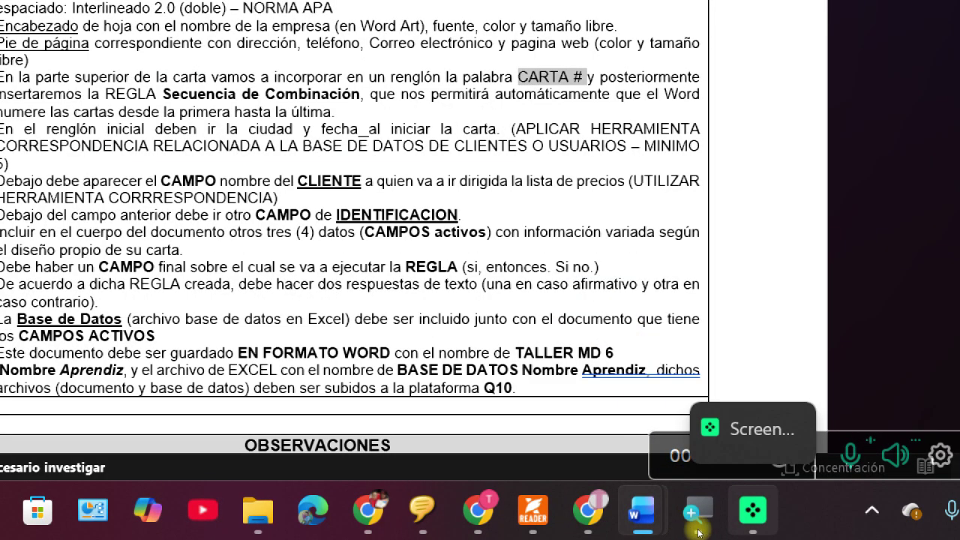
- Return to the letter, enter the label "Carta #:" below the date and start a new line
mouse_move(647, 525)
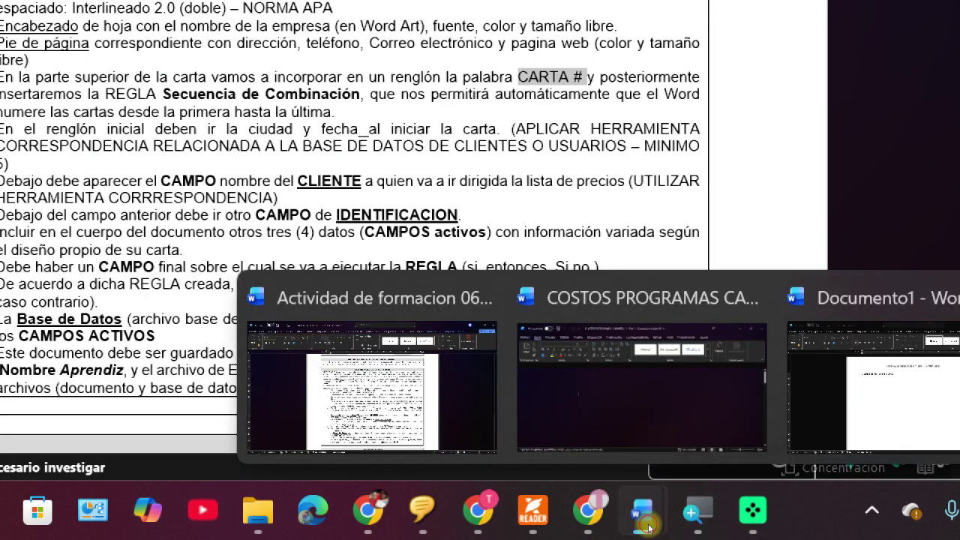
left_click(826, 376)
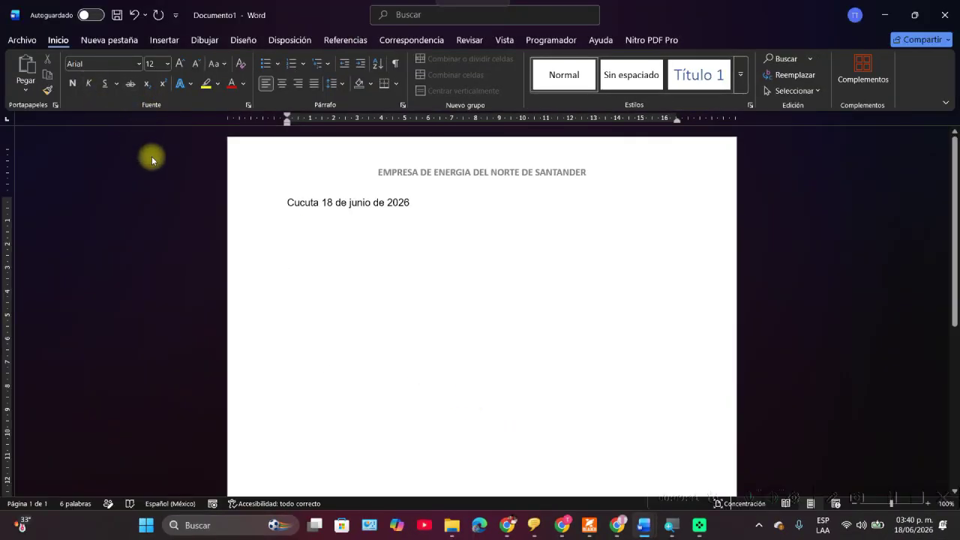
type("Carta ")
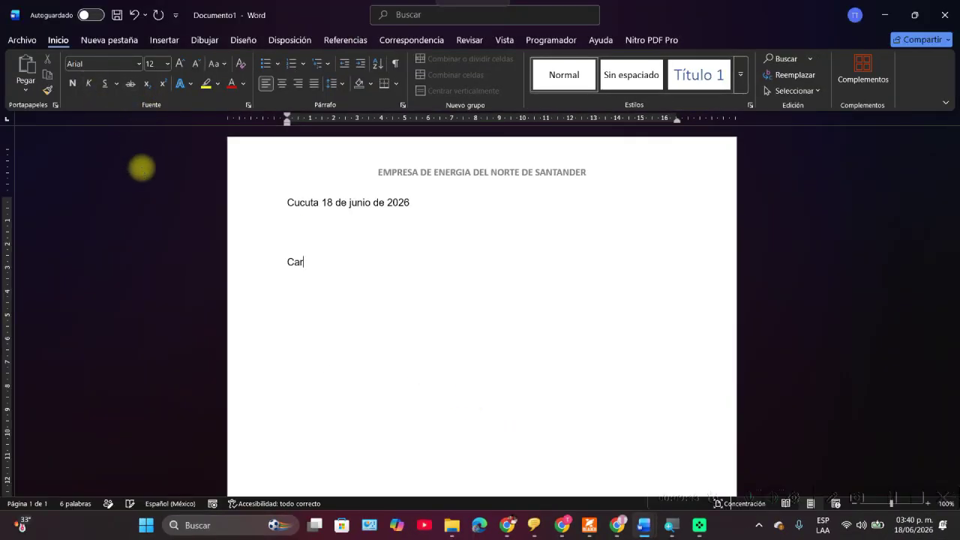
type("#:")
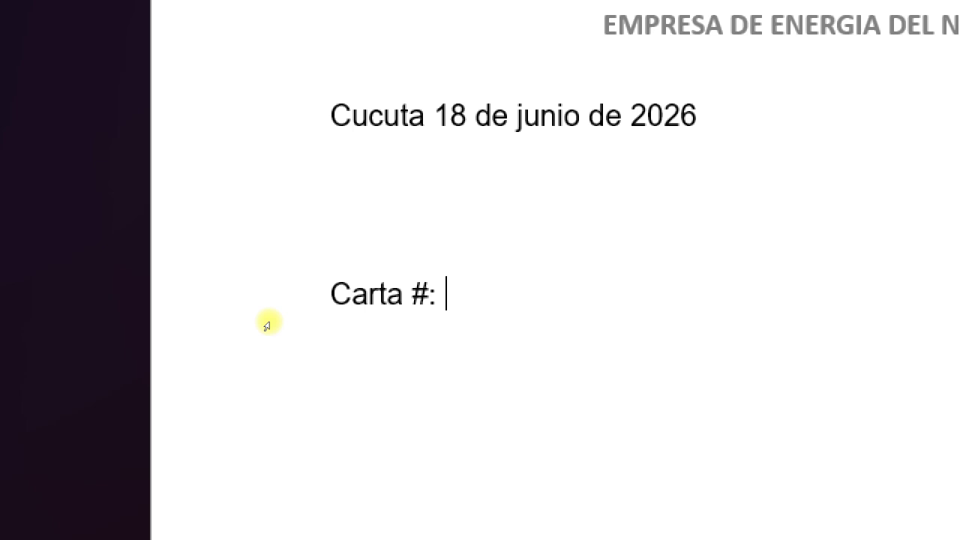
key("Return")
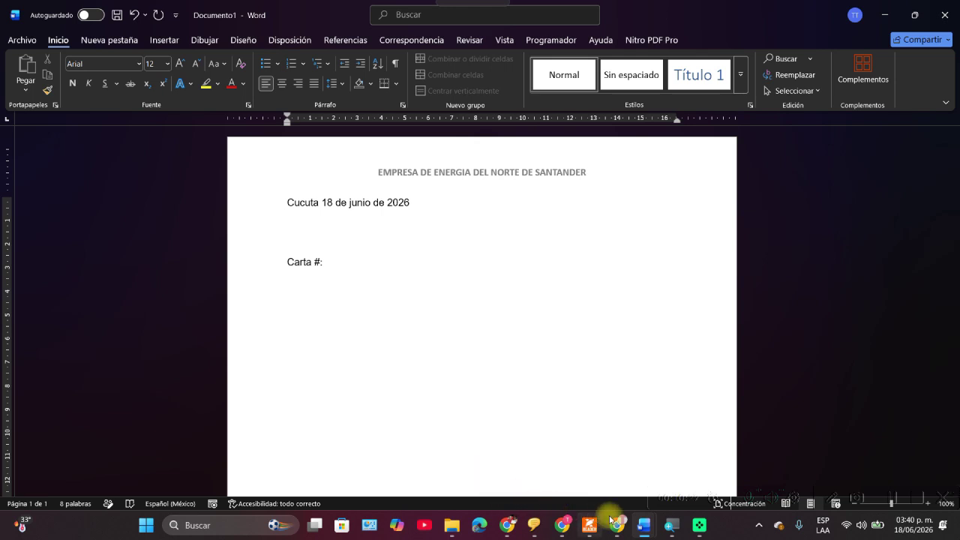
- Consult the activity instructions, add the lines "Cliente:" and "Identificación:" below "Carta #:" in the letter, and correct the missing accent
mouse_move(644, 523)
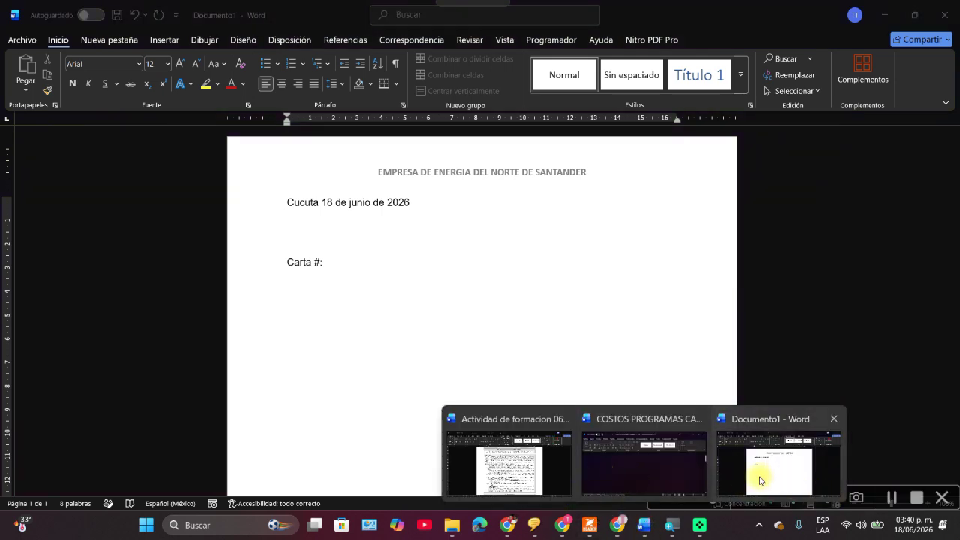
left_click(544, 465)
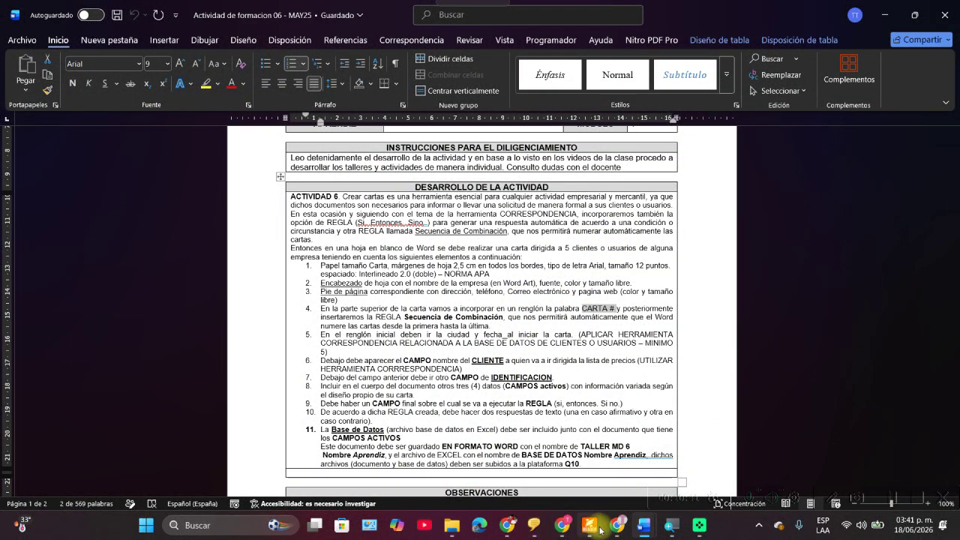
left_click(644, 525)
left_click(752, 478)
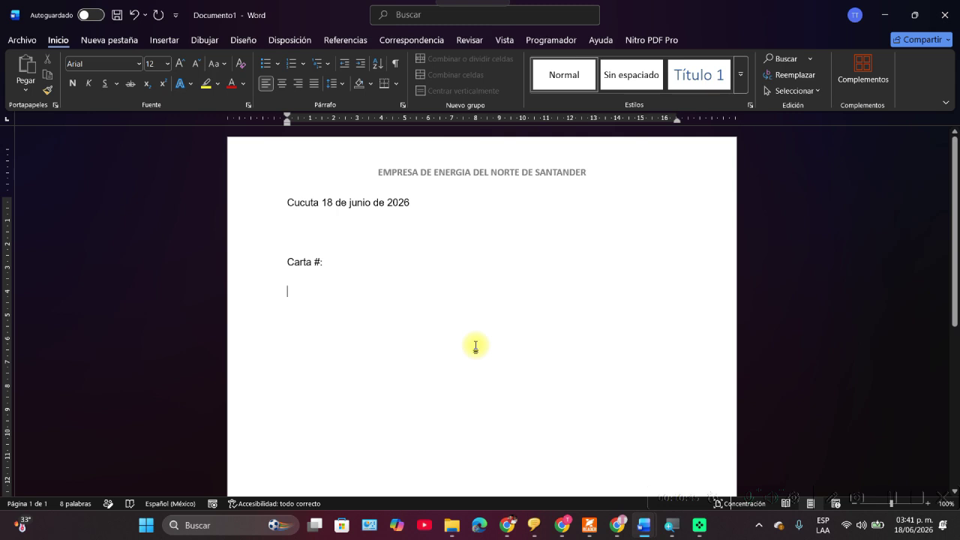
type("Ci")
type("iente")
type(":")
key("Return")
type("Identificacion")
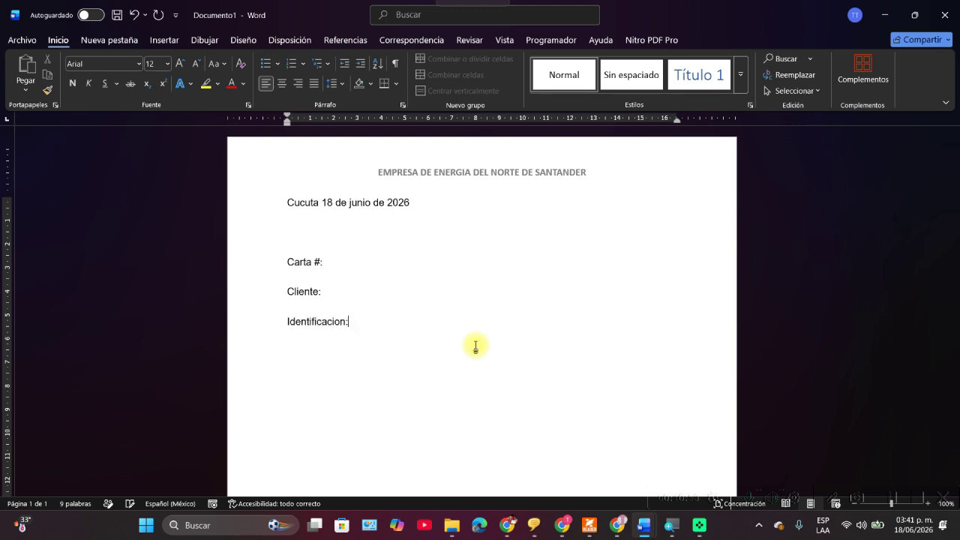
type(":")
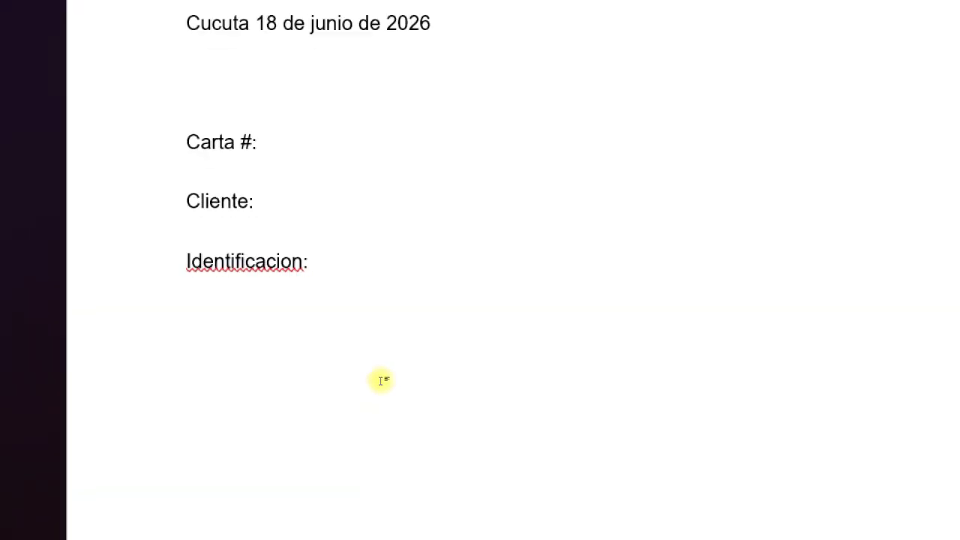
right_click(332, 328)
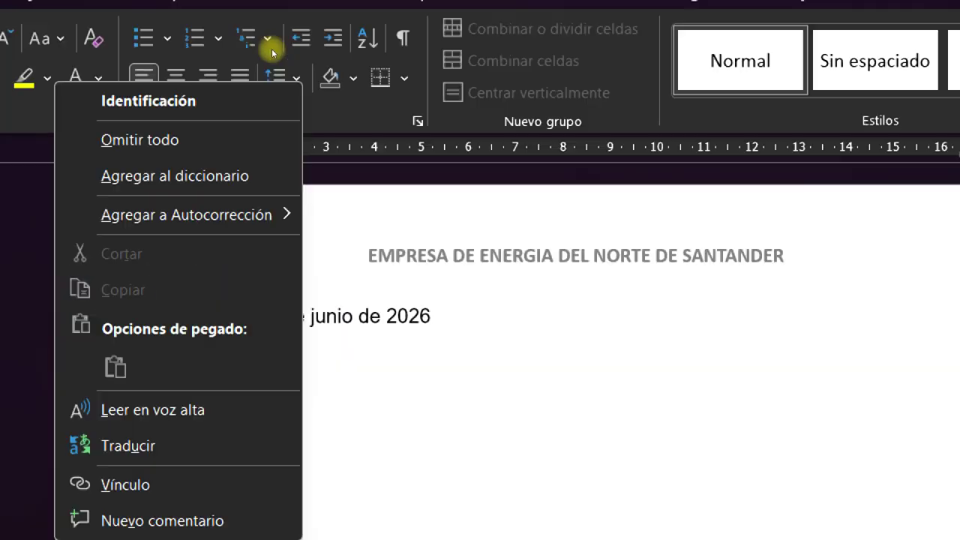
left_click(254, 109)
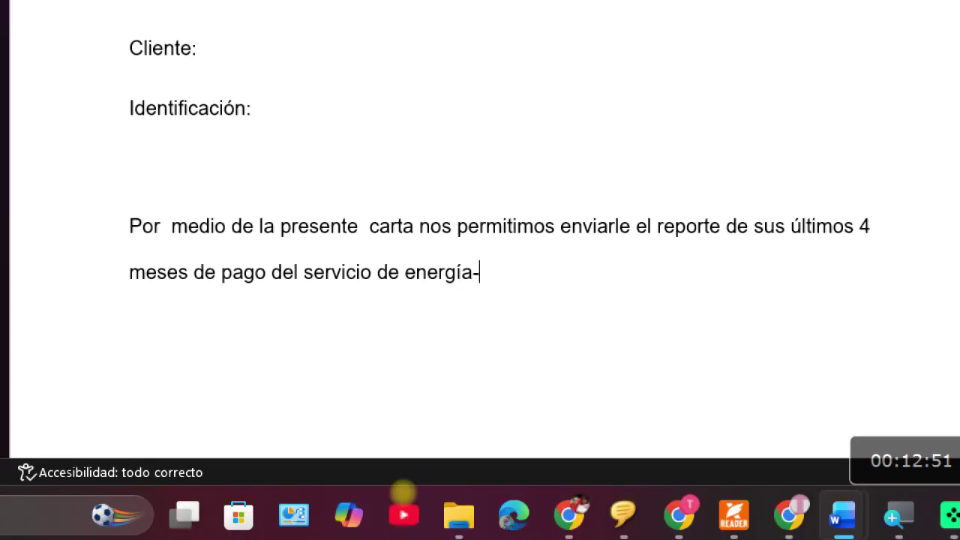
- Write the body paragraph "Por medio de la presente carta nos permitimos enviarle el reporte de sus últimos 4 meses de pago del servicio de energía."
type(".")
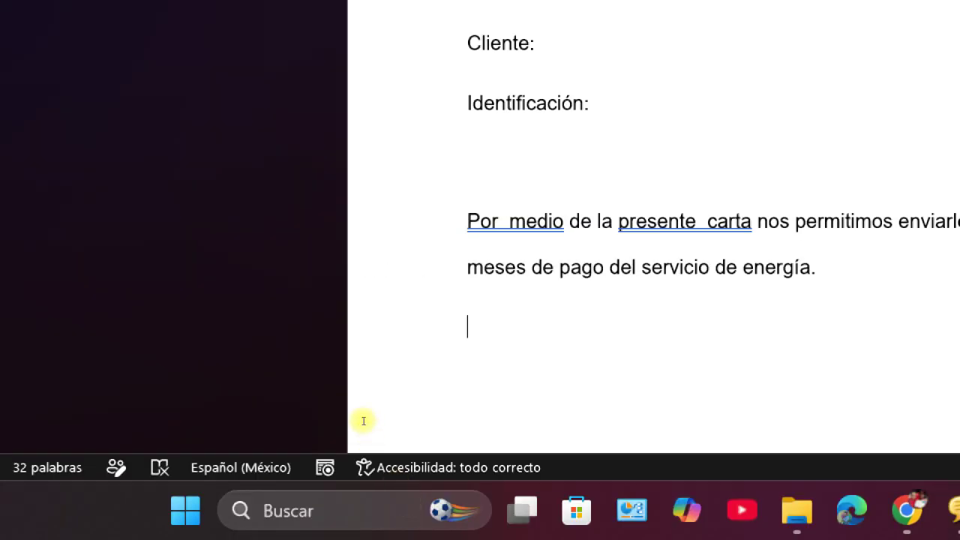
key("Return")
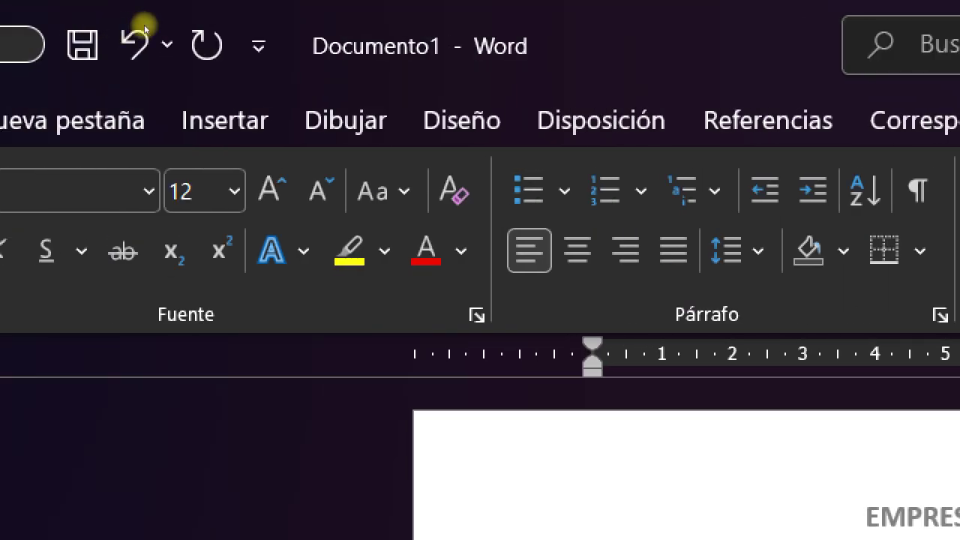
- Insert a table with four columns and two rows below the body paragraph
key("alt+b")
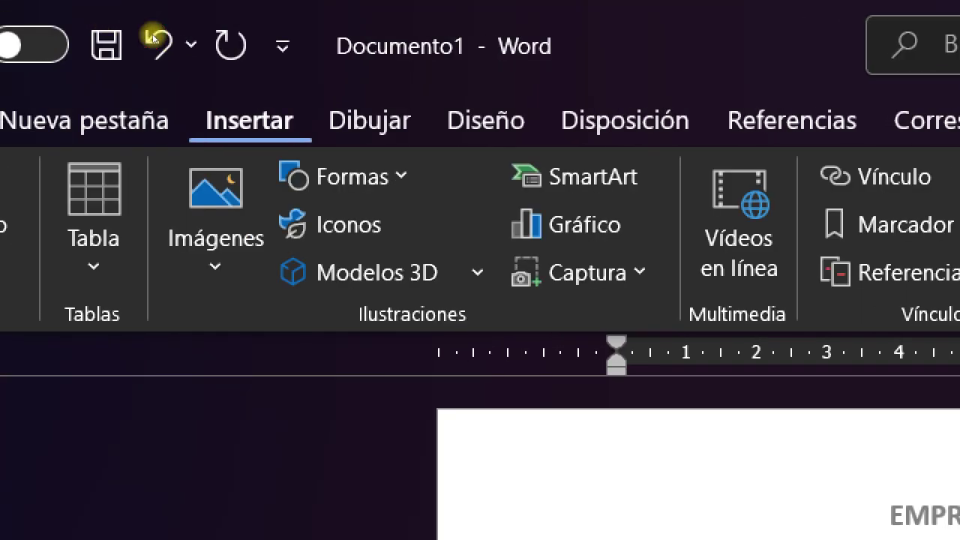
key("t")
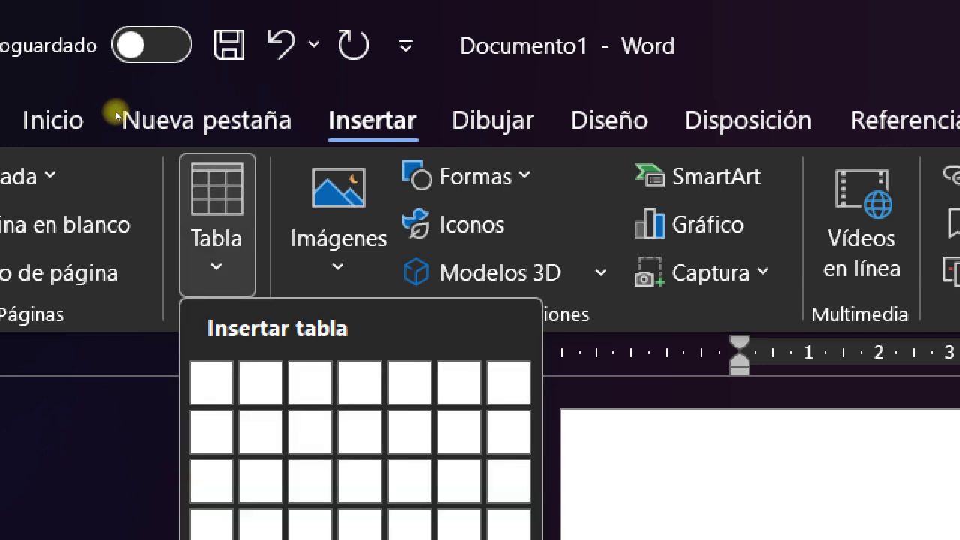
key("Right")
key("Right")
key("Right")
key("Right")
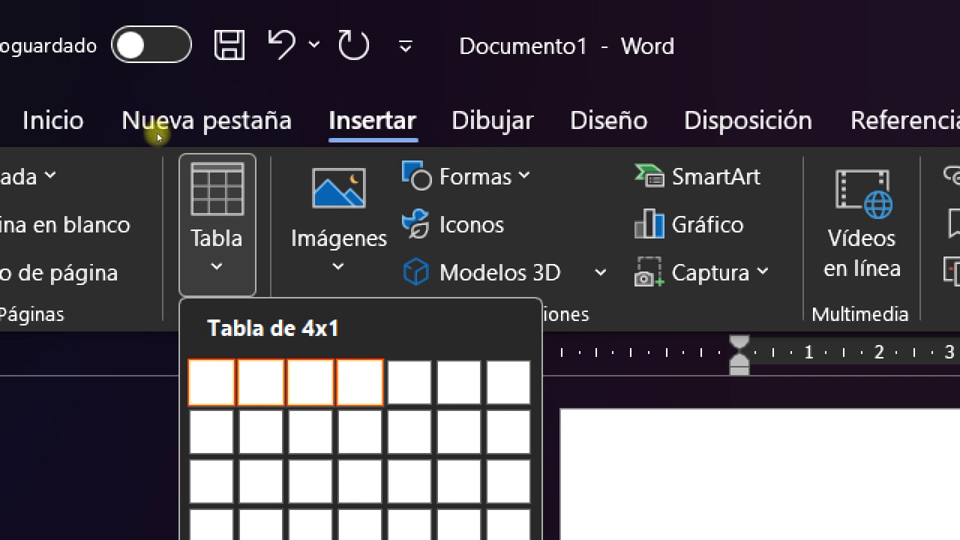
key("Down")
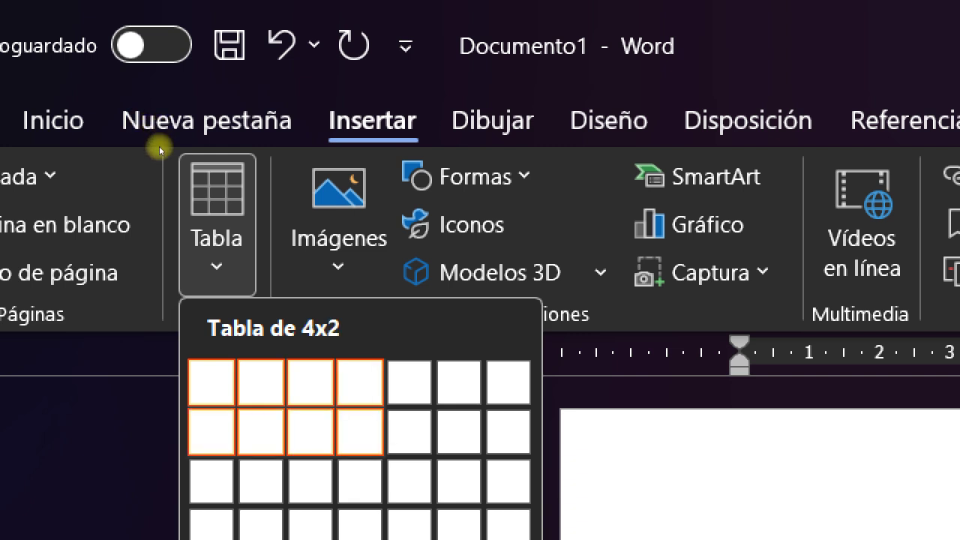
key("Return")
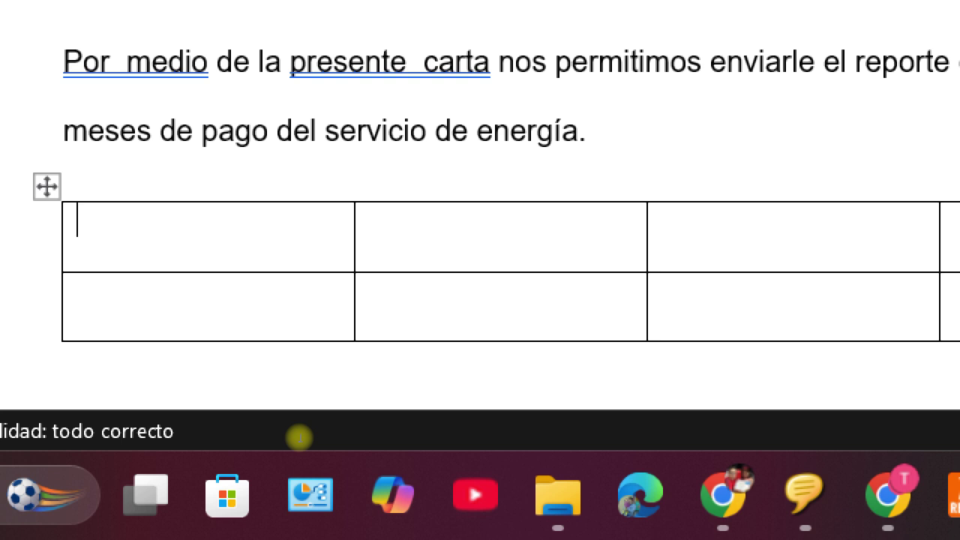
- Fill the table's first row with the month headings FEBRERO, ABRIL, MAYO and JUNIO
type("FEBREO")
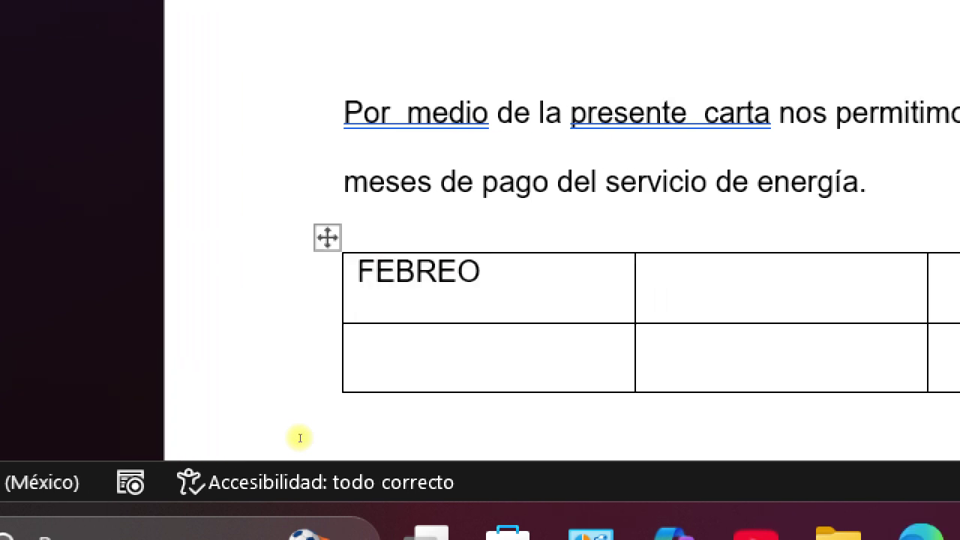
key("BackSpace")
type("RER")
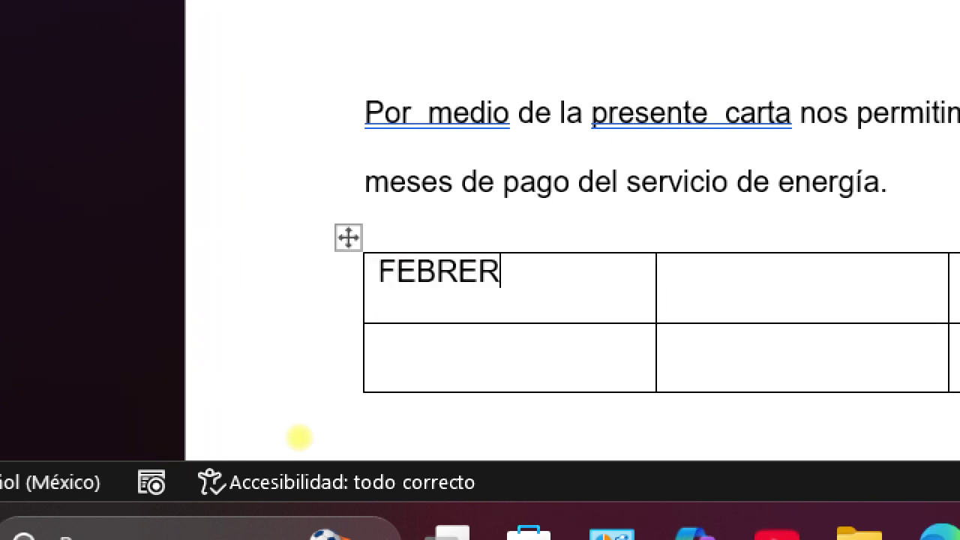
type("O")
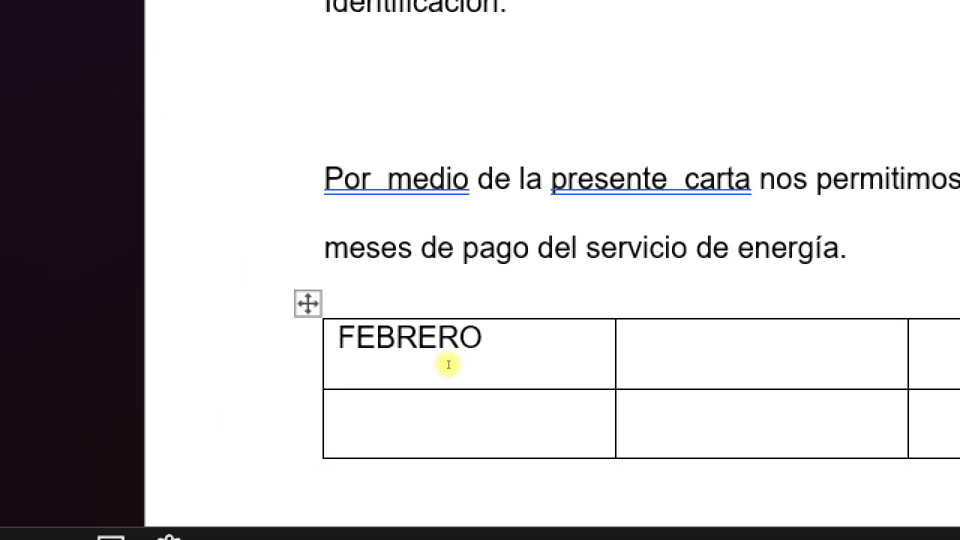
key("Tab")
type("ABRIL")
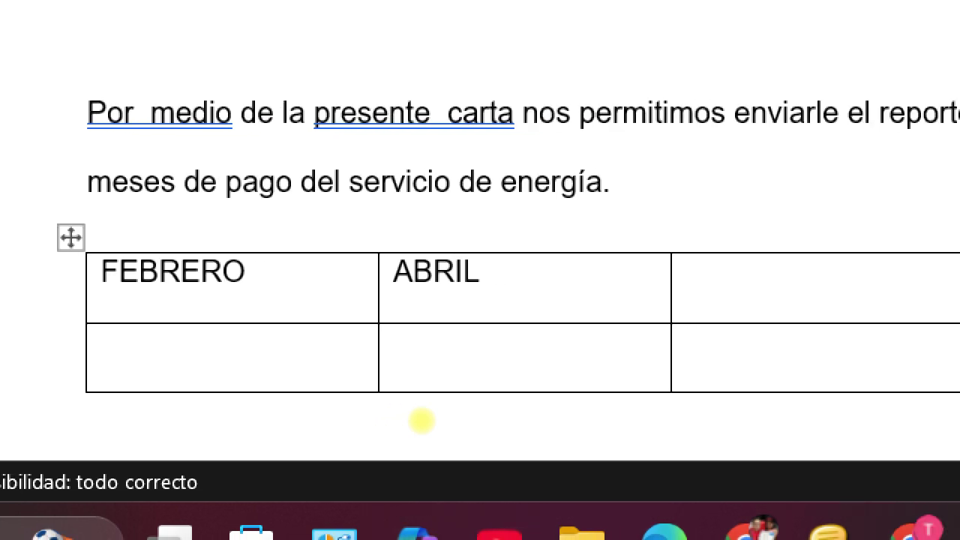
key("Tab")
type("M")
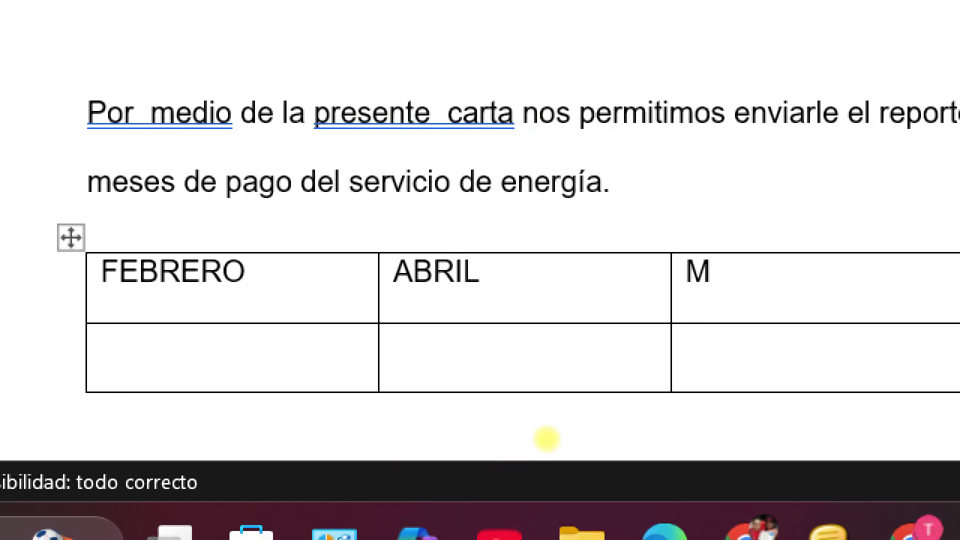
type("AYO")
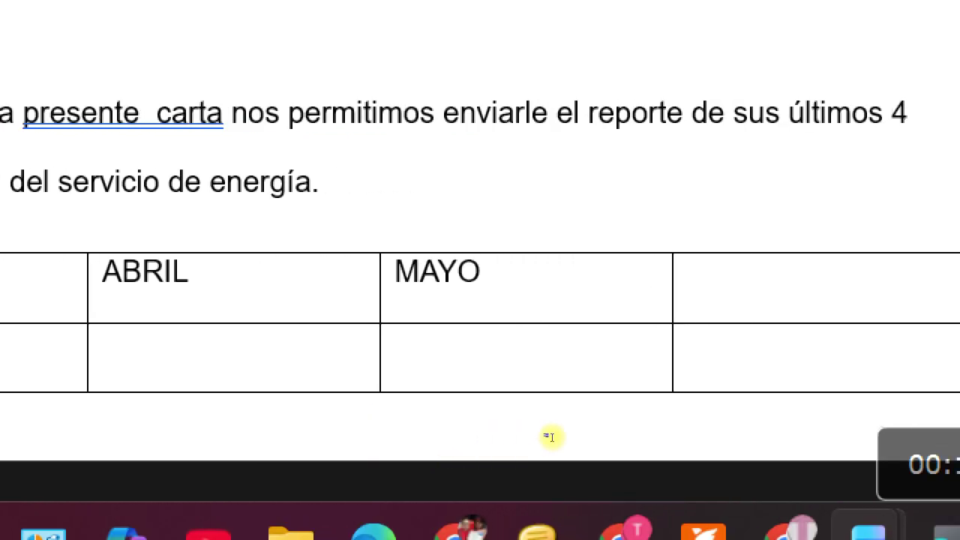
key("Tab")
type("JU")
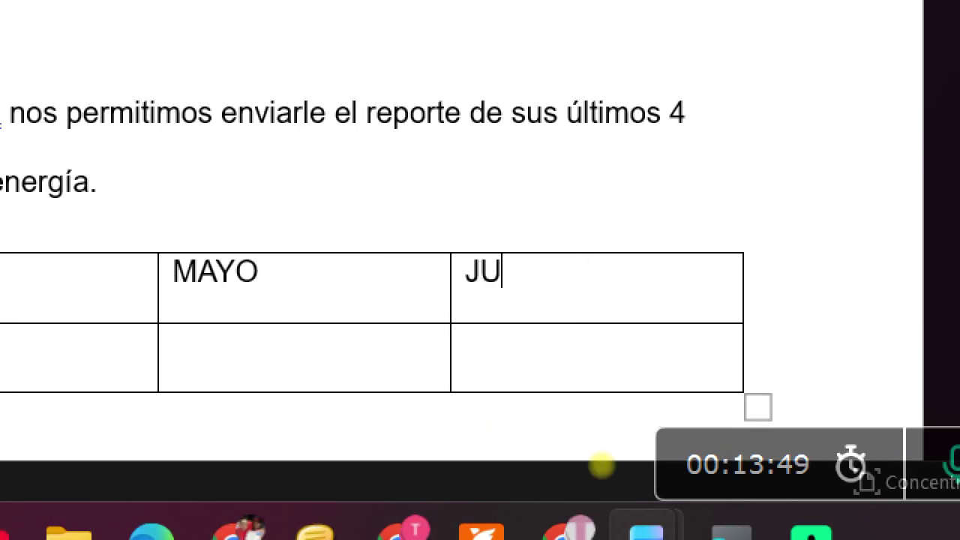
type("NIO")
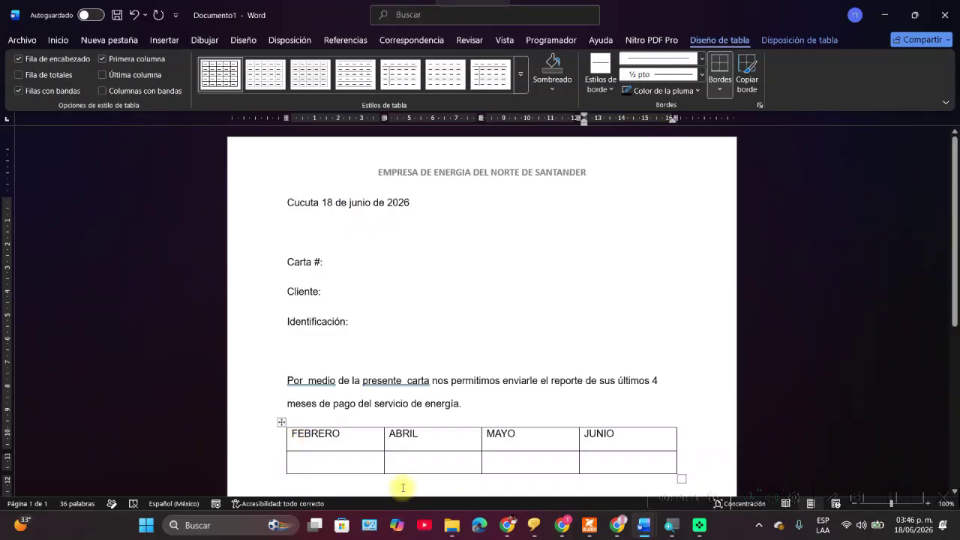
- Add the paragraph "De acuerdo a su historial de pagos usted ha sido para recibir el subsidio de energía." below the table, correcting the accent in "energía"
scroll(403, 488, "down", 1)
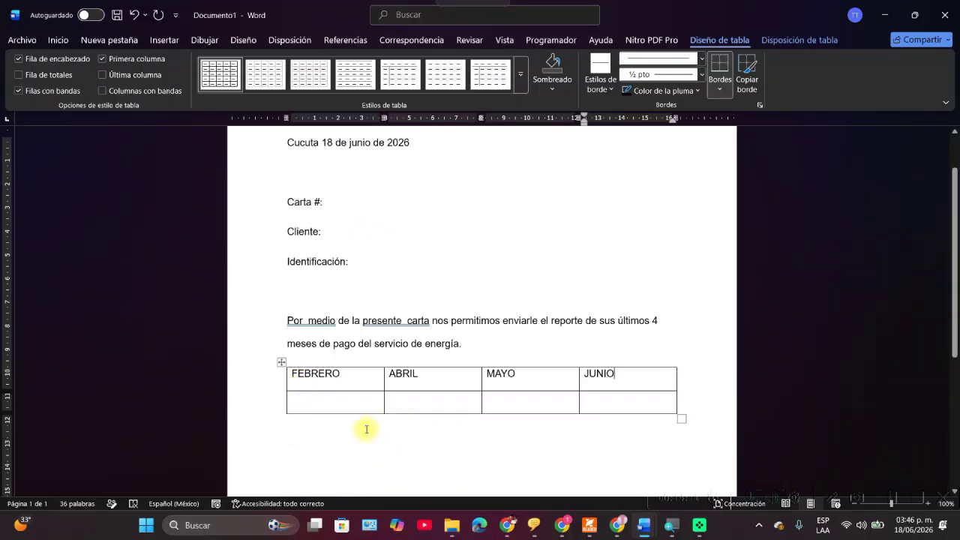
left_click(304, 432)
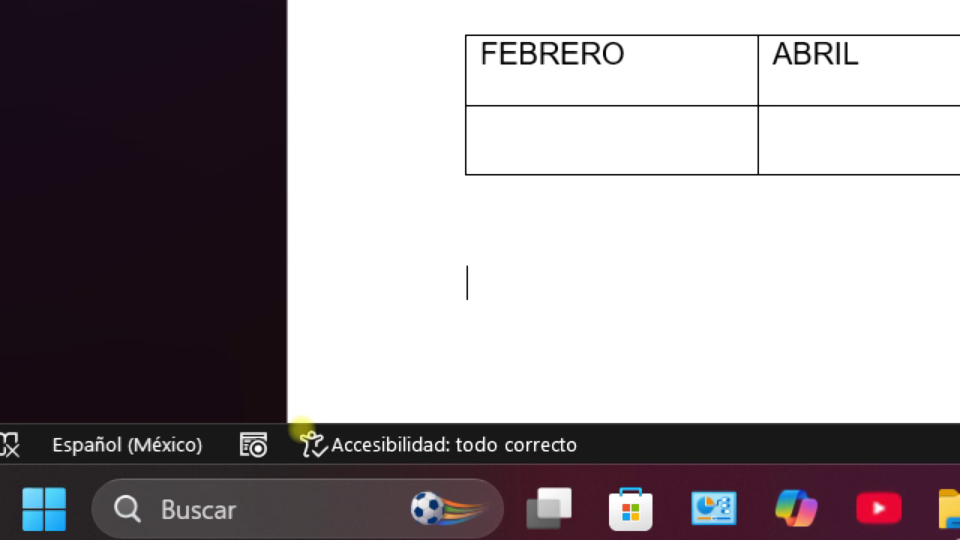
key("ctrl+v")
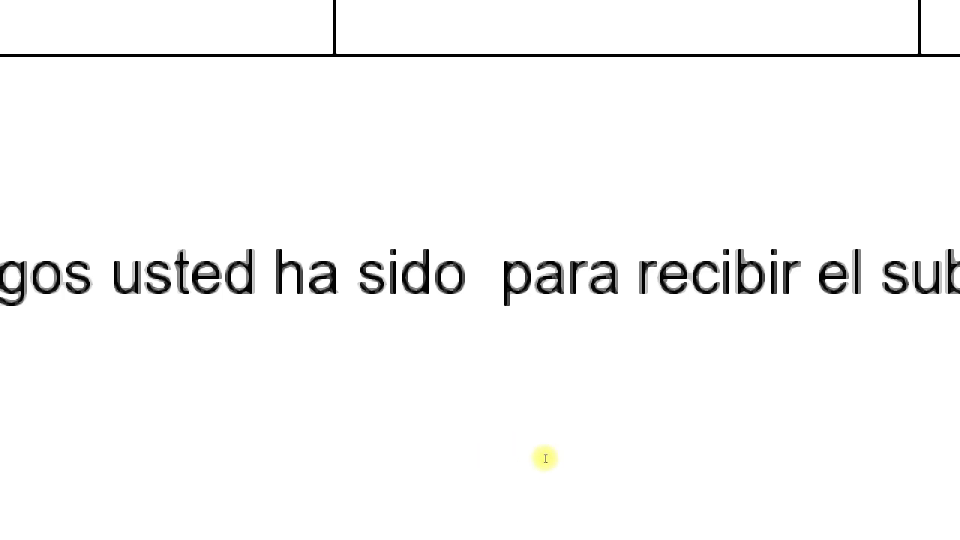
right_click(638, 451)
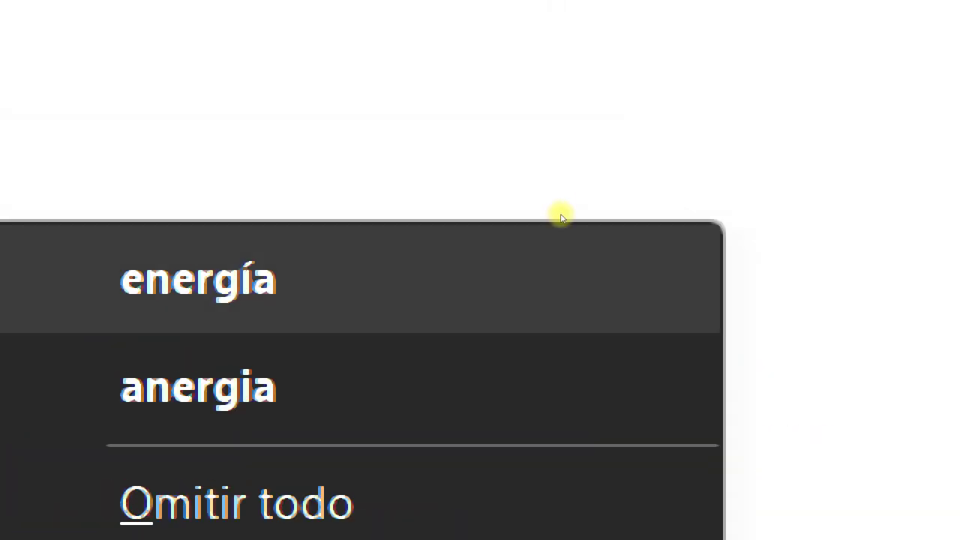
left_click(554, 279)
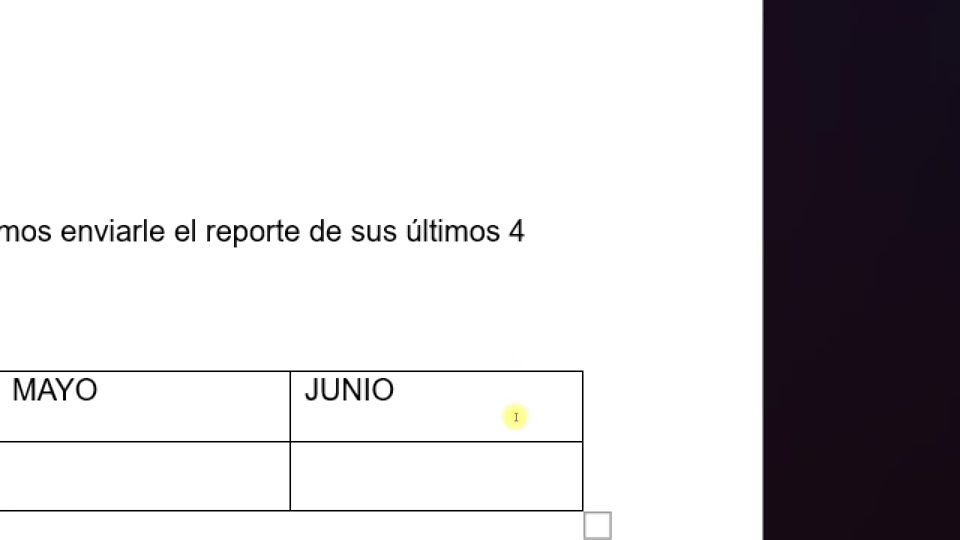
scroll(495, 454, "down", 5)
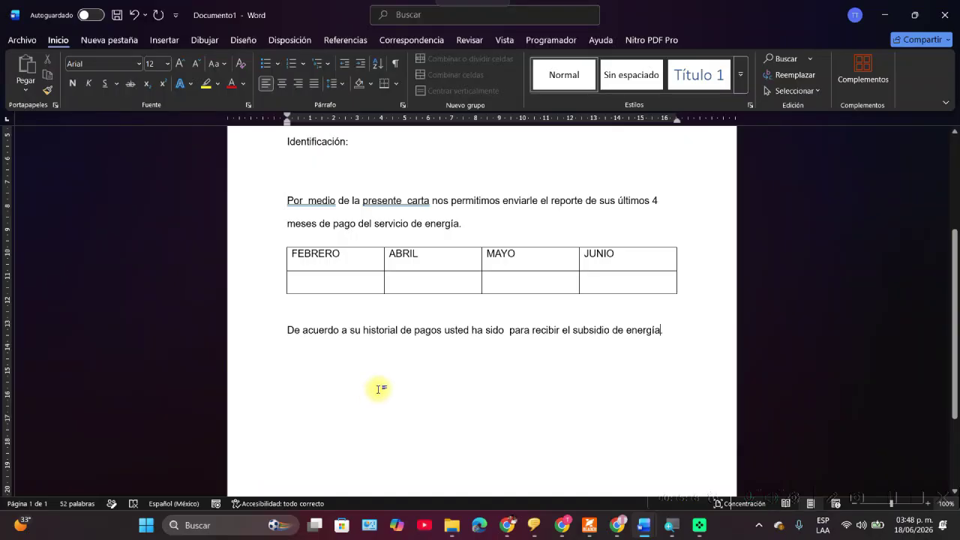
type(".")
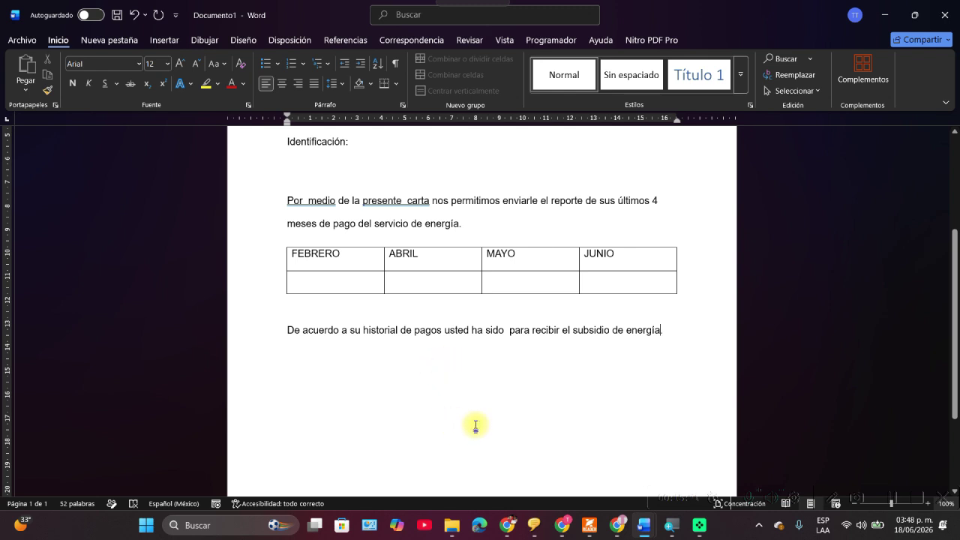
- Add the closing below the paragraph: "Atentamente", the signatory's full name, and "ATENCION AL CLIENTE", each on its own line
key("Return")
key("Return")
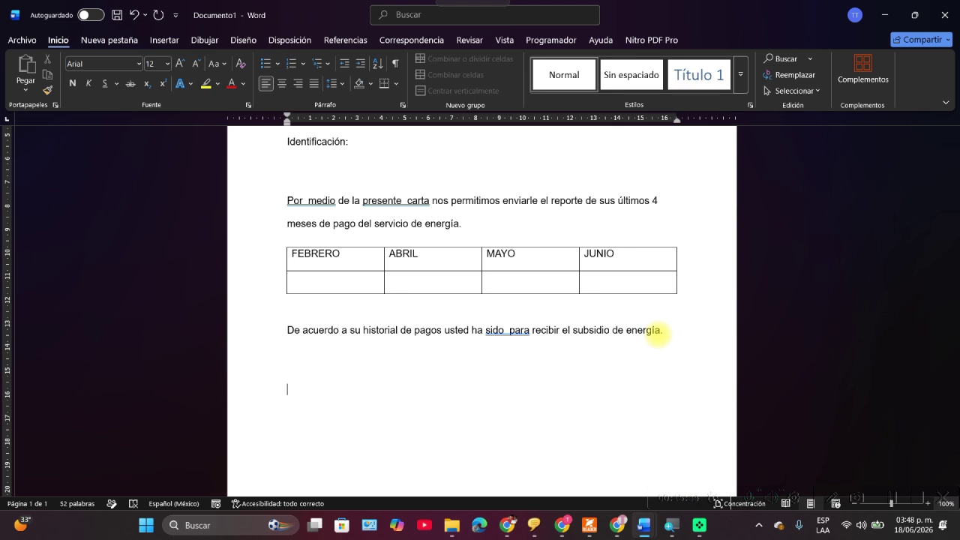
key("Return")
key("Return")
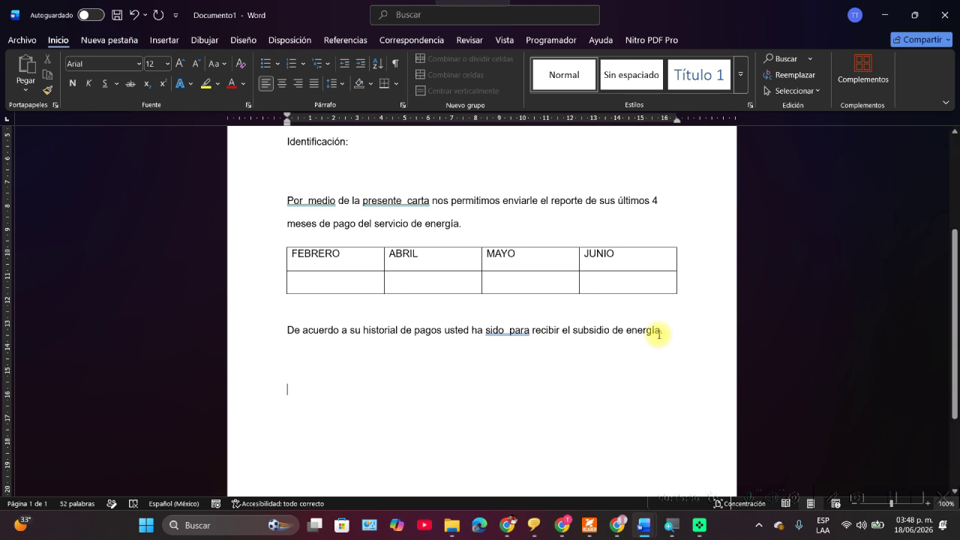
type("Atentamente")
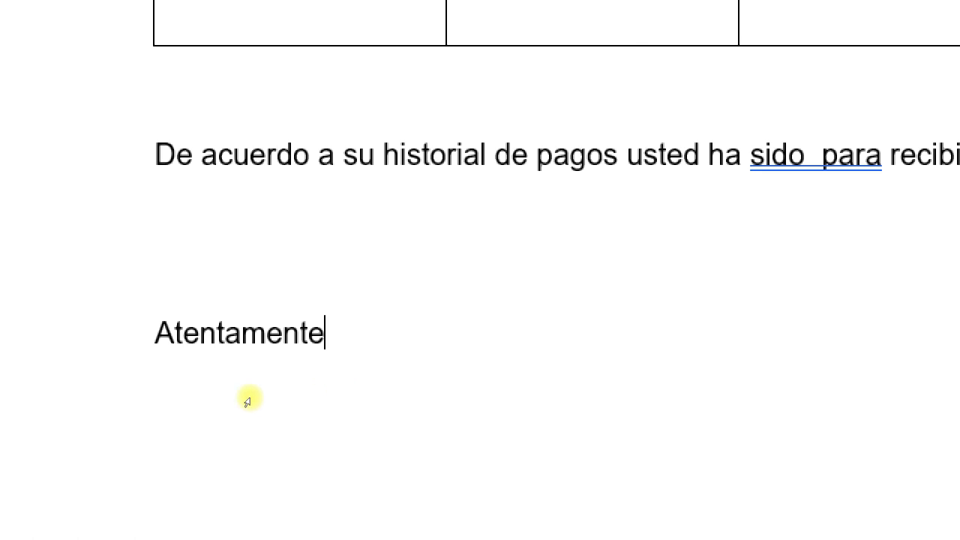
key("Return")
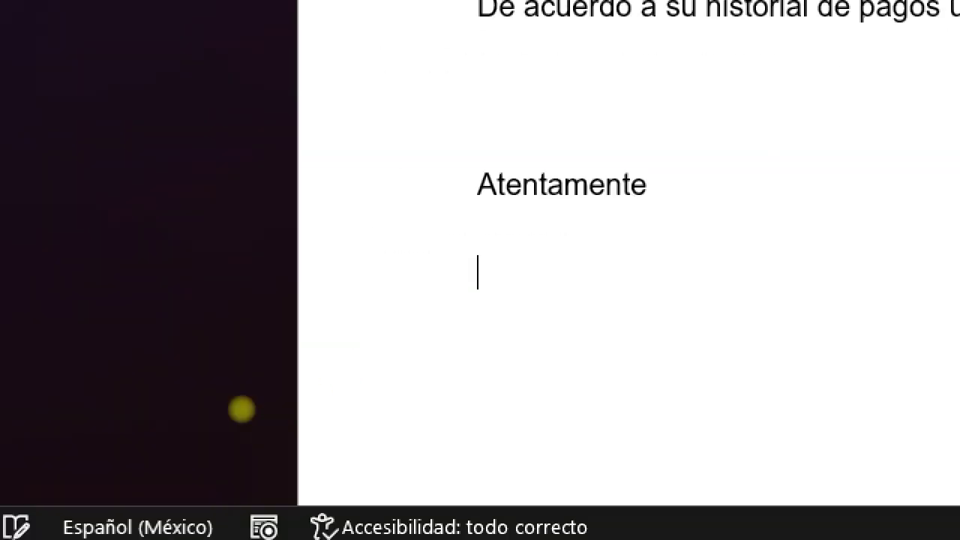
type("JUAN")
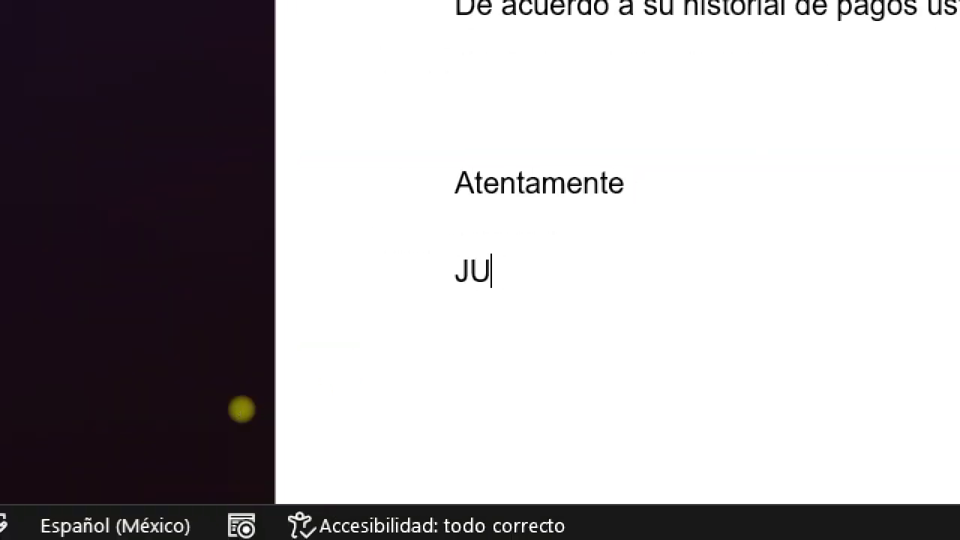
type(" PEREZ")
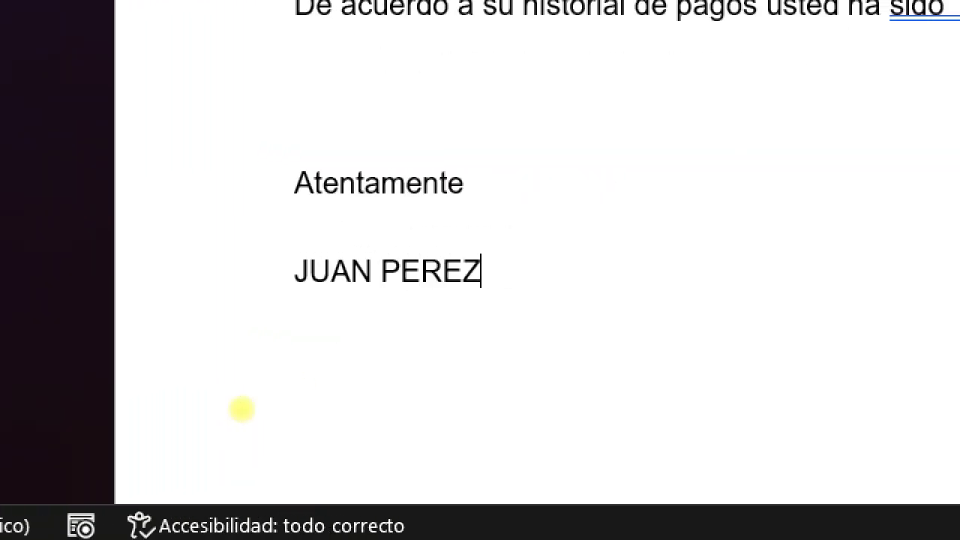
key("Return")
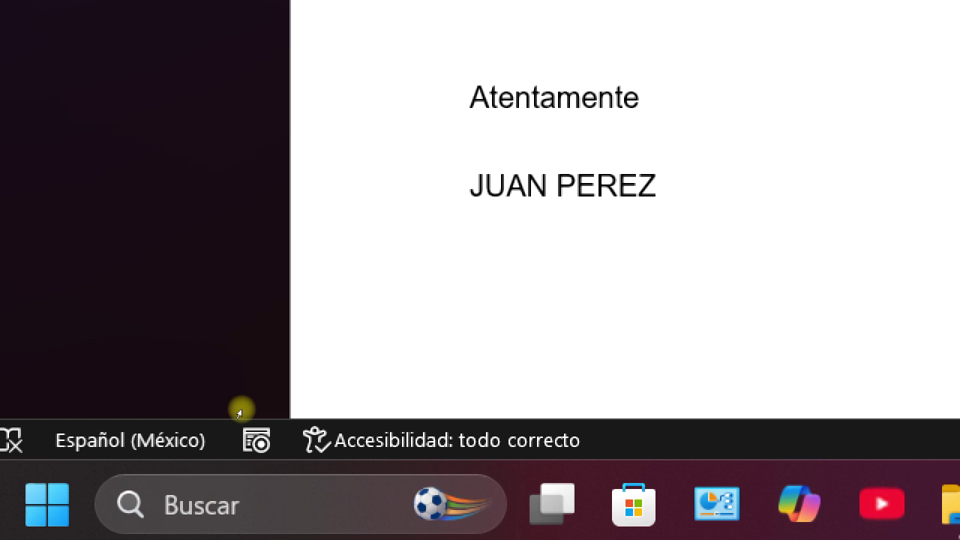
type("ATENCION")
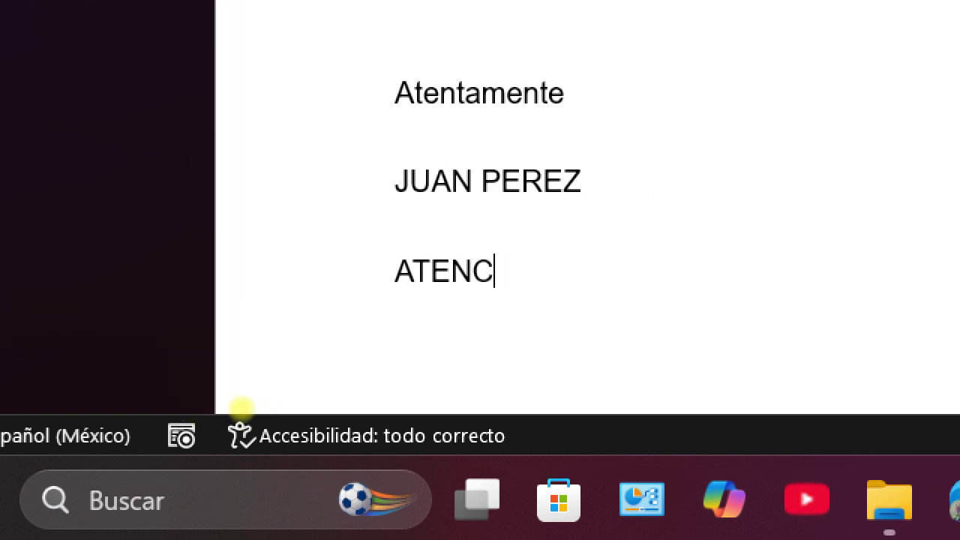
type(" AL CLIEN")
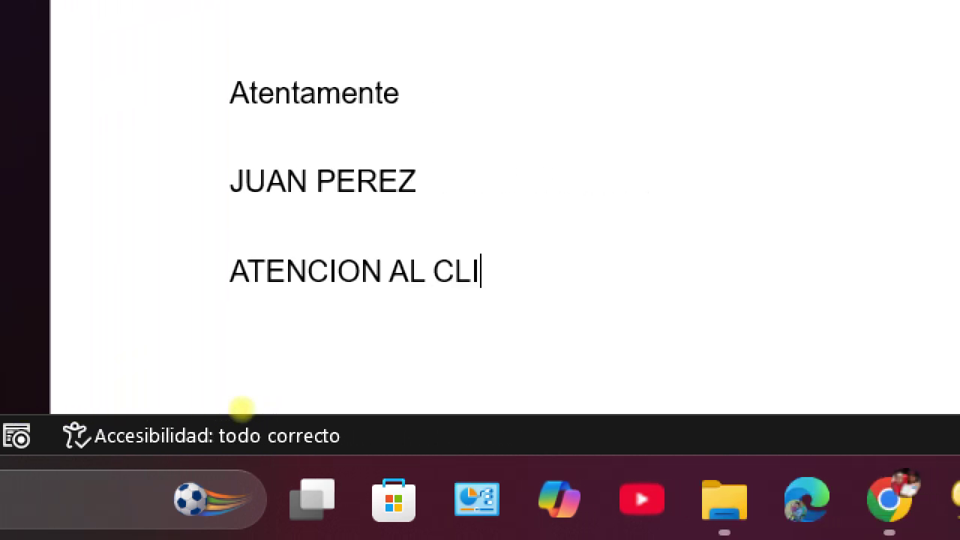
type("TE")
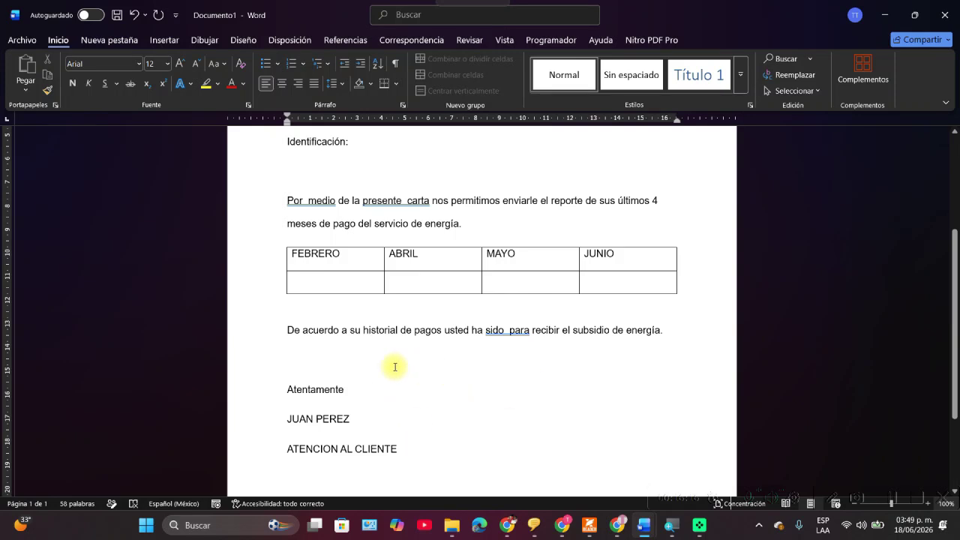
- Insert an extra blank line above "Atentamente" and check the letter's layout from the footer up to the header
scroll(498, 219, "down", 1)
scroll(394, 366, "down", 3)
scroll(395, 376, "up", 5)
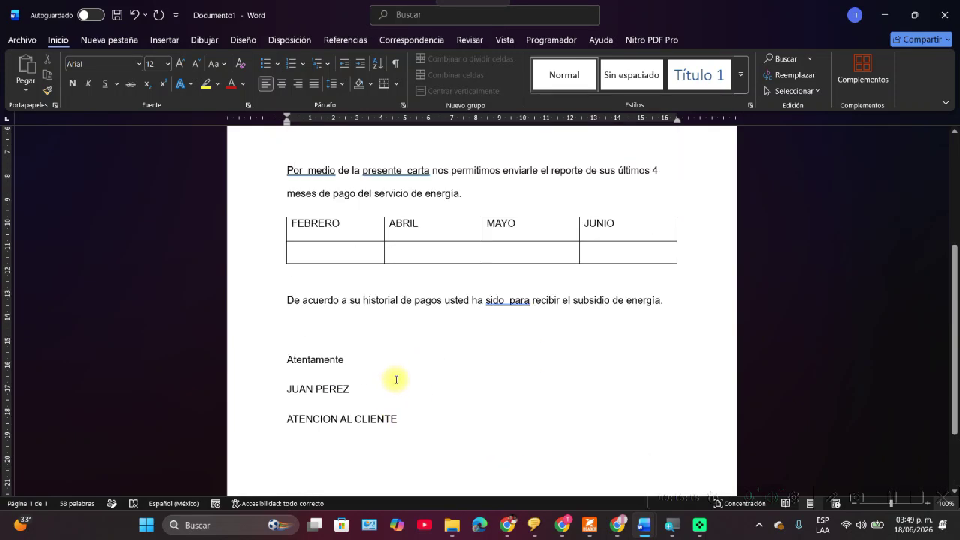
left_click(349, 396)
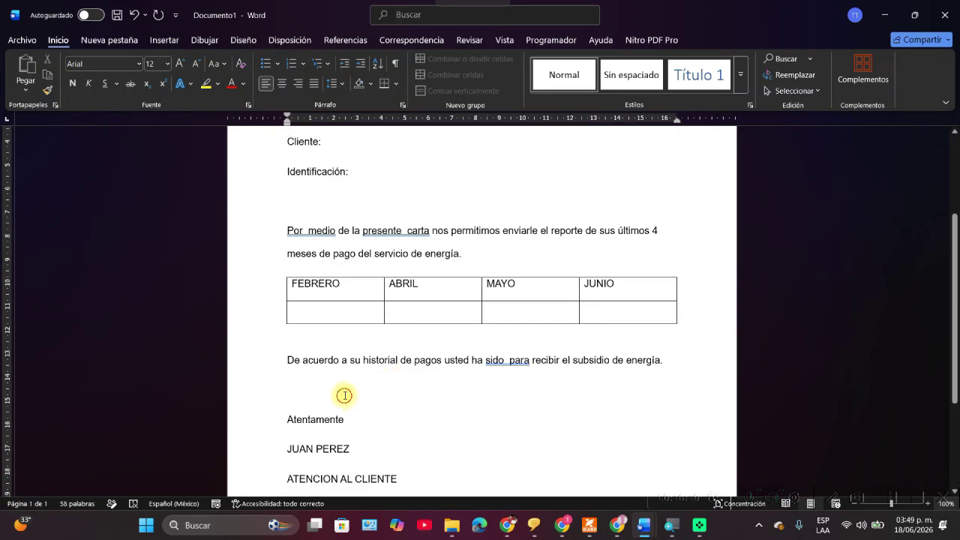
key("Return")
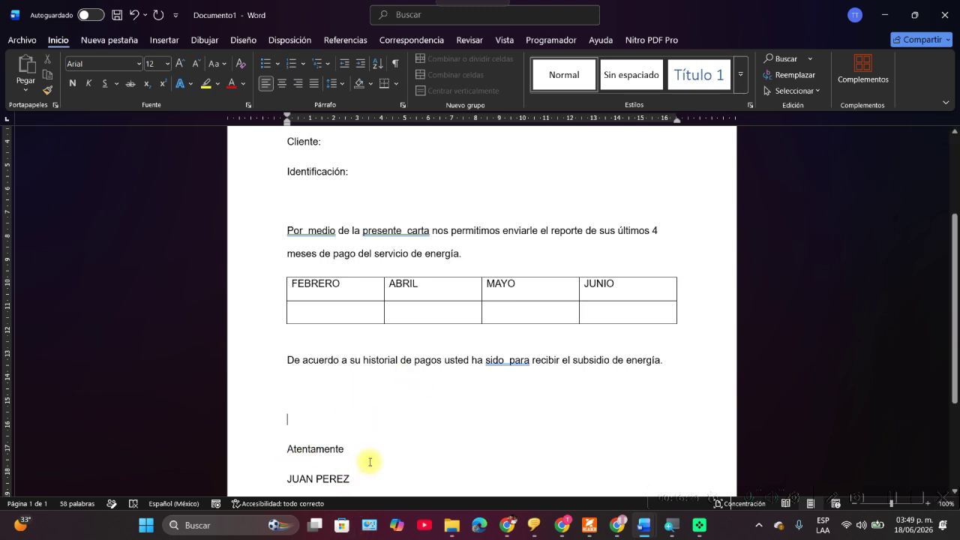
scroll(371, 461, "down", 5)
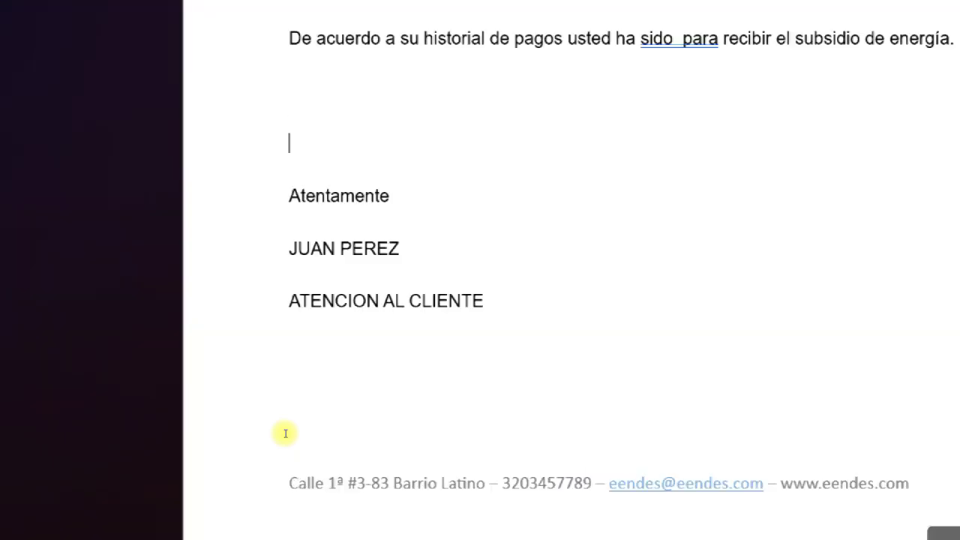
scroll(289, 424, "up", 10)
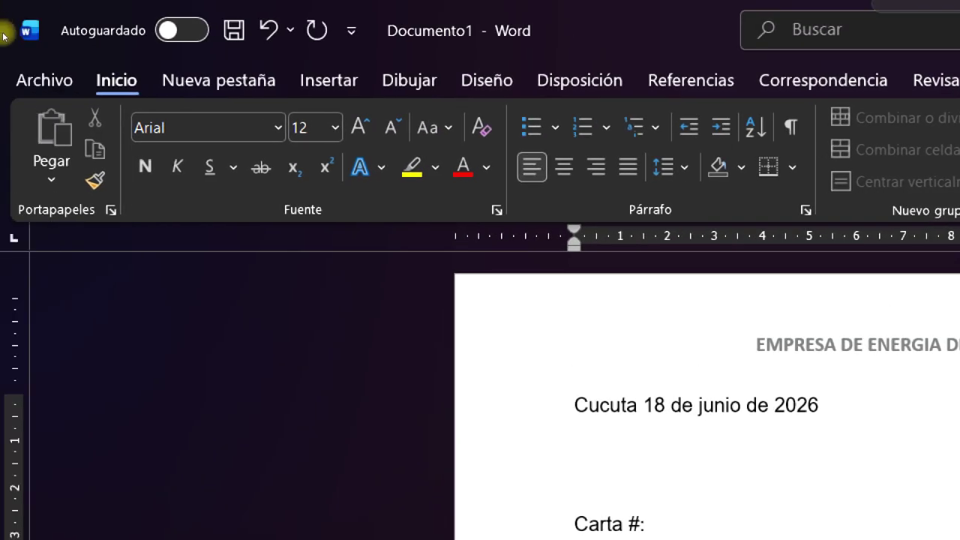
- Save the letter as a Word document in the Documentos folder, named "Taller MD6" followed by the author's name
key("alt+a")
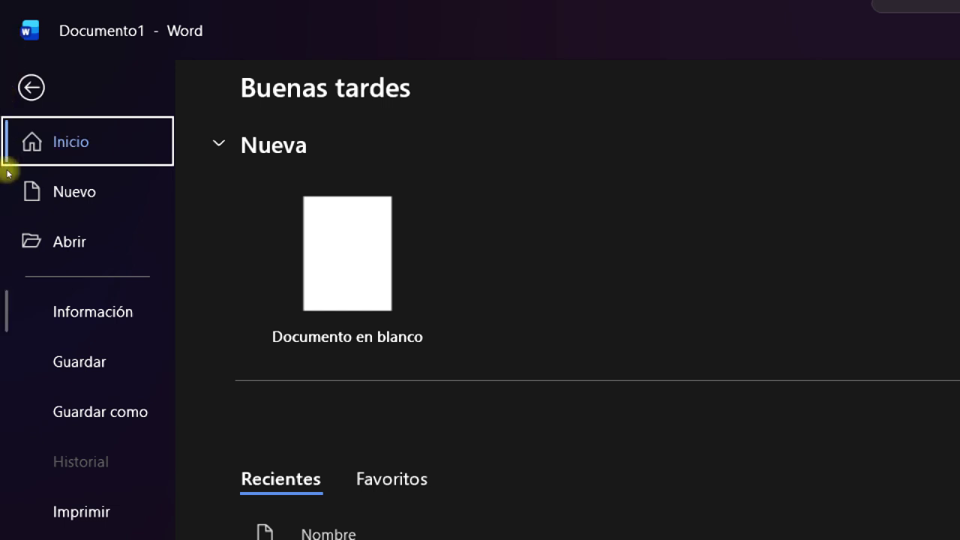
key("ctrl+g")
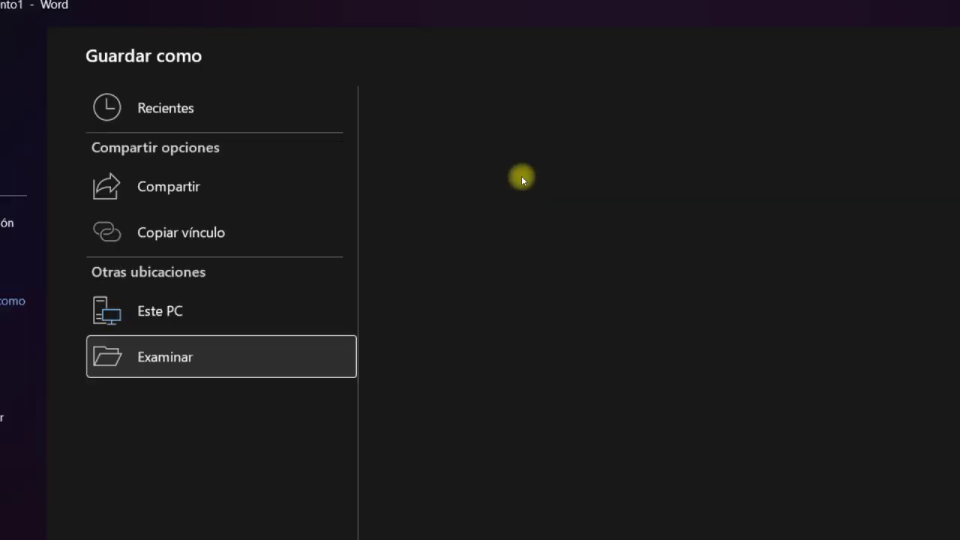
key("Return")
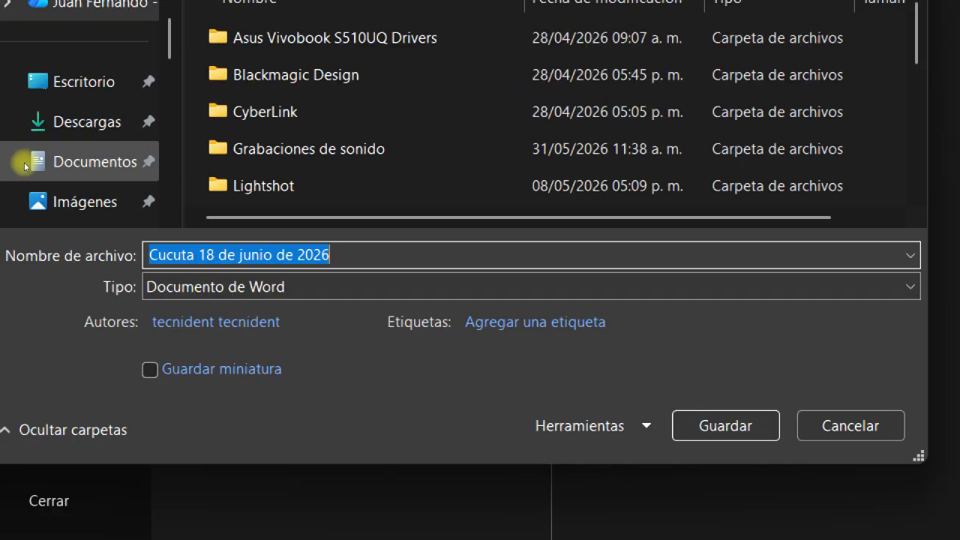
left_click(26, 161)
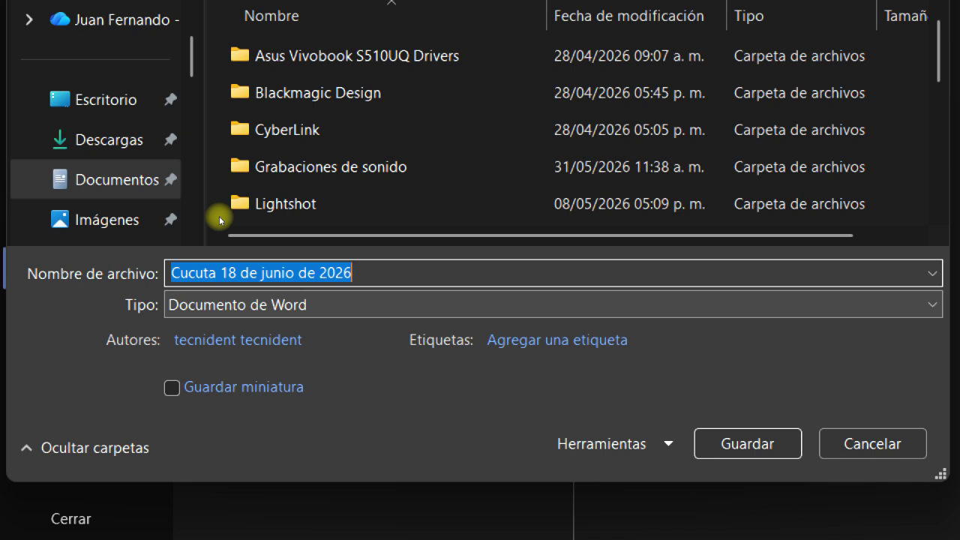
type("t")
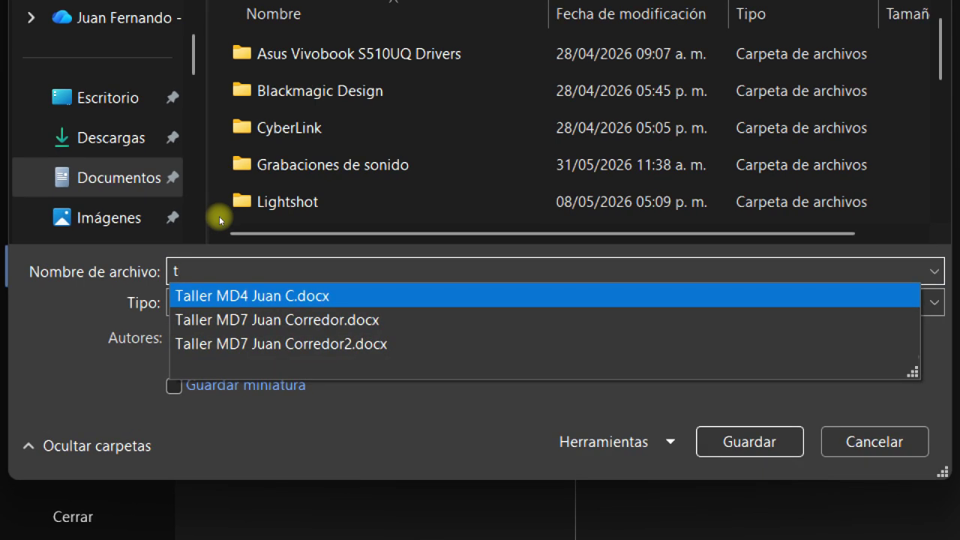
key("BackSpace")
type("Ta")
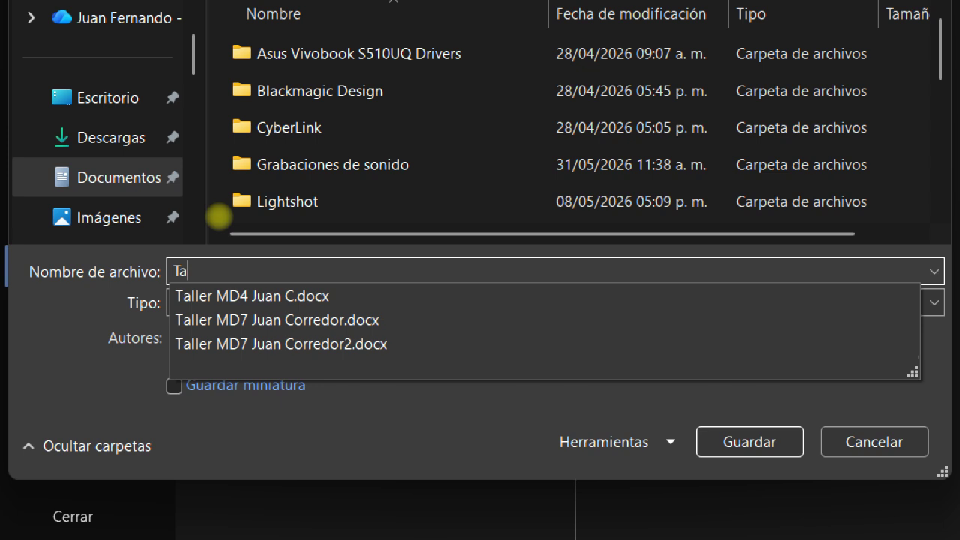
type("ller MD6")
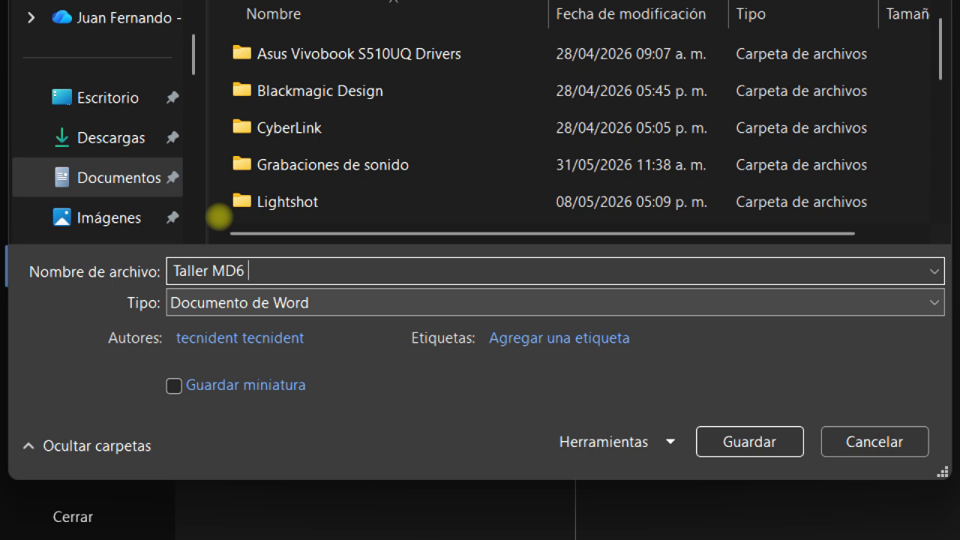
type(" Juan F Corredor")
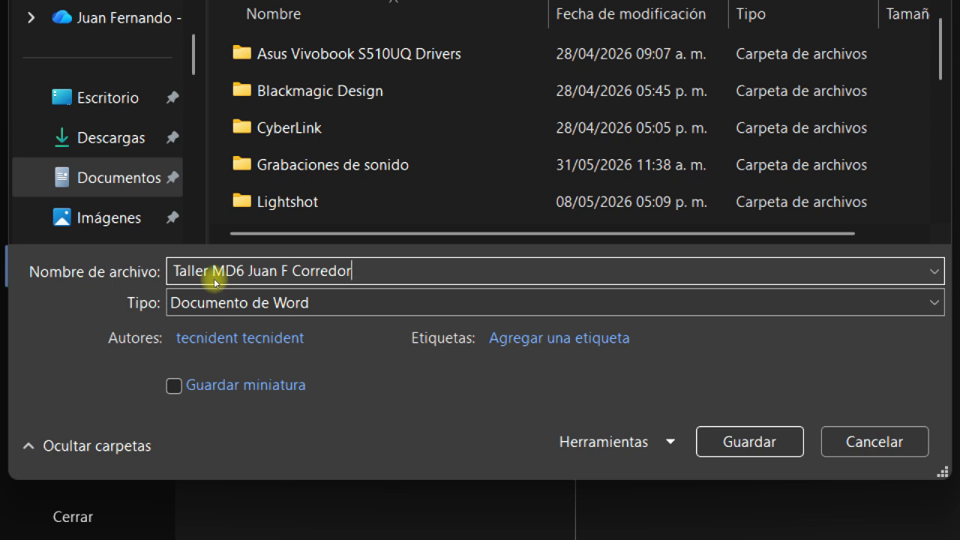
key("Return")
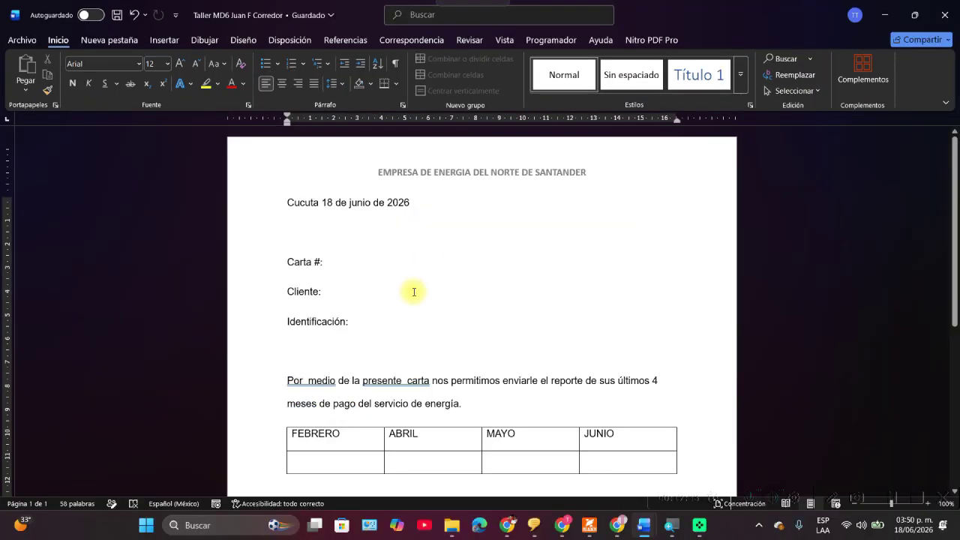
- Look over the saved letter and launch Excel from the list of installed applications
scroll(413, 292, "down", 5)
scroll(415, 294, "up", 5)
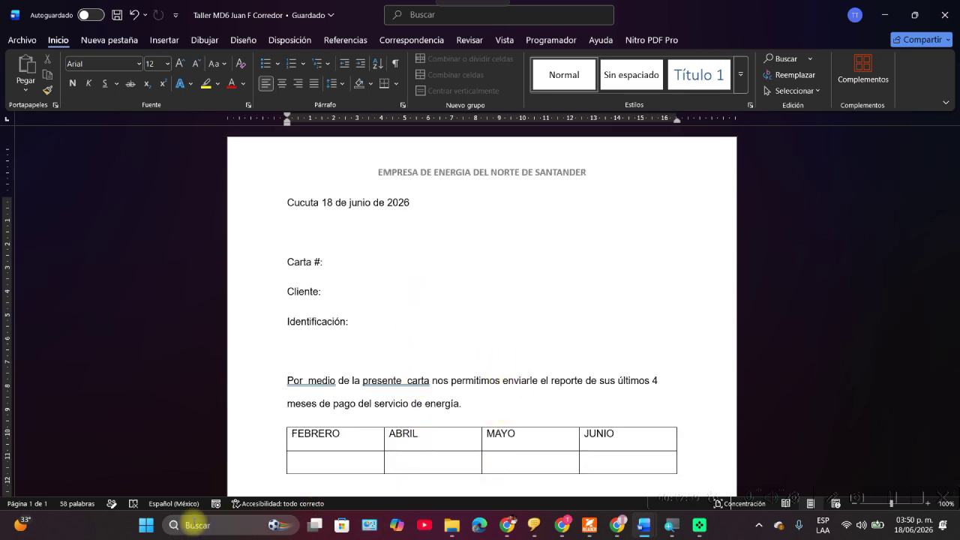
left_click(146, 525)
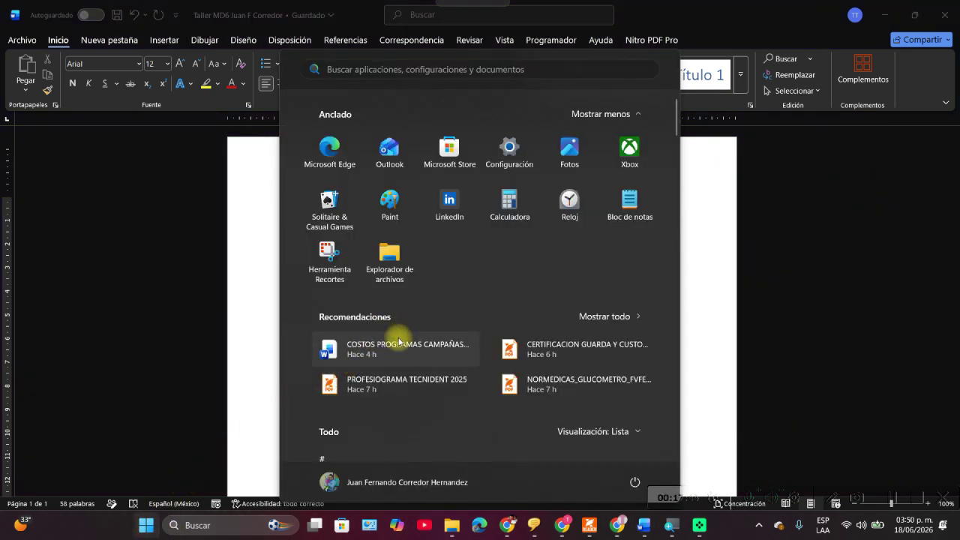
scroll(400, 345, "down", 15)
scroll(394, 375, "down", 3)
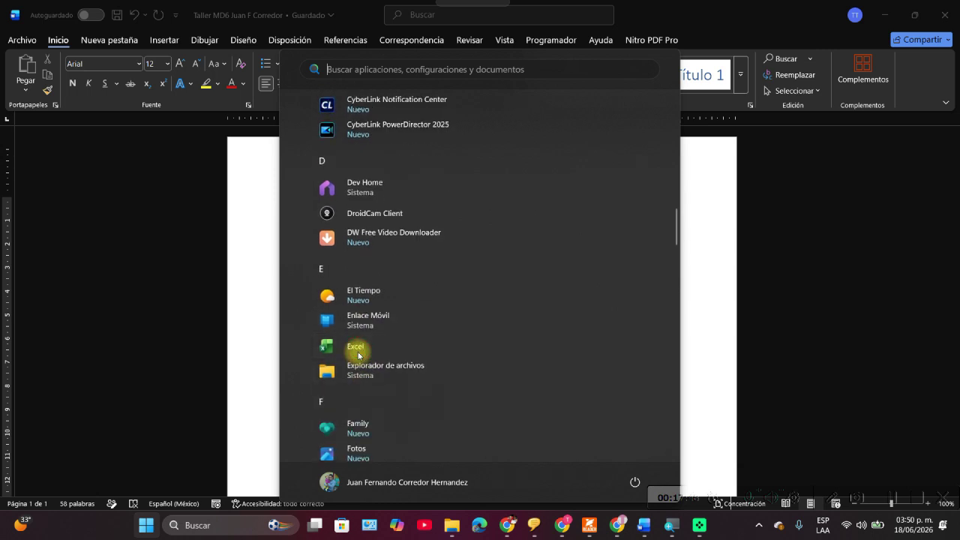
left_click(359, 350)
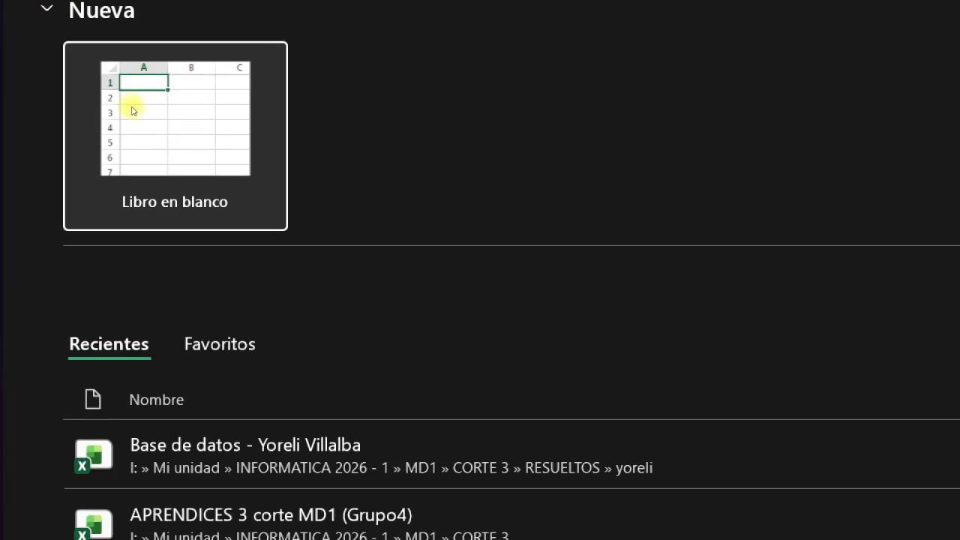
- Create a blank workbook and enter the headers "NOMBRE" in A1 and "IDENTIFICACION" in B1
left_click(146, 111)
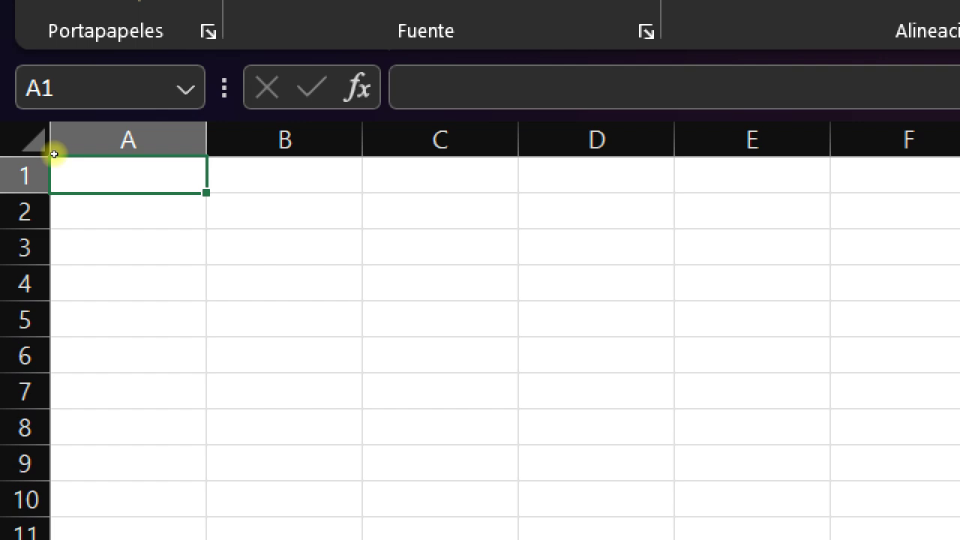
type("M")
key("BackSpace")
type("NM")
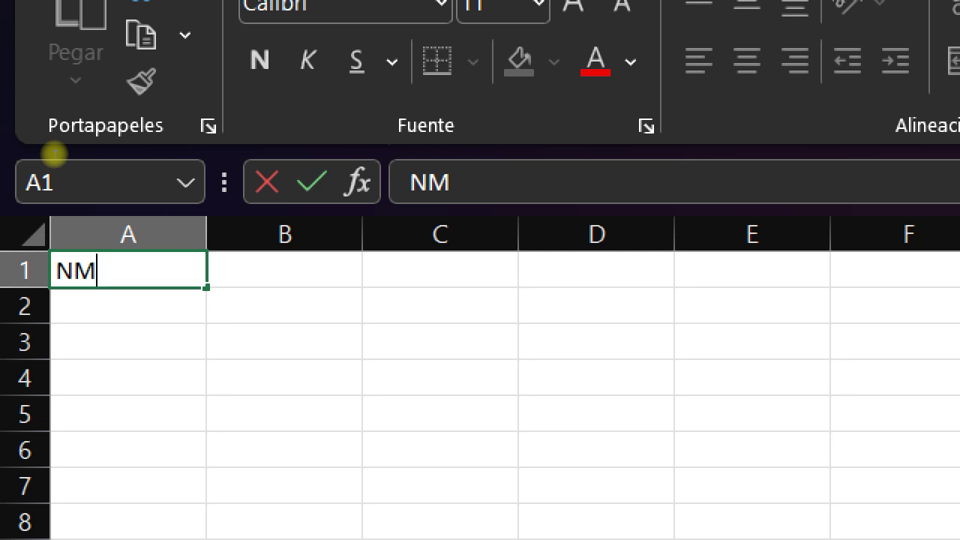
key("BackSpace")
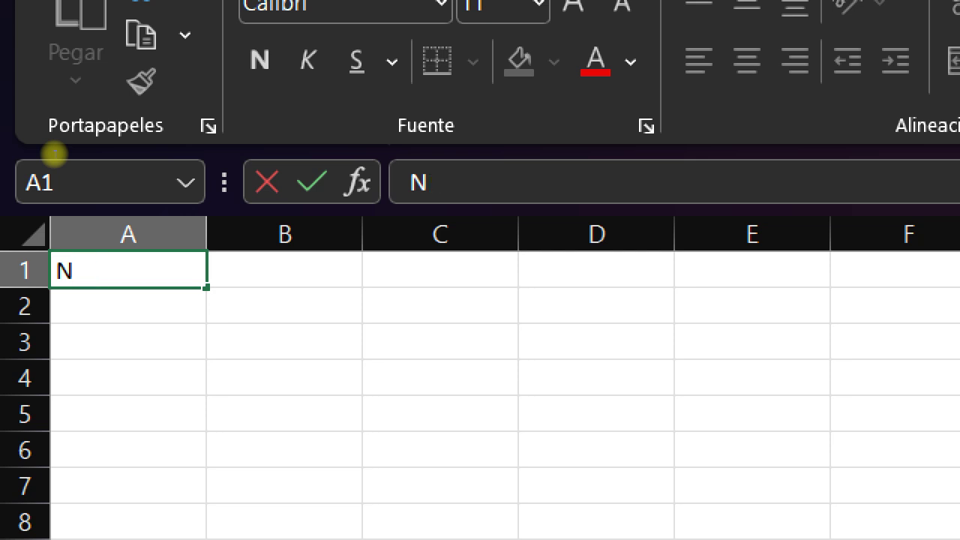
type("OMBRE")
key("Tab")
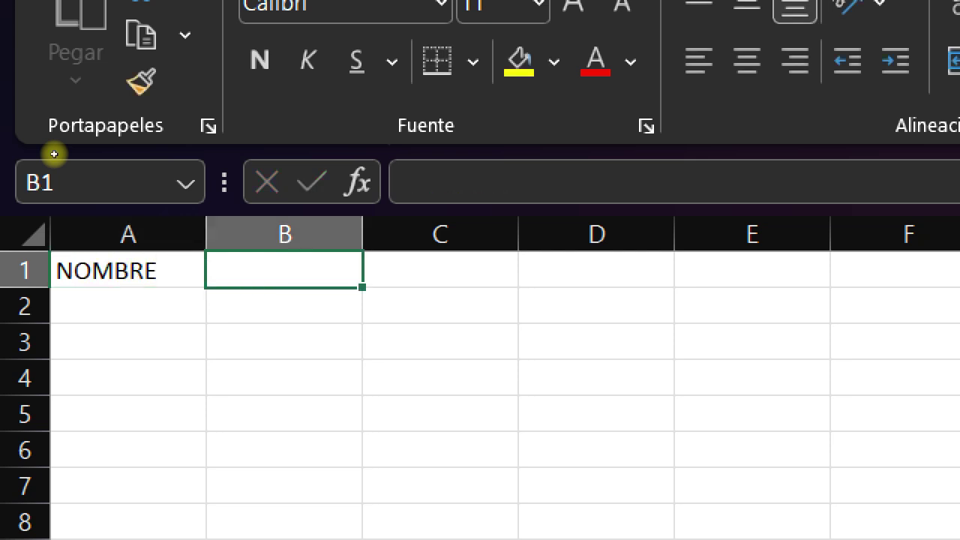
type("IDENT")
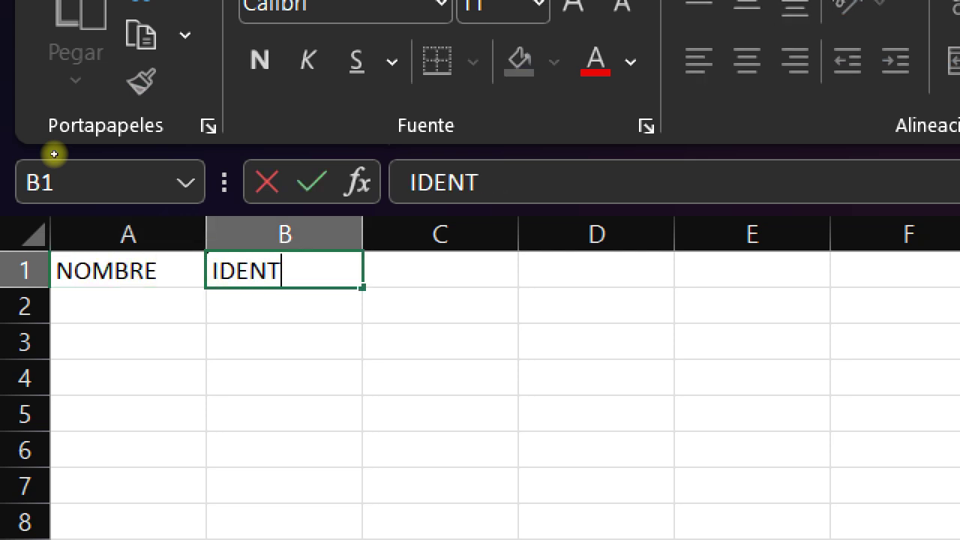
type("IFICAC")
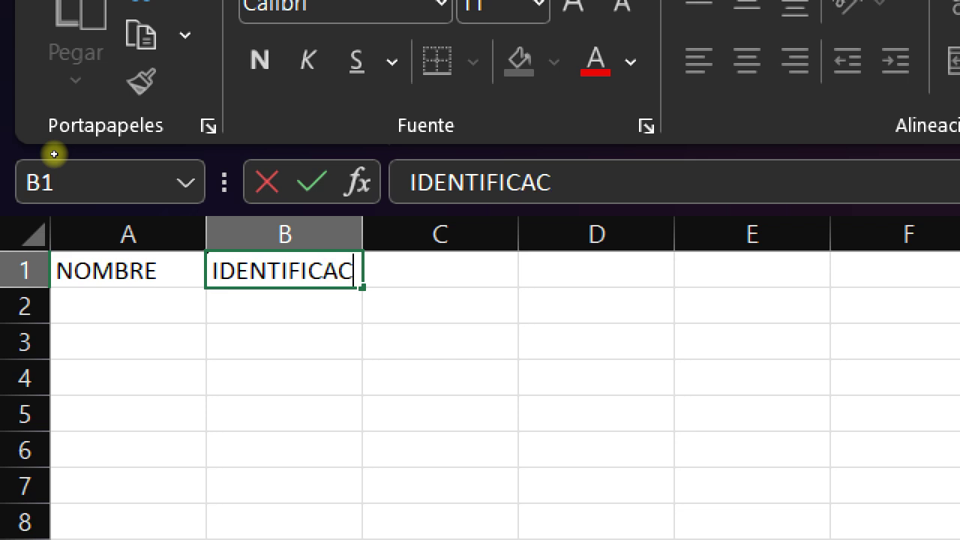
type("ION")
key("Tab")
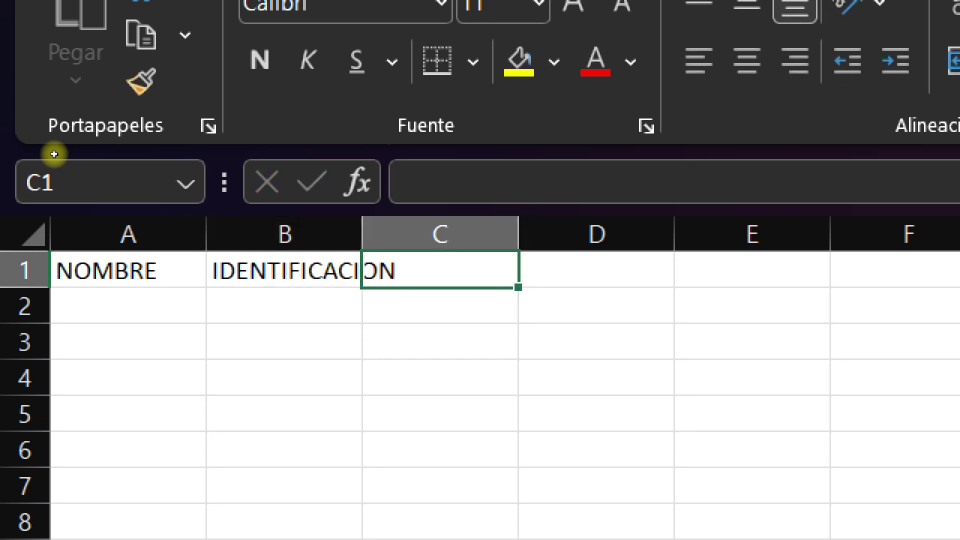
- Enter the headers "FEBRERO", "MARZO", "ABRIL", "MAYO" and "ESTADO" in cells C1 to G1
type("FE")
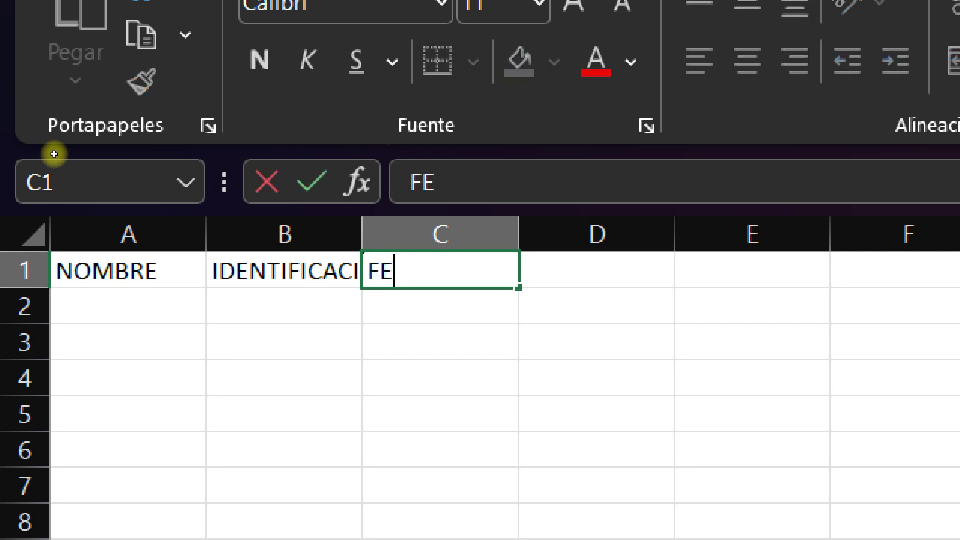
type("BRERO")
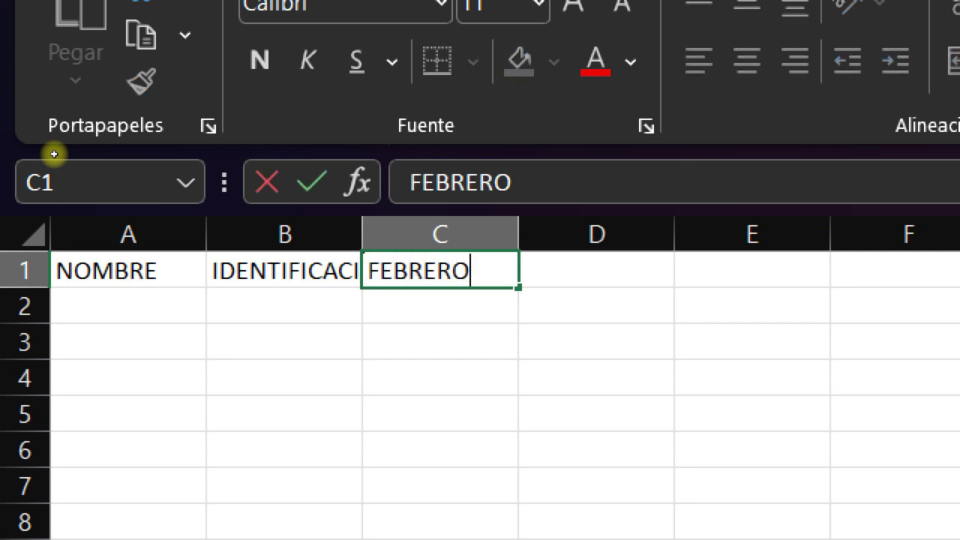
key("Tab")
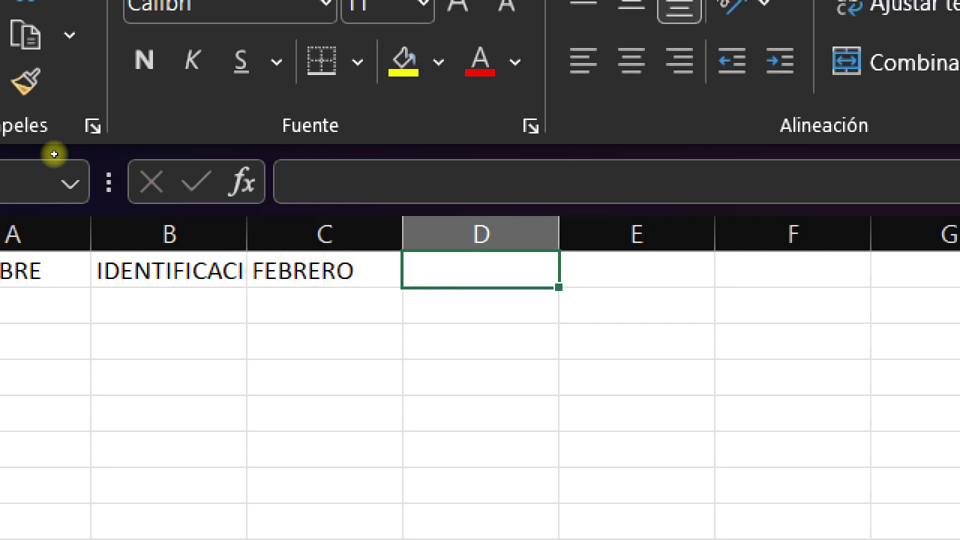
type("MARZO")
key("Tab")
type("ABRIL")
key("Tab")
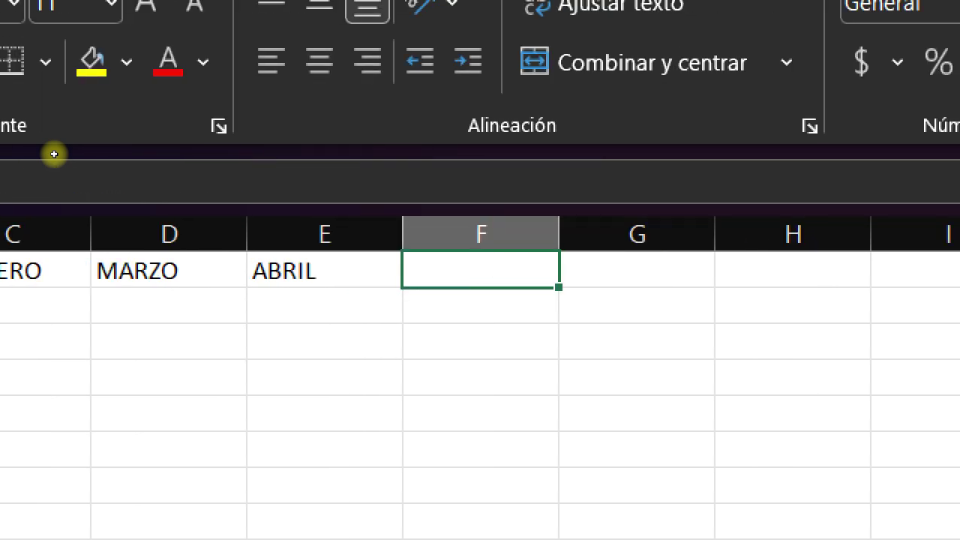
type("MAYO")
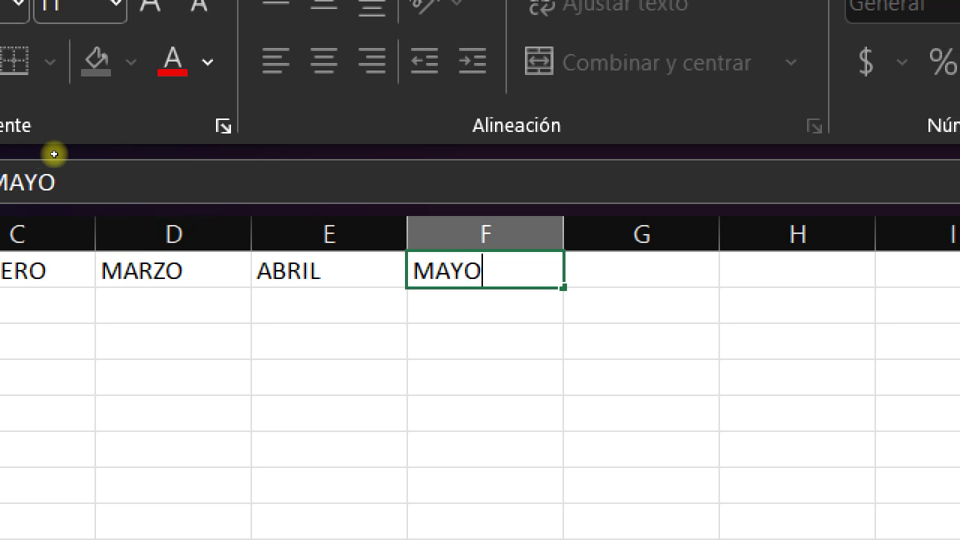
key("Tab")
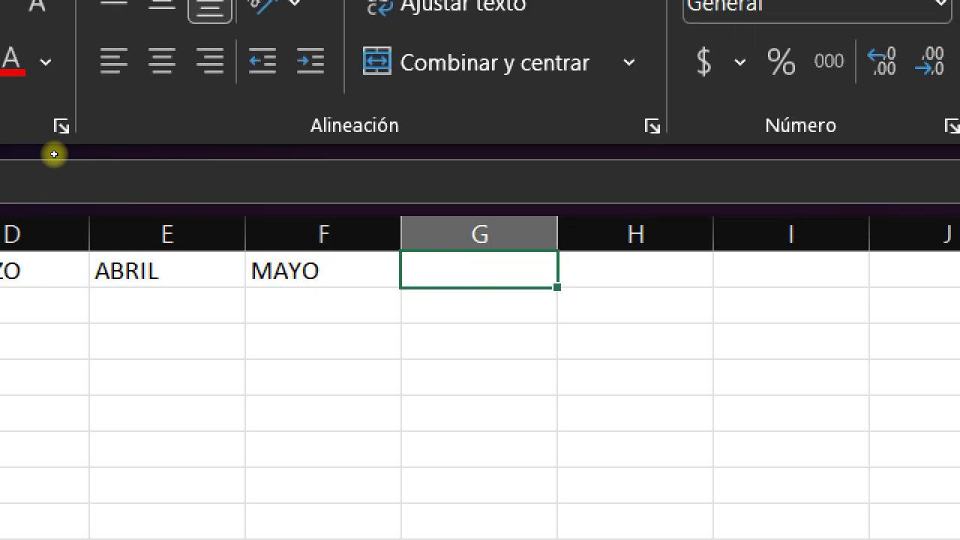
type("ESTAD")
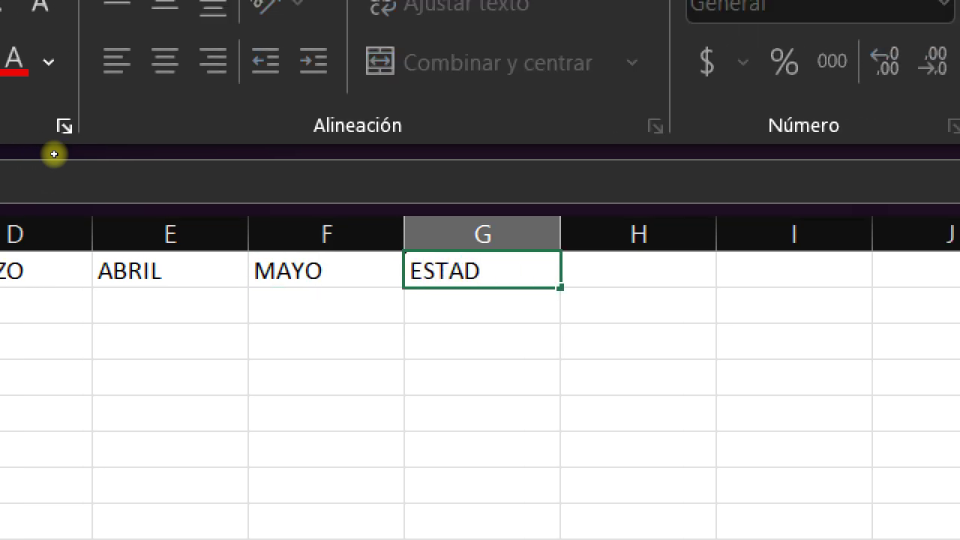
type("O")
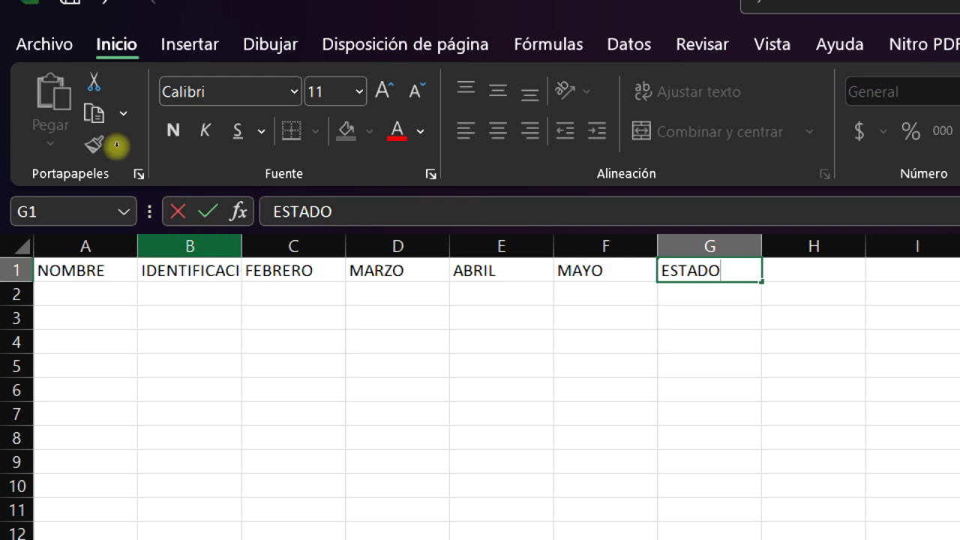
key("ctrl+Home")
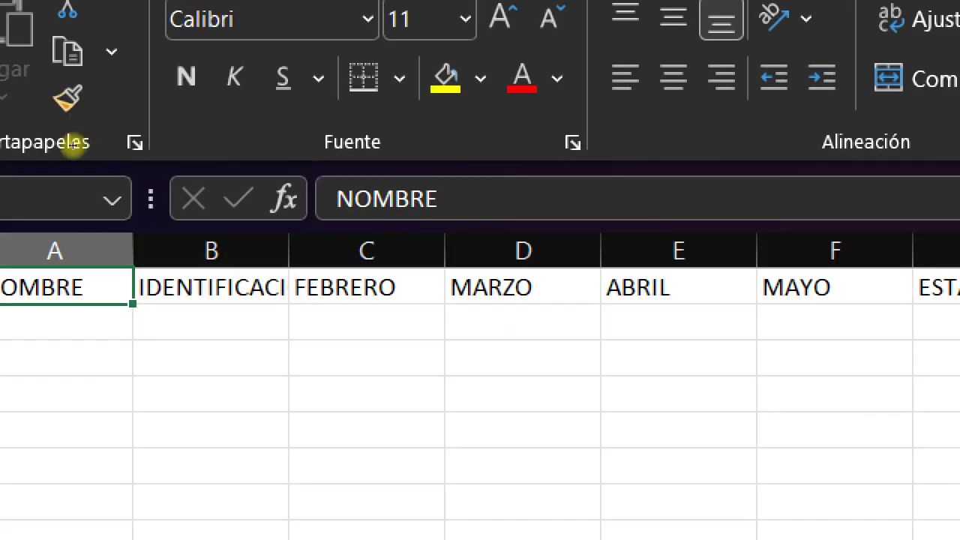
- Widen the header columns from NOMBRE through ESTADO, giving NOMBRE extra room for full names
left_click_drag(133, 250, 193, 250)
left_click_drag(349, 251, 431, 250)
left_click_drag(586, 250, 617, 251)
left_click_drag(773, 251, 807, 250)
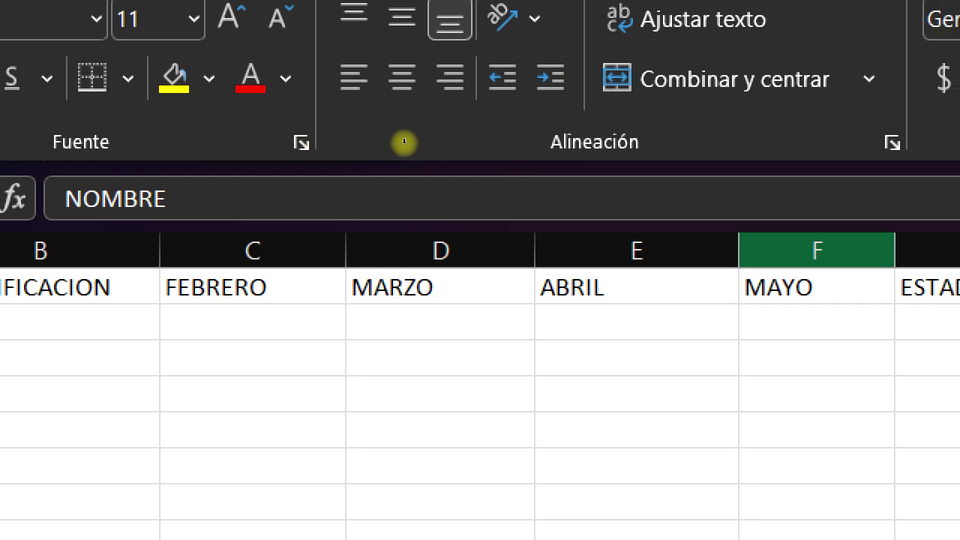
left_click_drag(860, 251, 860, 251)
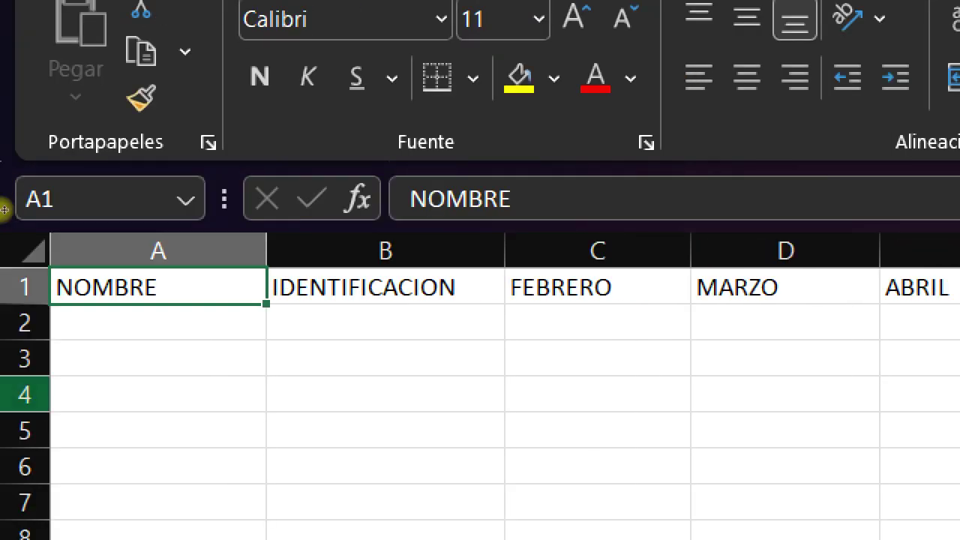
left_click_drag(267, 251, 299, 251)
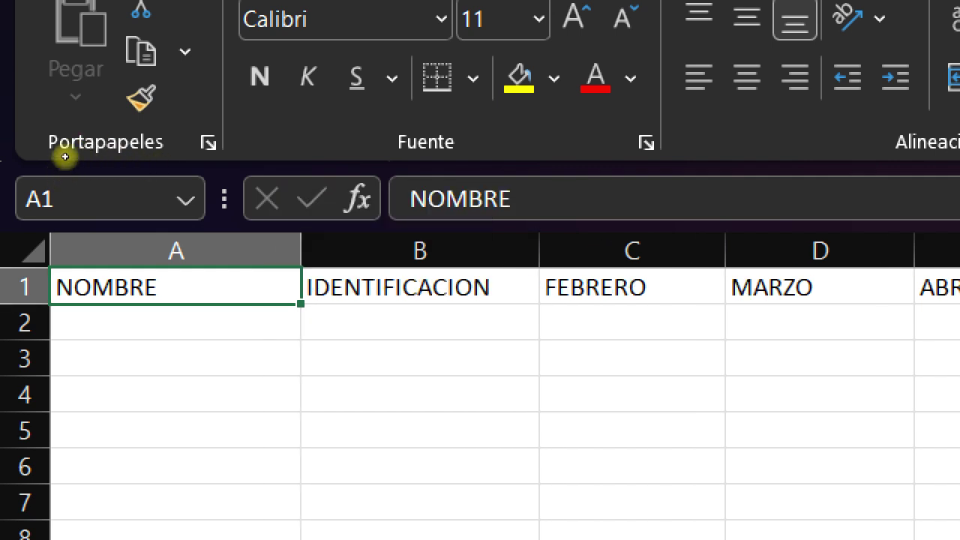
key("Return")
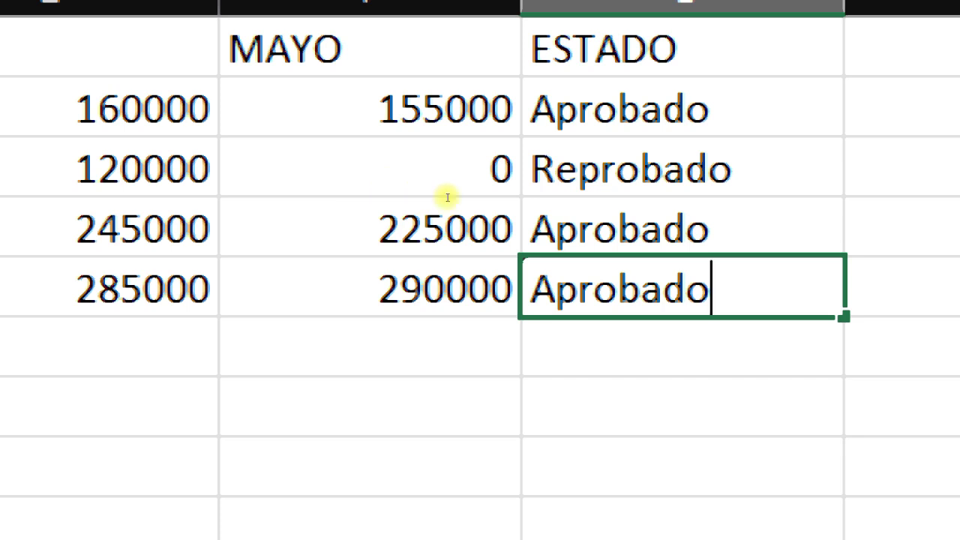
- Change the ESTADO of the third record, in cell G4, to "Reprobado"
key("Up")
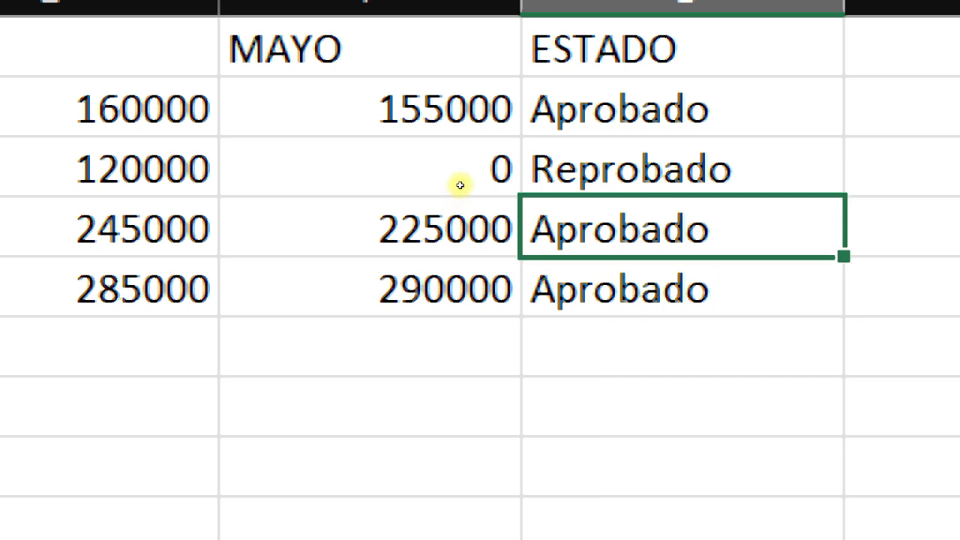
type("Reprobado")
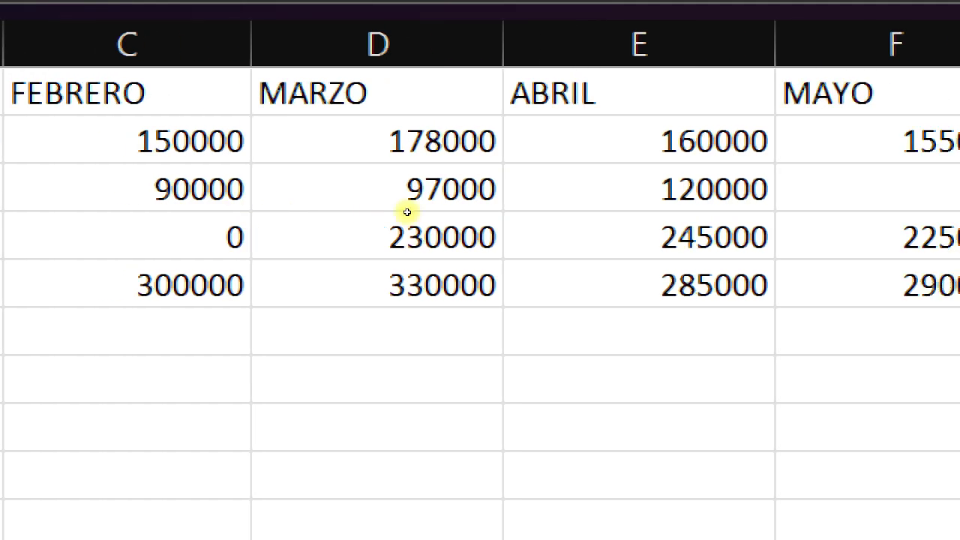
key("Down")
key("Down")
key("Down")
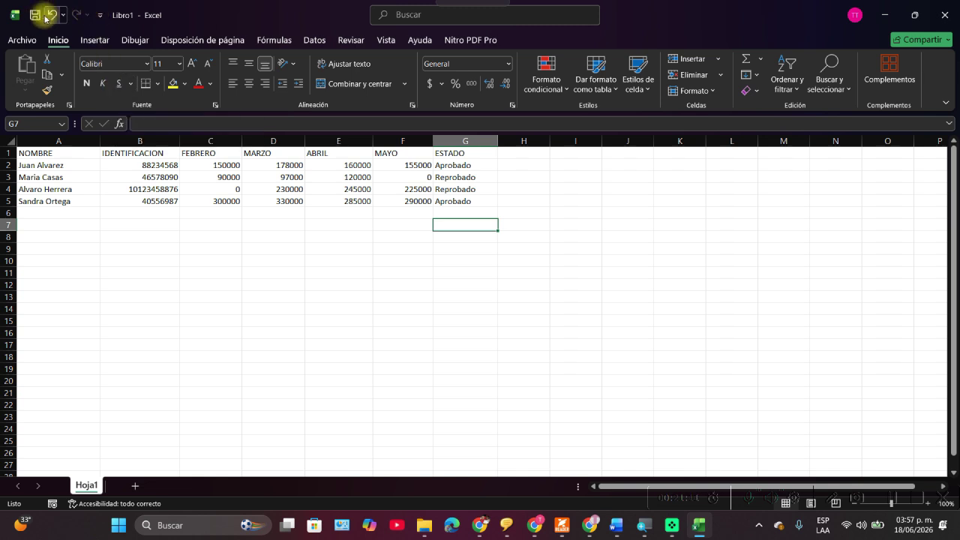
- Save the workbook as an Excel file in the Documentos folder, named "Base de Datos" followed by the author's name
left_click(23, 40)
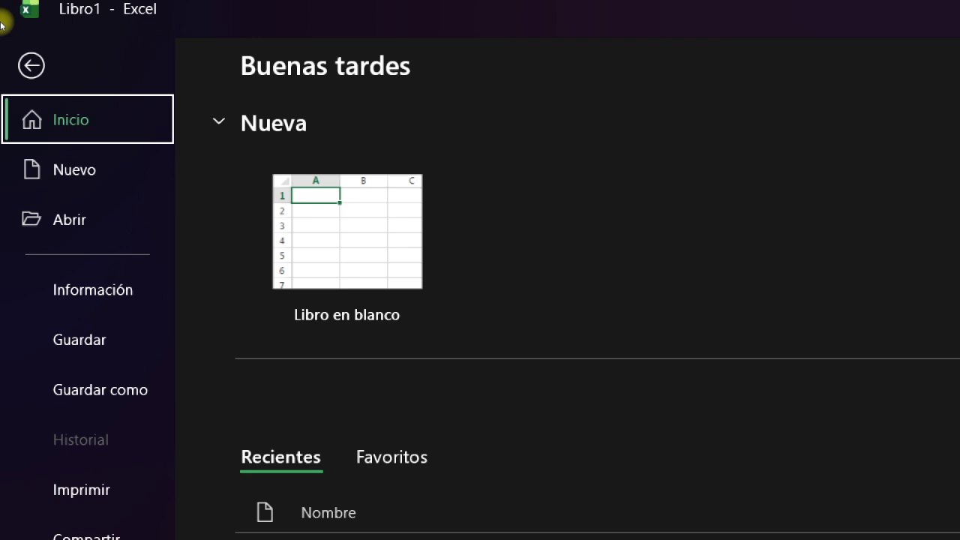
key("ctrl+s")
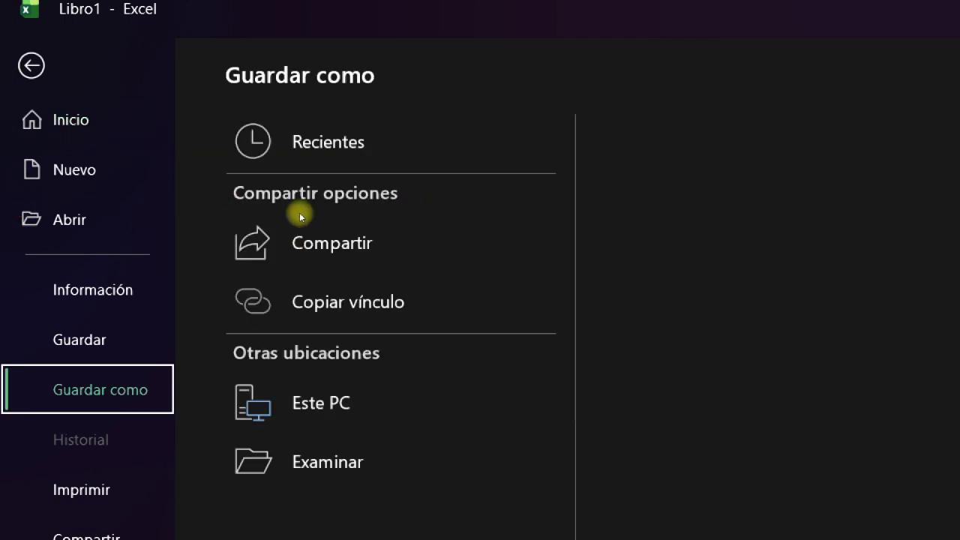
key("F12")
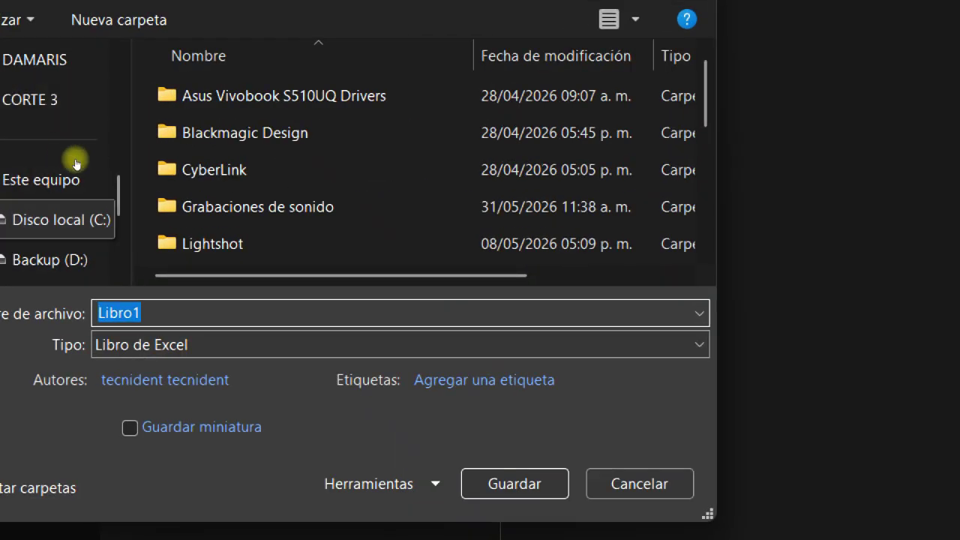
scroll(75, 132, "down", 2)
scroll(75, 156, "down", 1)
scroll(75, 150, "up", 8)
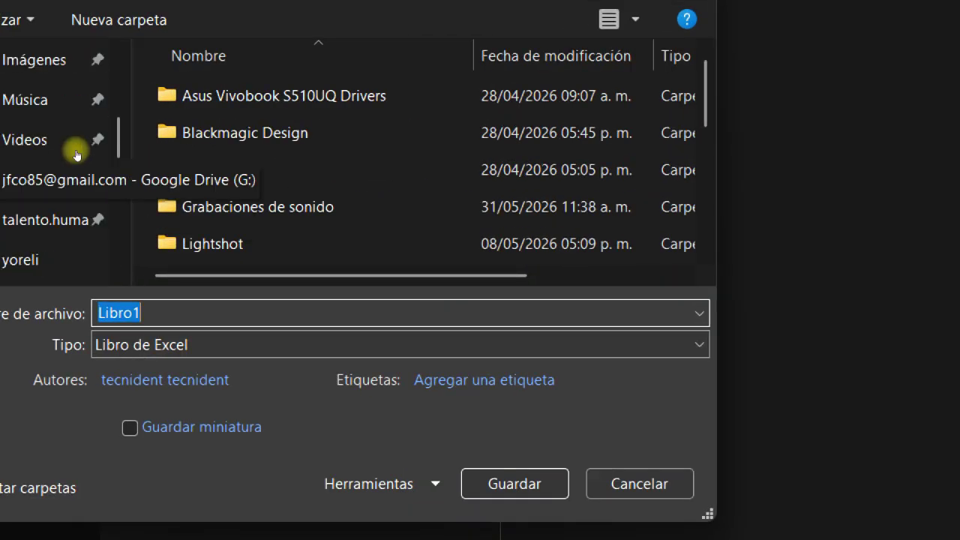
scroll(41, 180, "down", 2)
left_click(30, 173)
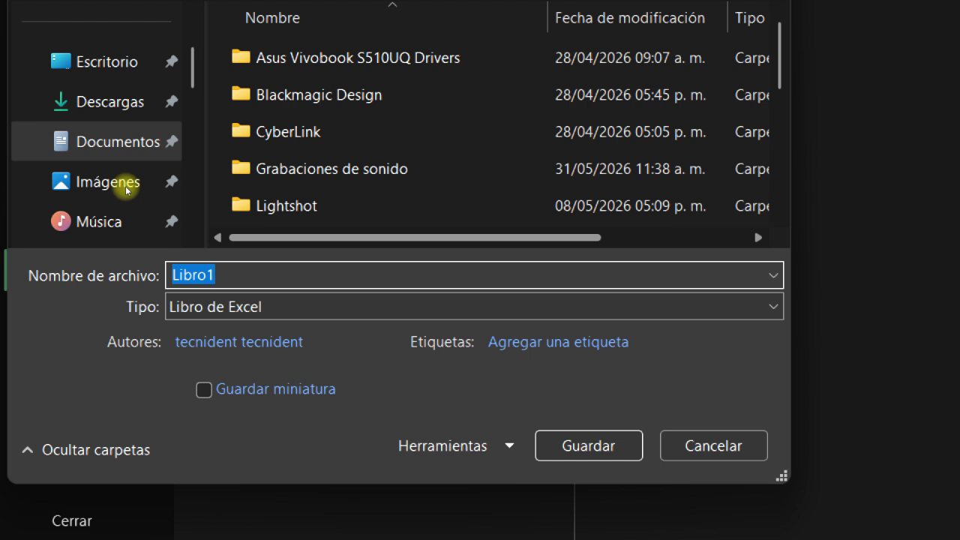
type("Base de D")
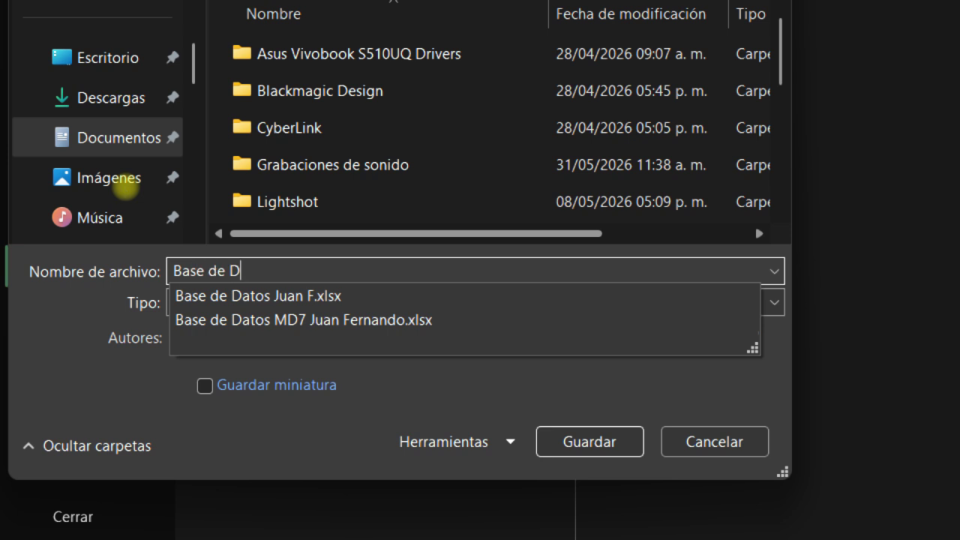
type("atos Juan Fernando Corredor")
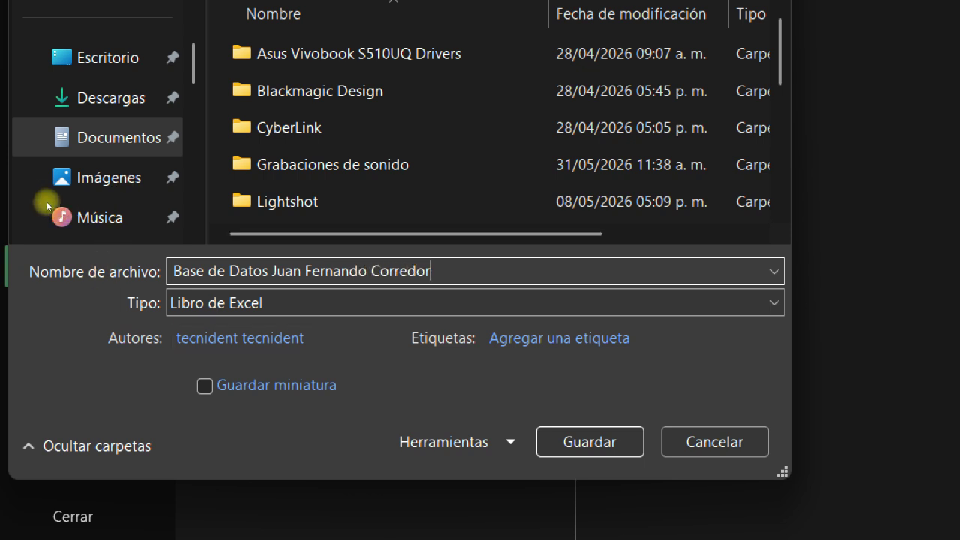
key("Return")
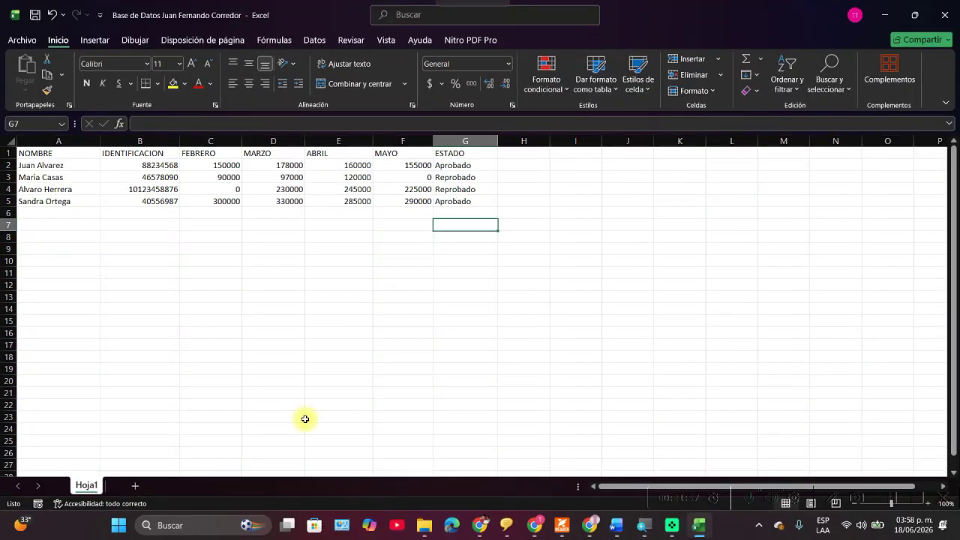
- Switch to the "Taller MD6" letter in Word and place the cursor after "Carta #:"
left_click(593, 495)
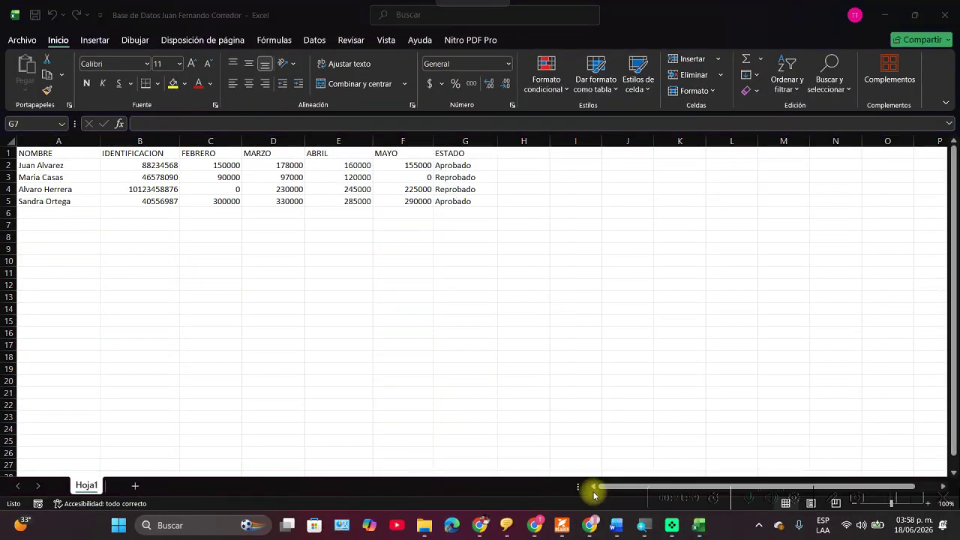
mouse_move(616, 525)
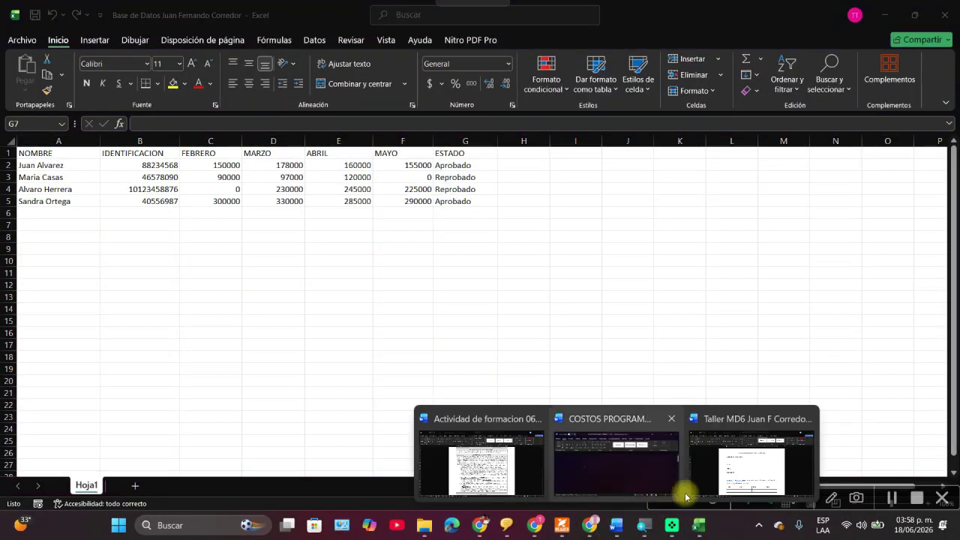
left_click(690, 491)
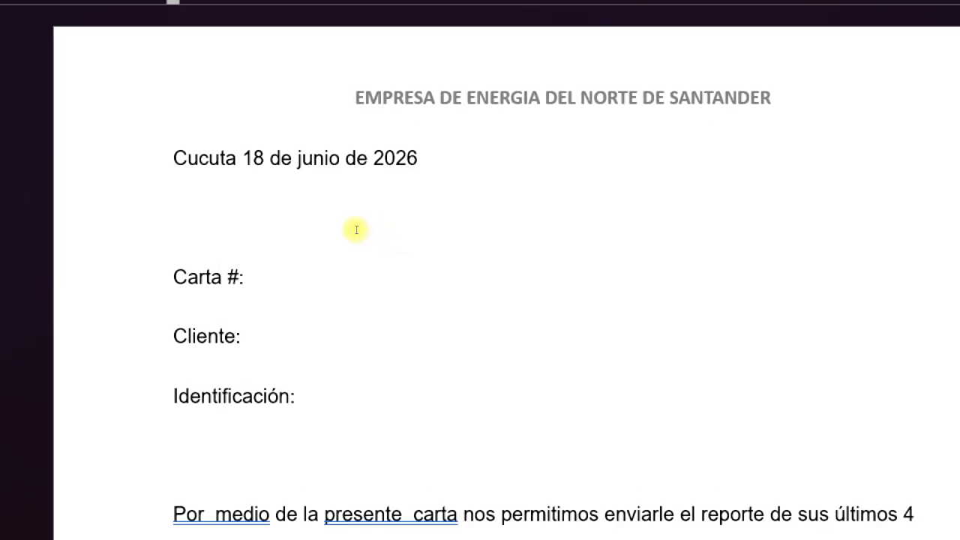
left_click(327, 264)
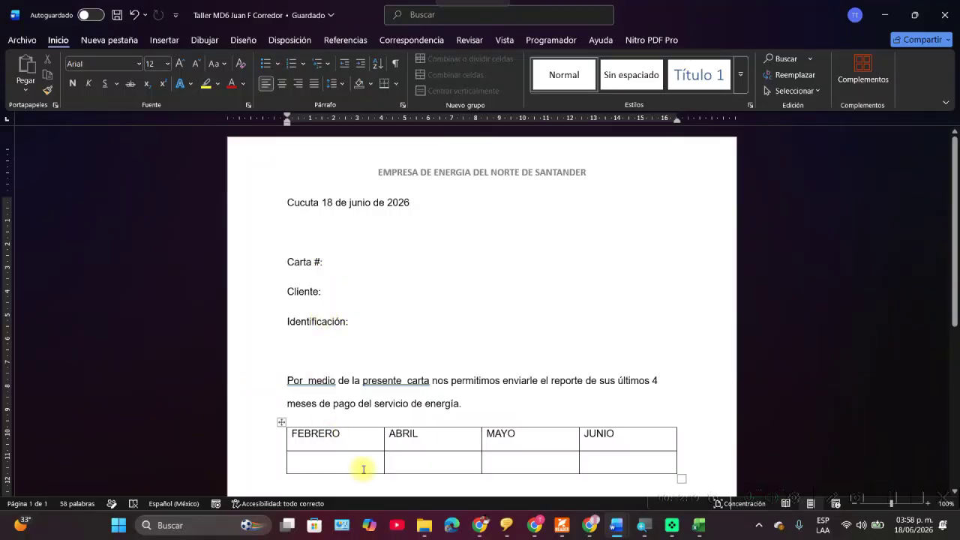
- Consult the activity requirements in the "Actividad de formacion 06 - MAY25" document and return to the "Taller MD6" letter
left_click(614, 525)
left_click(482, 453)
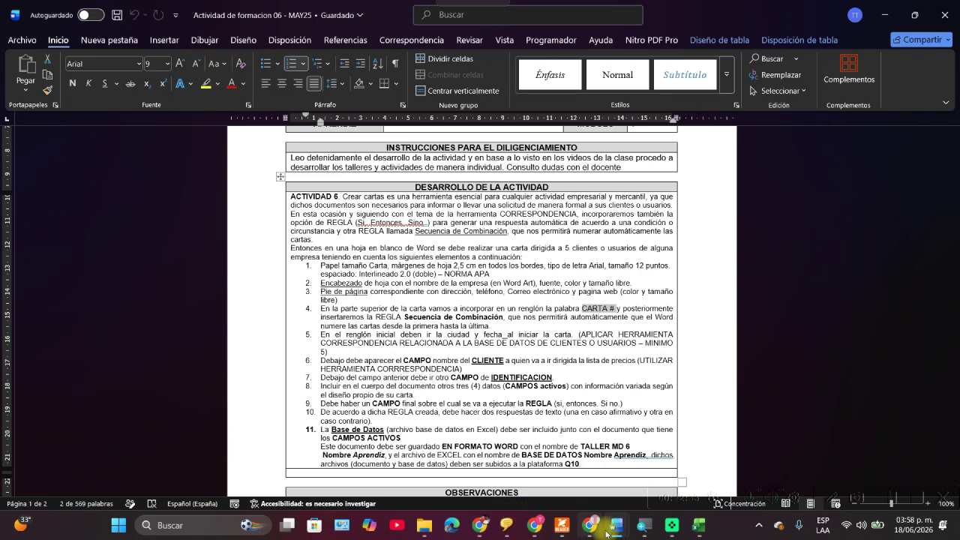
mouse_move(613, 530)
left_click(697, 484)
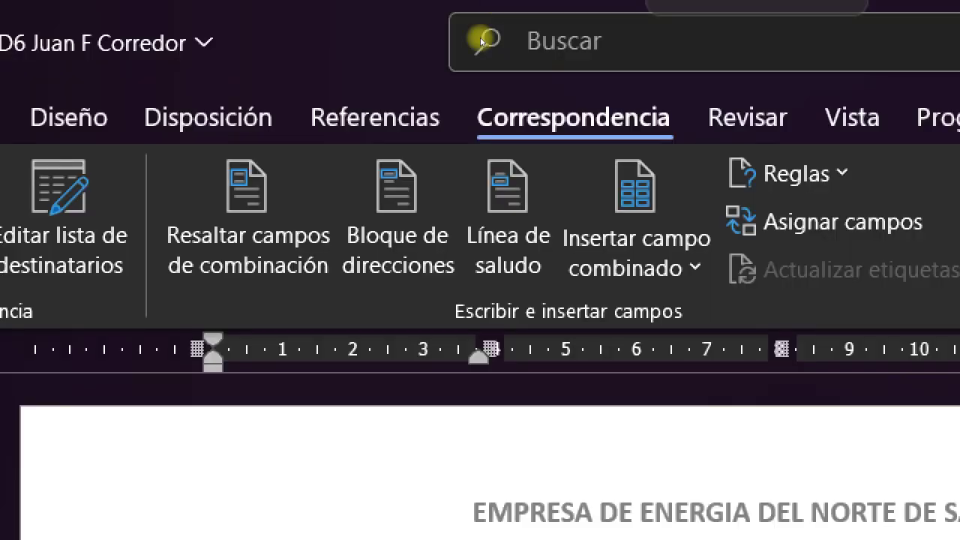
- Insert the FEBRERO merge field in the cell below the FEBRERO heading and move to the cell under MARZO
left_click(636, 49)
key("Down")
key("Down")
key("Down")
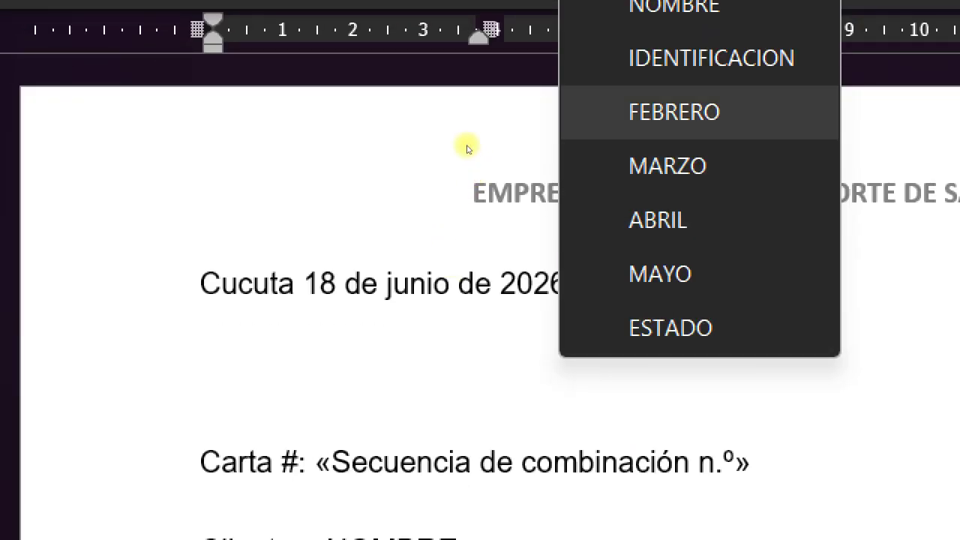
key("Return")
key("Tab")
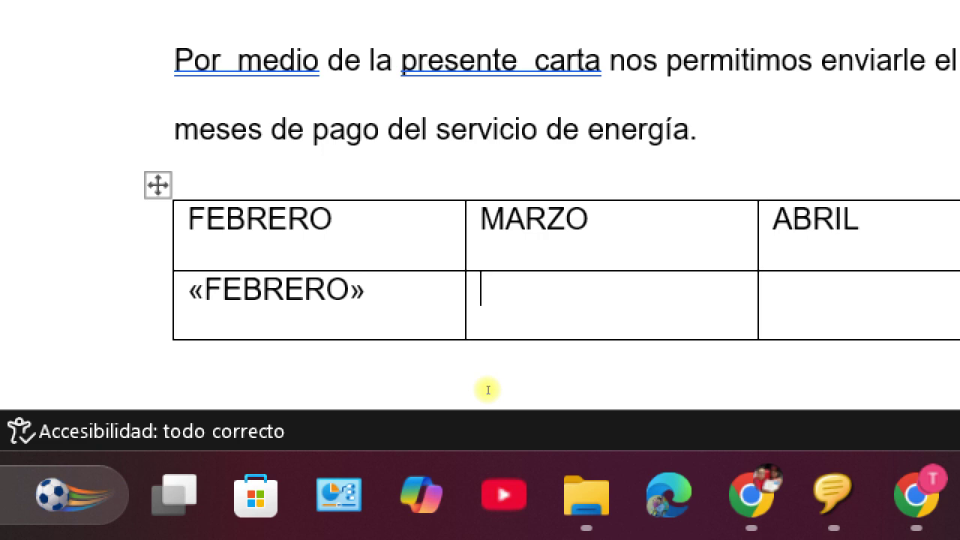
- Insert the MARZO merge field in the table cell below the MARZO heading
left_click(483, 82)
key("Down")
key("Down")
key("Down")
key("Down")
key("Down")
key("Down")
key("Down")
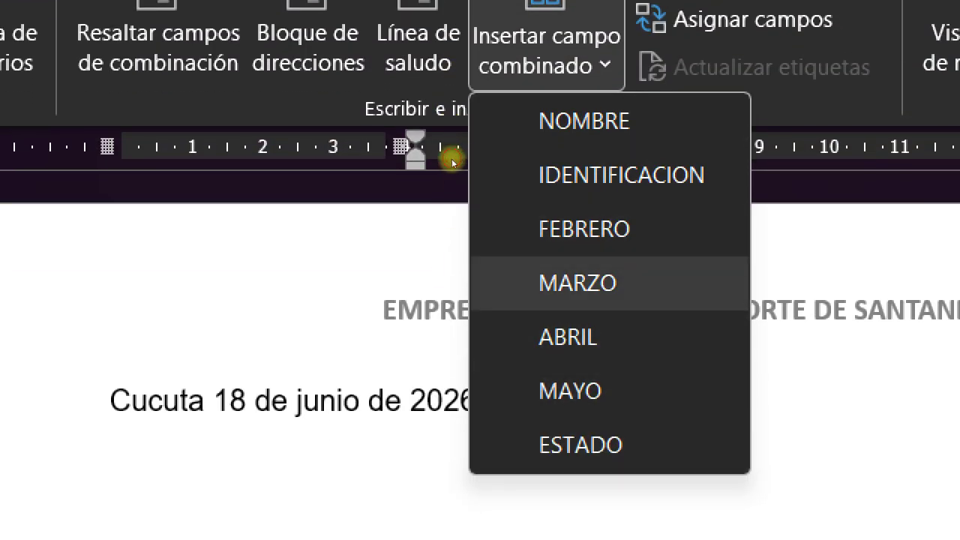
key("Return")
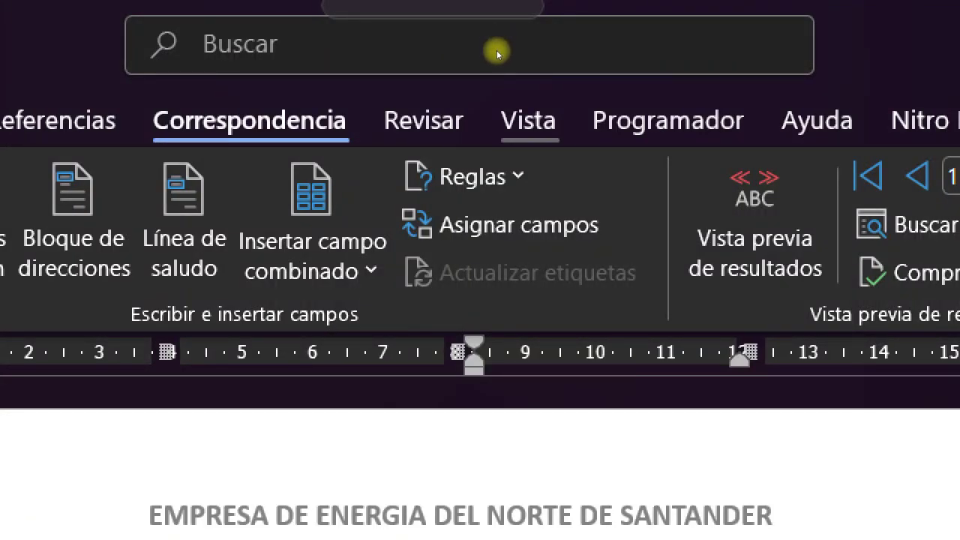
- Insert the ABRIL and MAYO merge fields in the table cells below their matching month headings
left_click(313, 270)
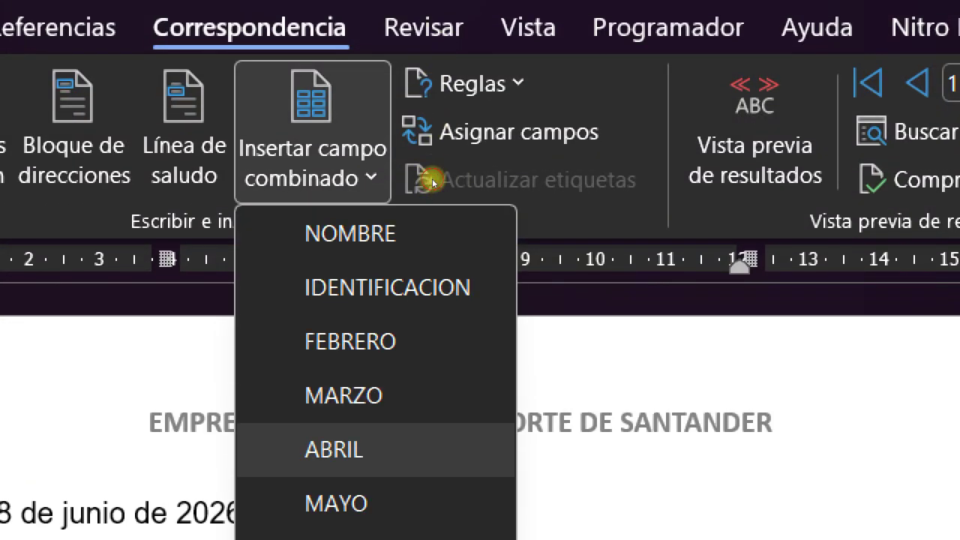
left_click(334, 451)
key("Tab")
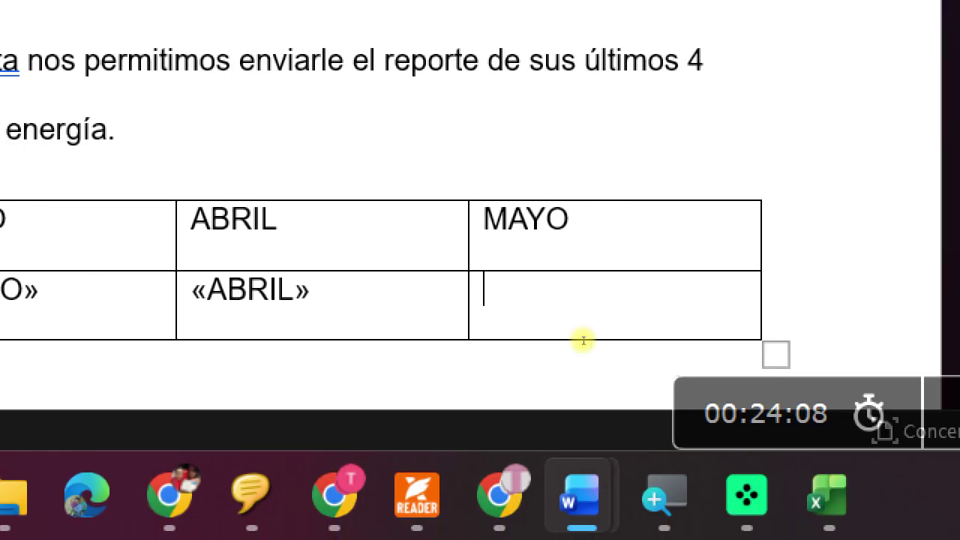
left_click(313, 270)
key("Return")
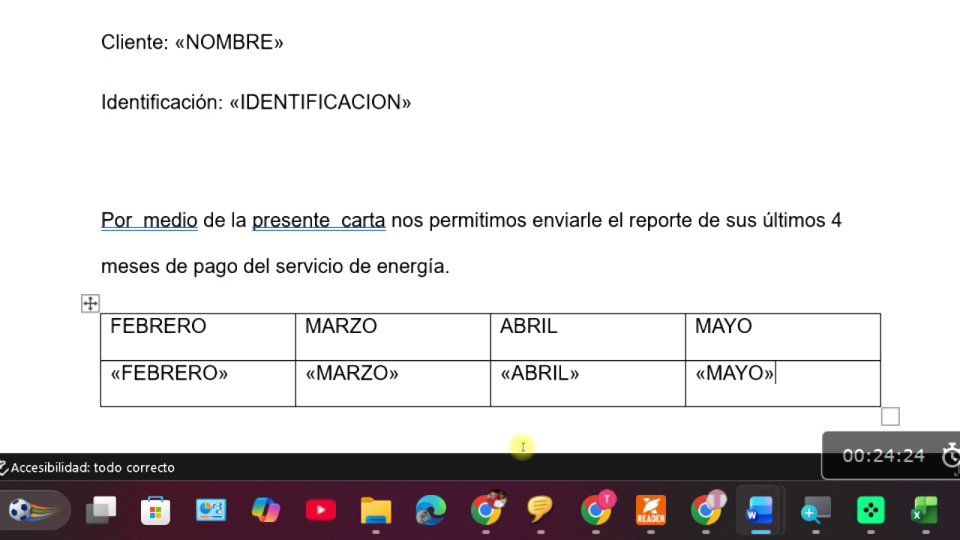
- Insert the ESTADO merge field after "usted ha sido" in the subsidy paragraph below the table
scroll(506, 409, "down", 5)
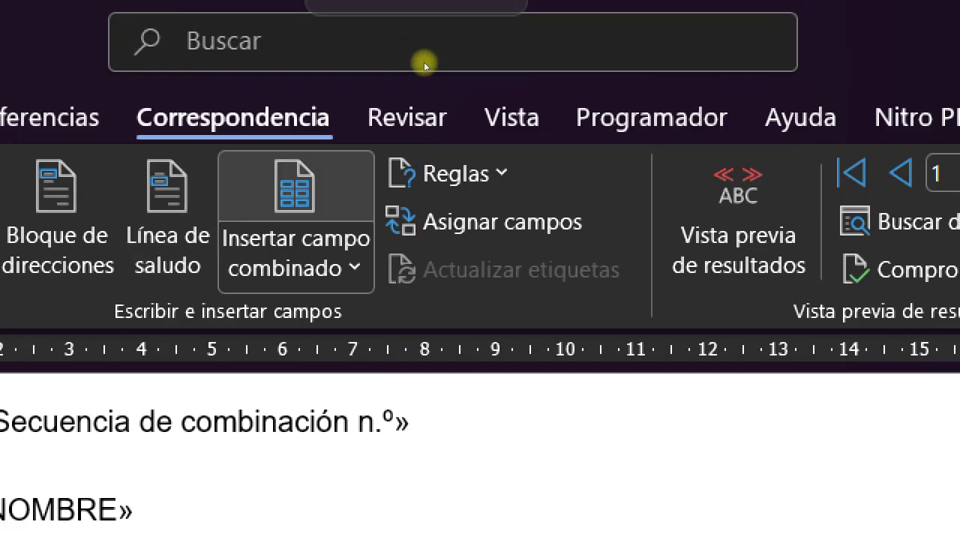
left_click(296, 268)
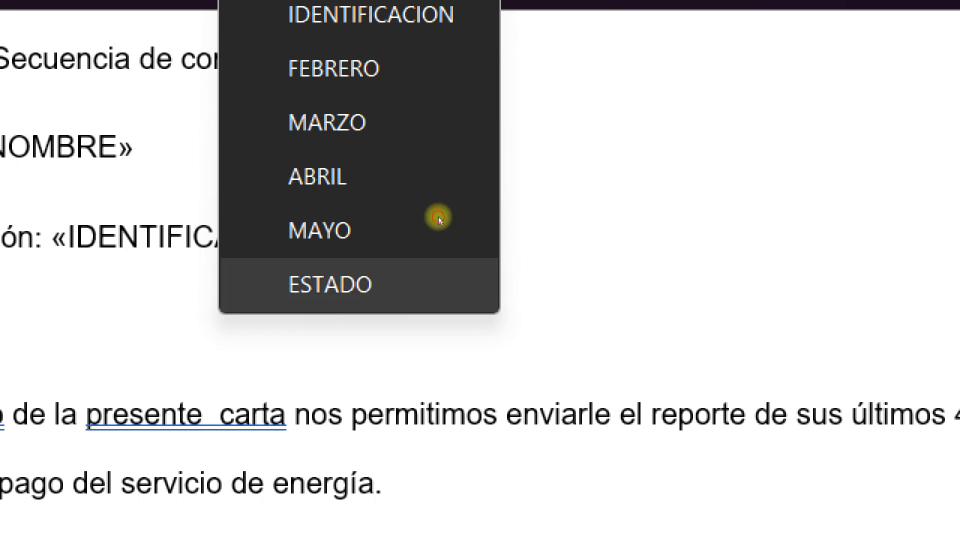
left_click(439, 285)
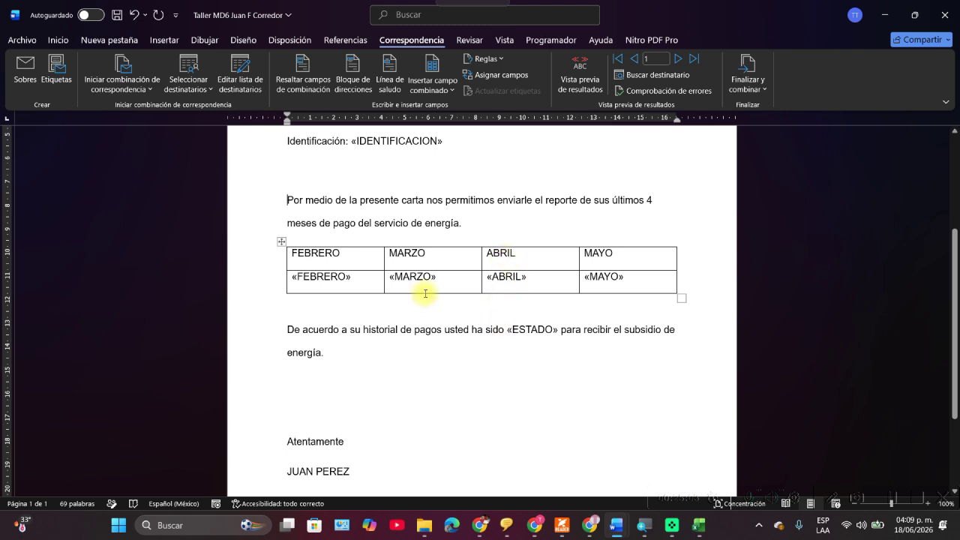
- Start a Si...Entonces...Sino rule on the blank line below the subsidy paragraph
scroll(466, 330, "up", 3)
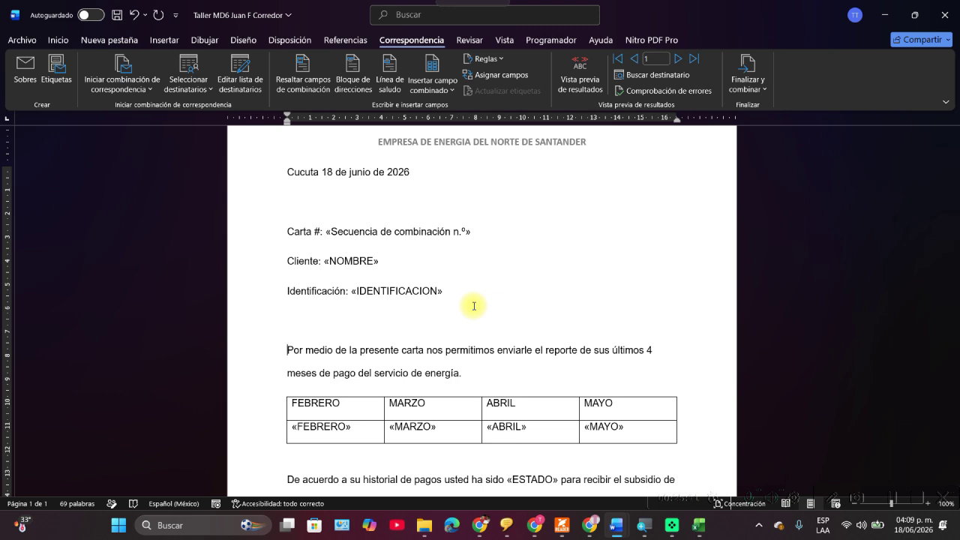
scroll(474, 306, "down", 3)
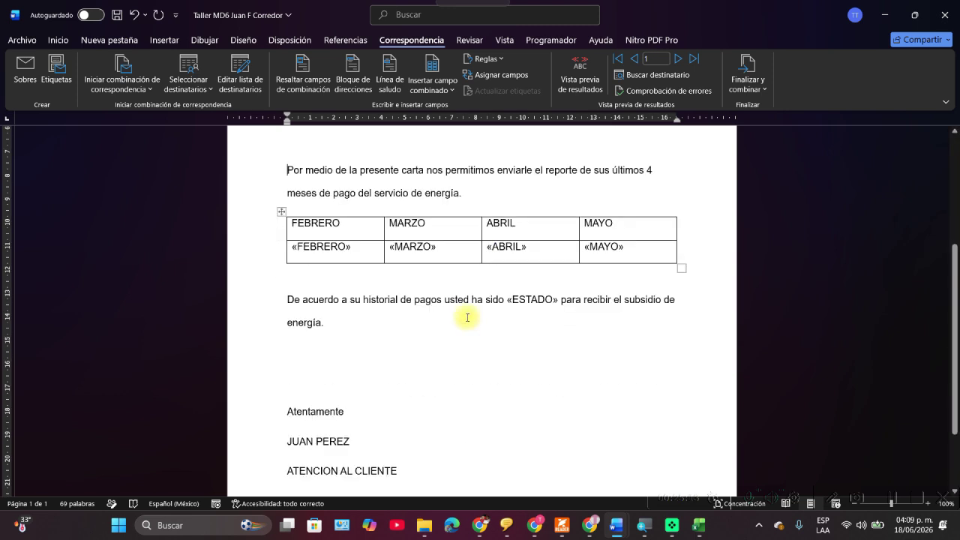
left_click(312, 344)
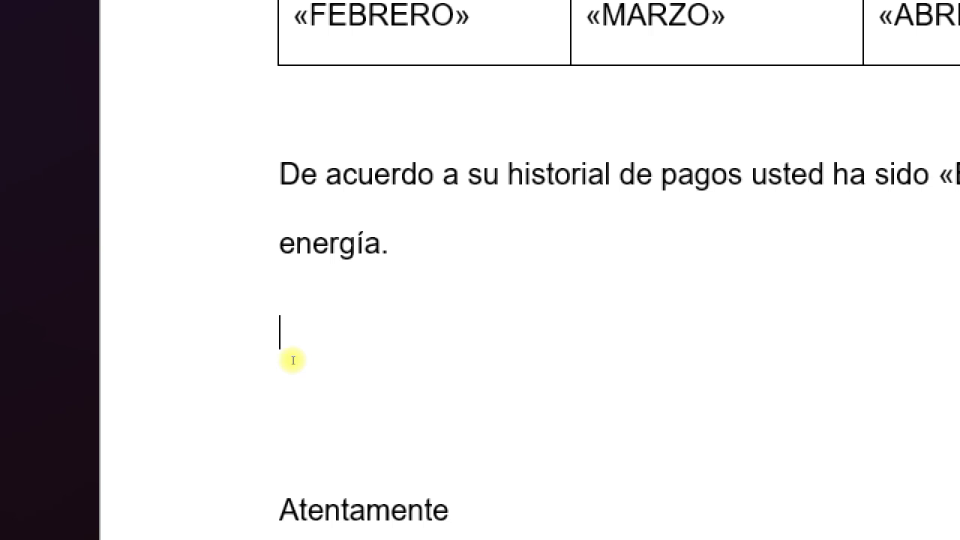
left_click(293, 360)
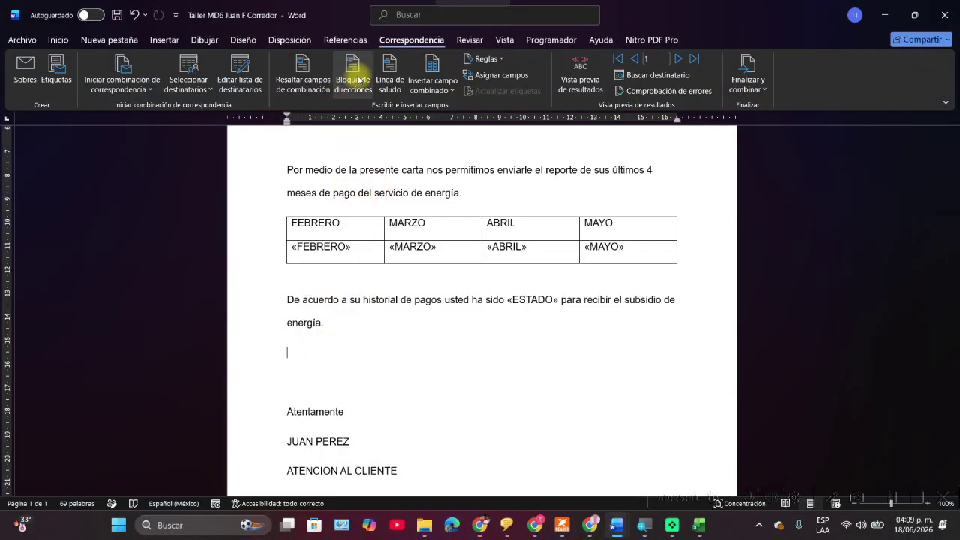
scroll(391, 63, "up", 4)
scroll(393, 57, "down", 4)
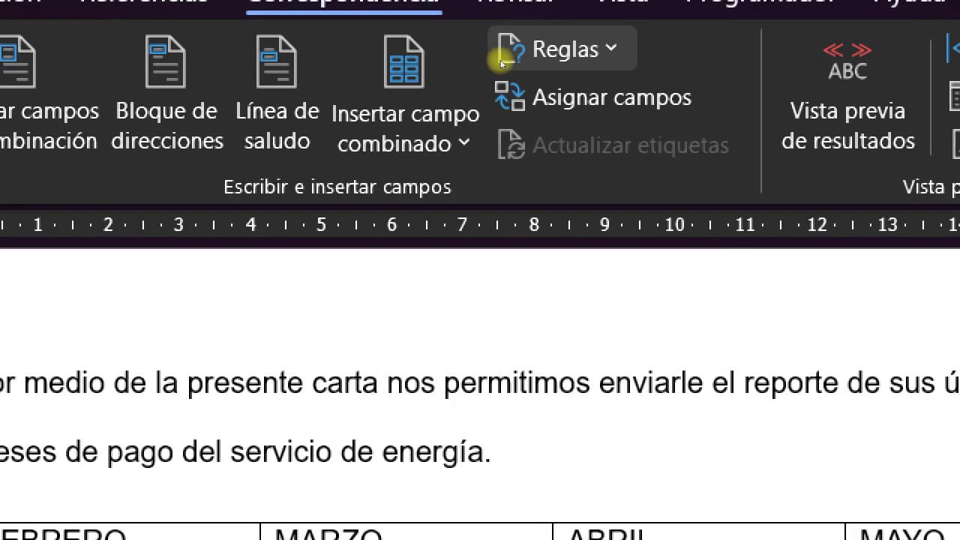
left_click(535, 54)
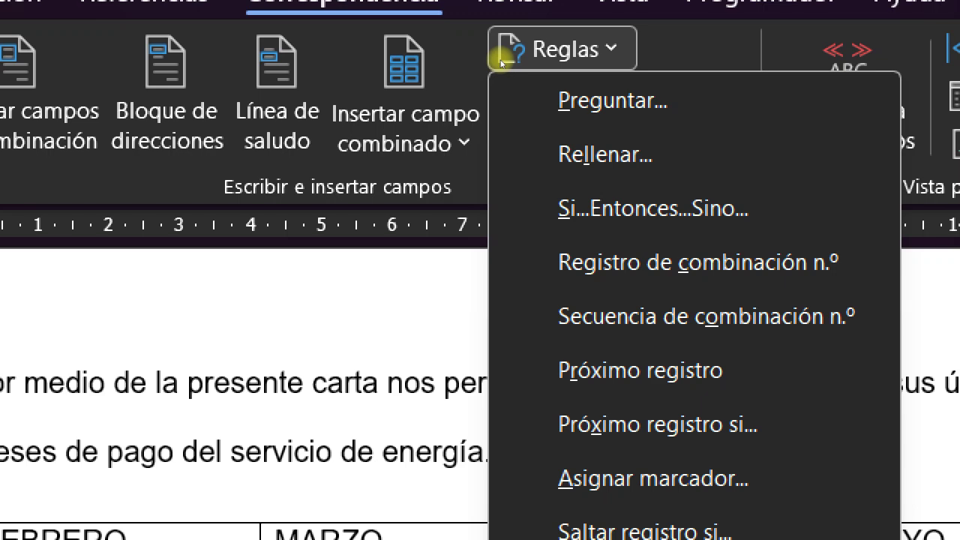
key("Down")
key("Down")
key("Down")
key("Down")
key("Up")
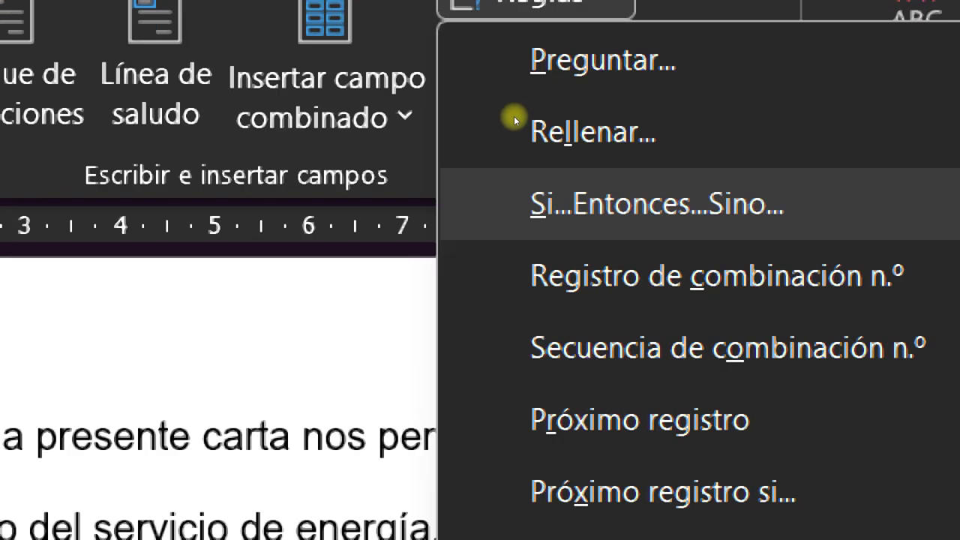
key("Return")
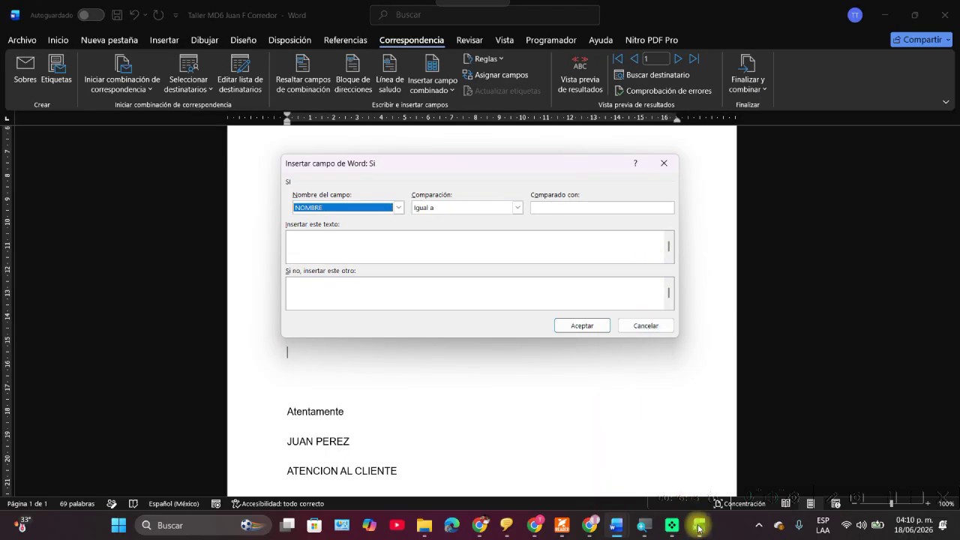
- Check the client database in Excel, then return to Word and set the rule's field name to ESTADO
left_click(698, 525)
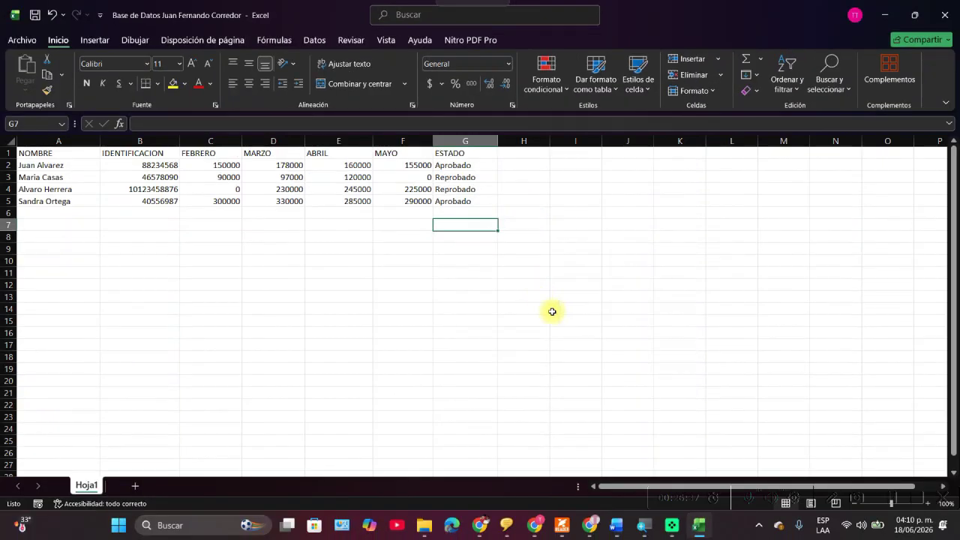
left_click(697, 525)
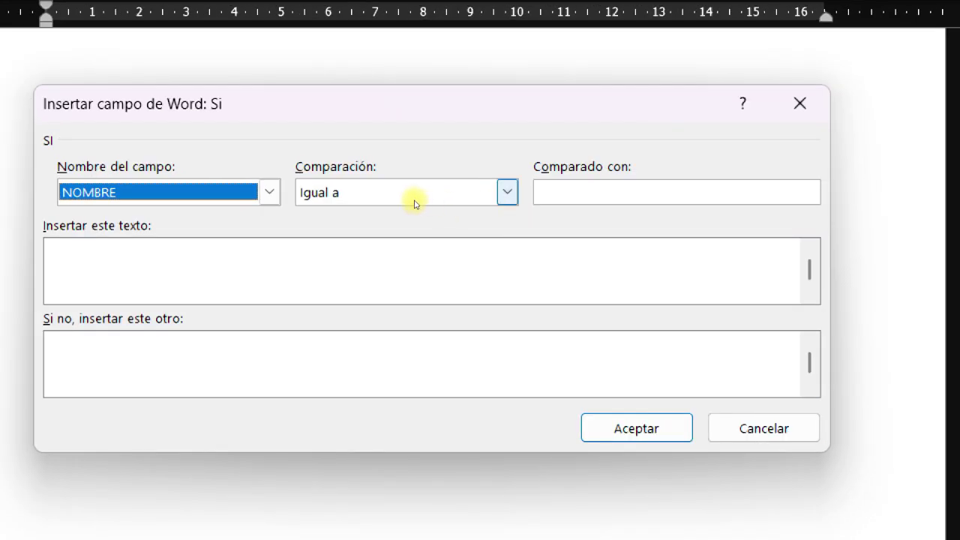
key("alt+Down")
key("Down")
key("Down")
key("Down")
key("Down")
key("Down")
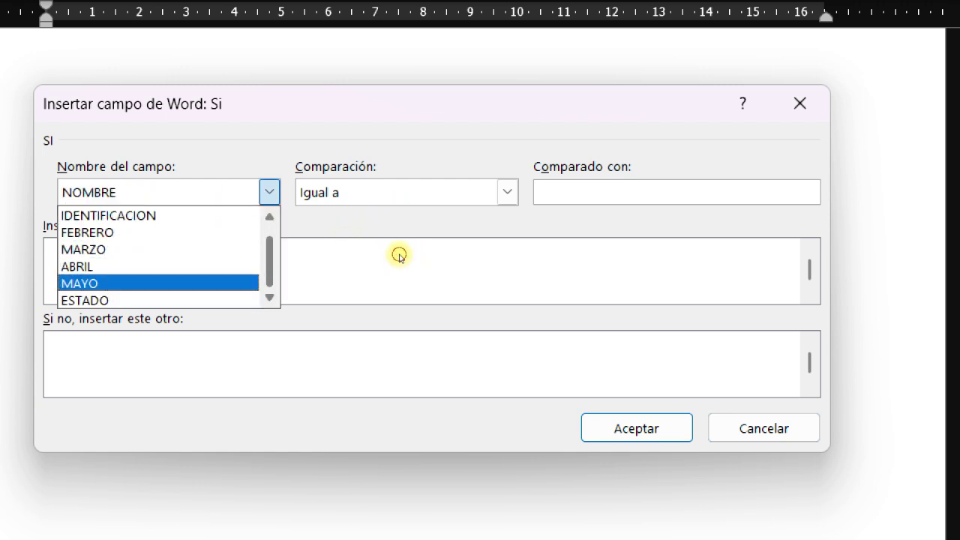
key("Down")
key("Return")
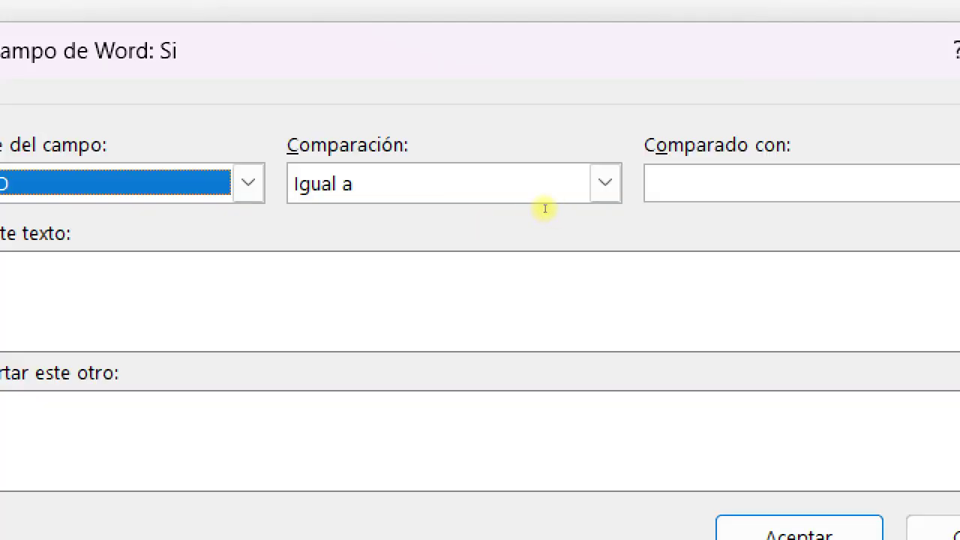
- Keep the rule's comparison as "Igual a" and set the compared value to "Aprobado"
left_click(487, 210)
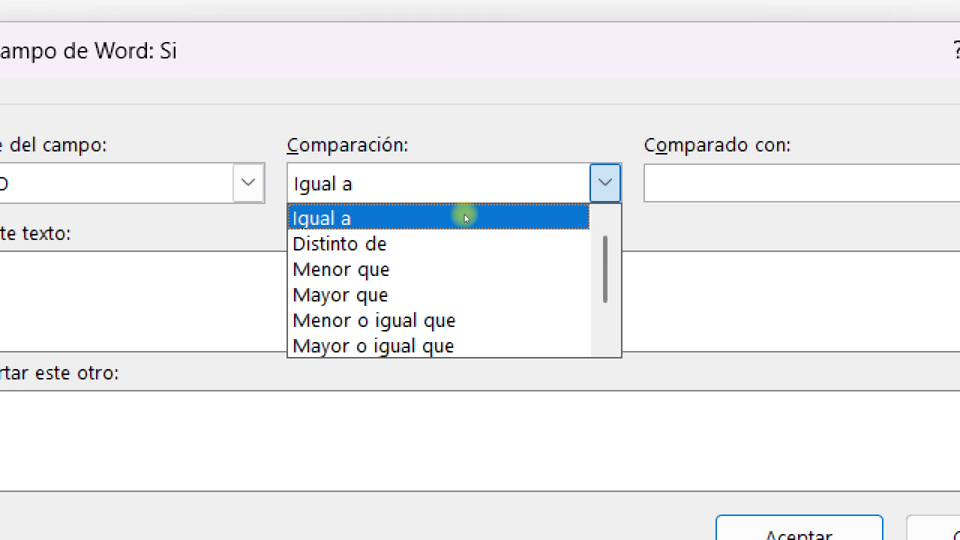
key("Down")
key("Down")
key("Down")
key("Down")
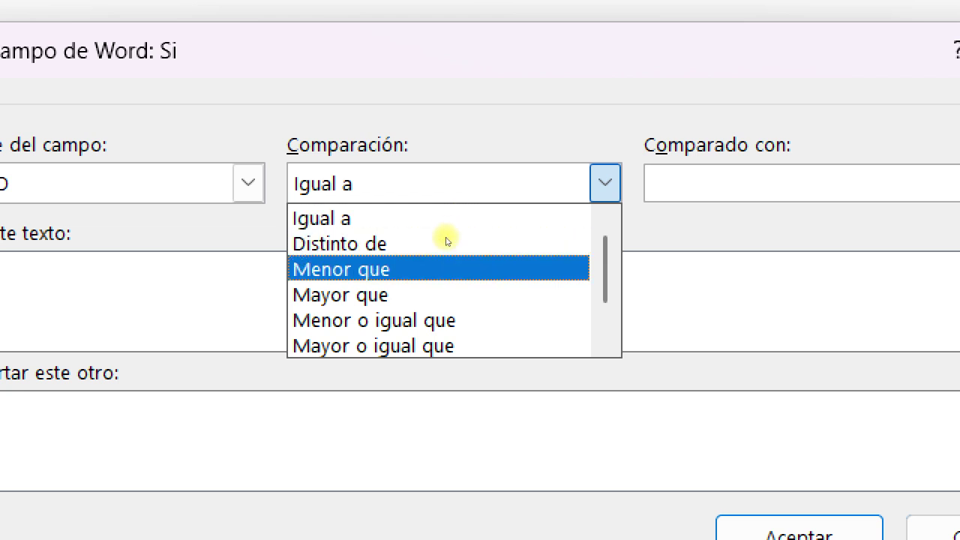
left_click(463, 211)
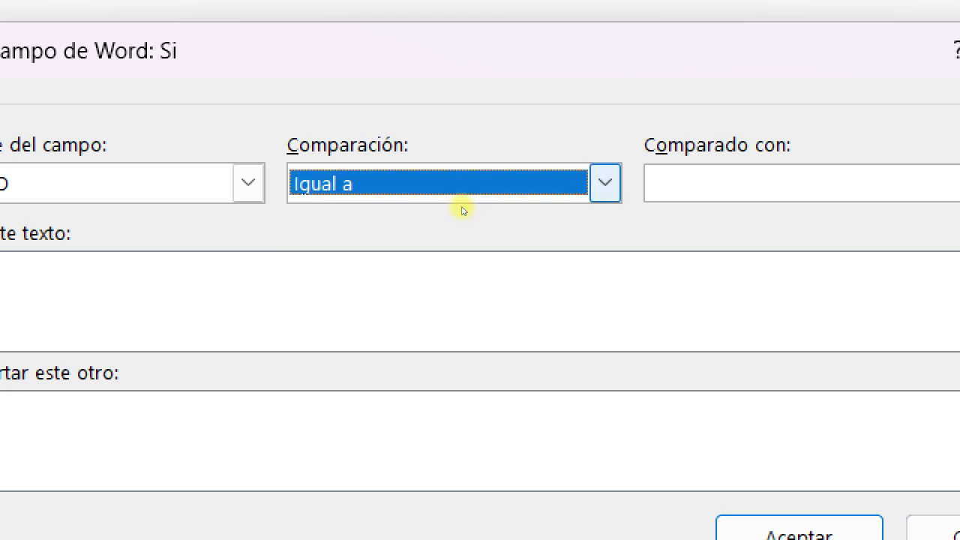
key("Tab")
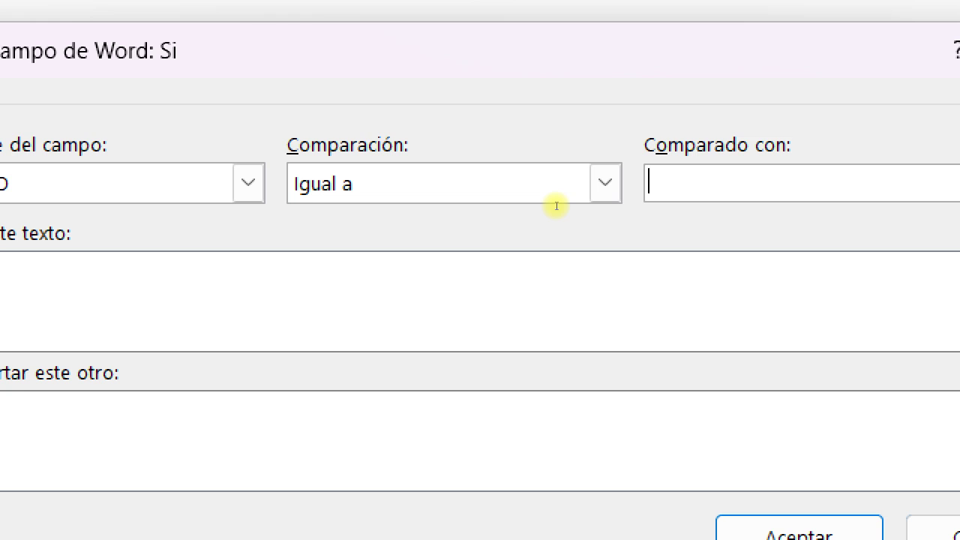
type("a")
key("BackSpace")
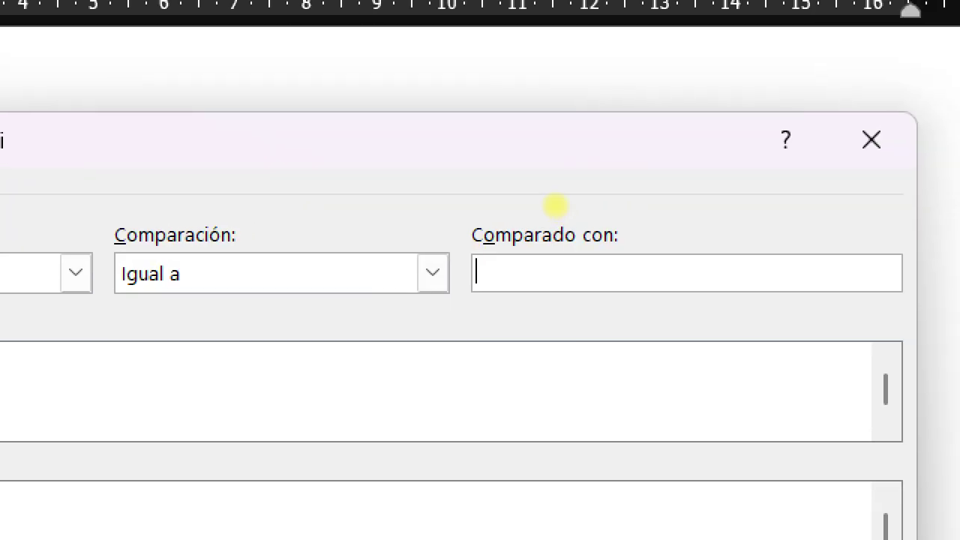
type("Apro")
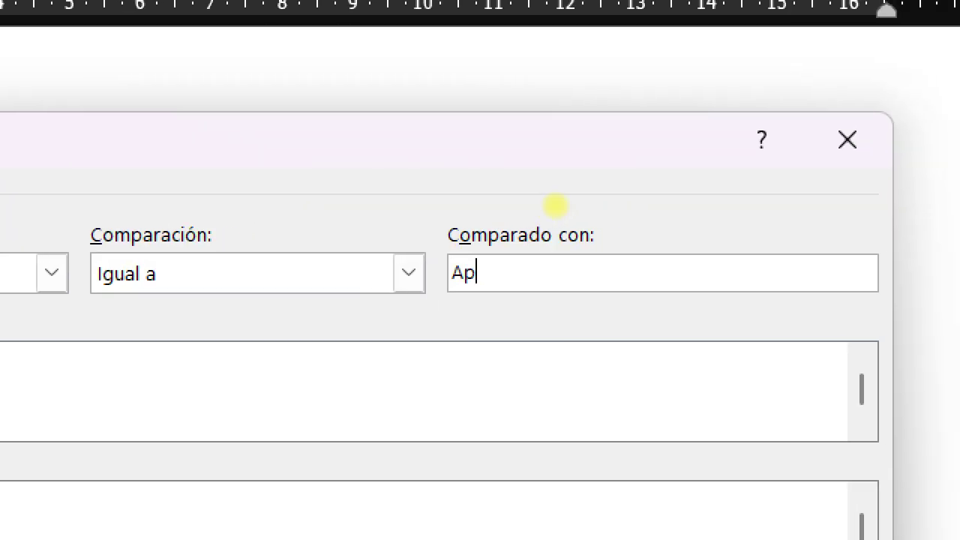
type("bado")
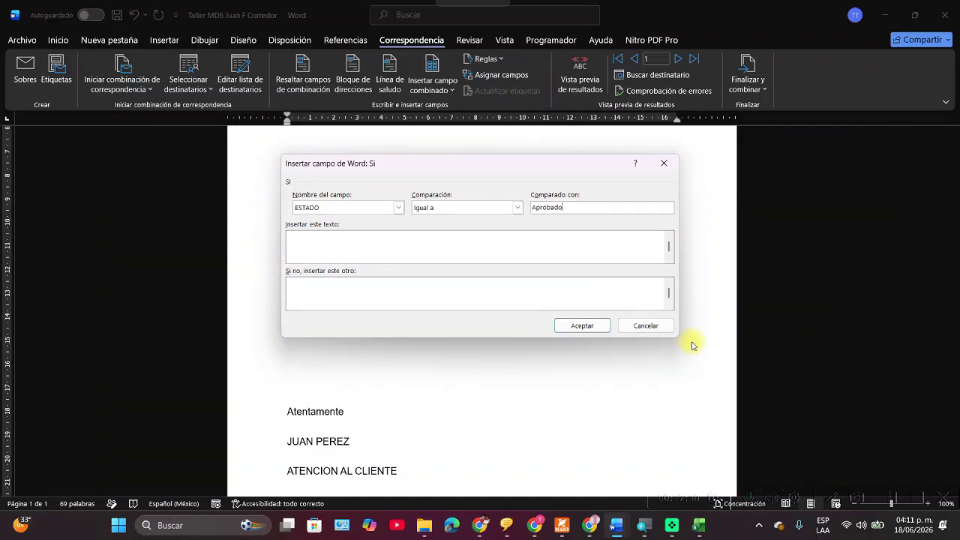
- Switch to the Excel database and examine the exact wording of the first client's status in cell G2
left_click(698, 525)
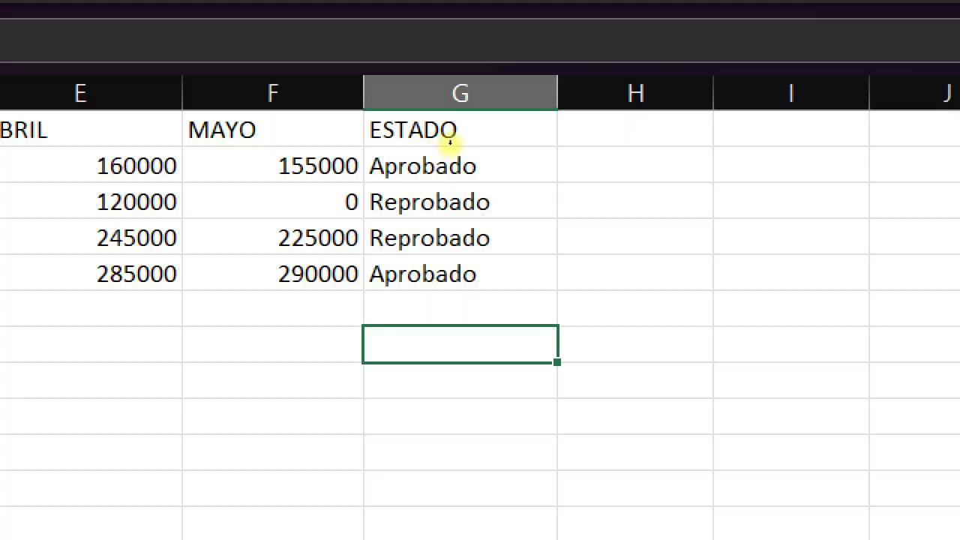
left_click(473, 169)
key("F2")
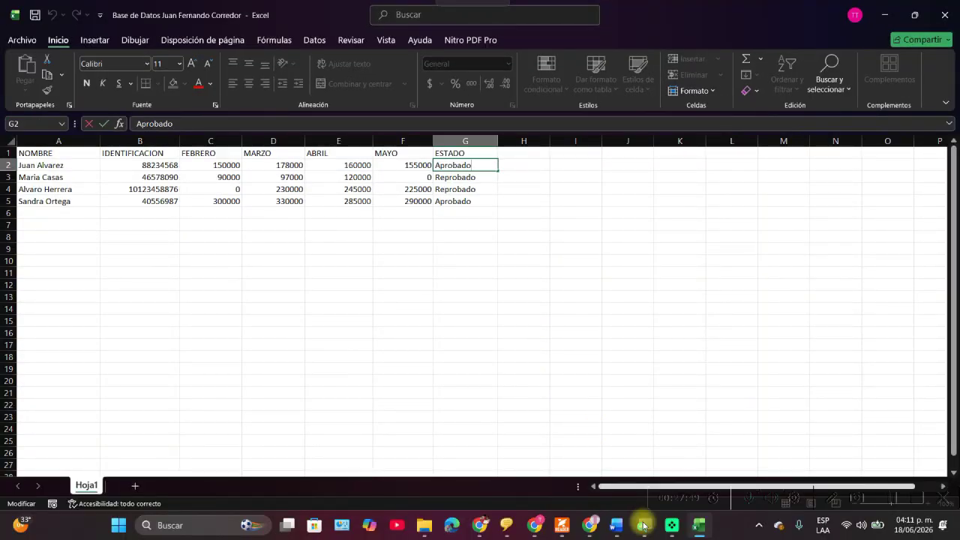
- Back in Word, set the rule's true-case text to "Le invitamos a que se acerque a nuestras oficinas para que firme y apruebe el subsidio de energia mensual."
mouse_move(616, 525)
left_click(728, 488)
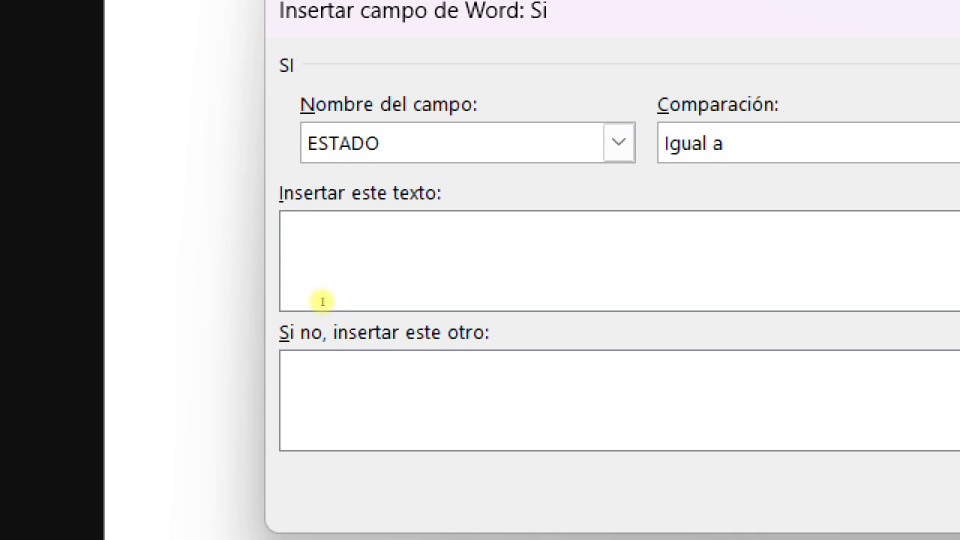
left_click(311, 232)
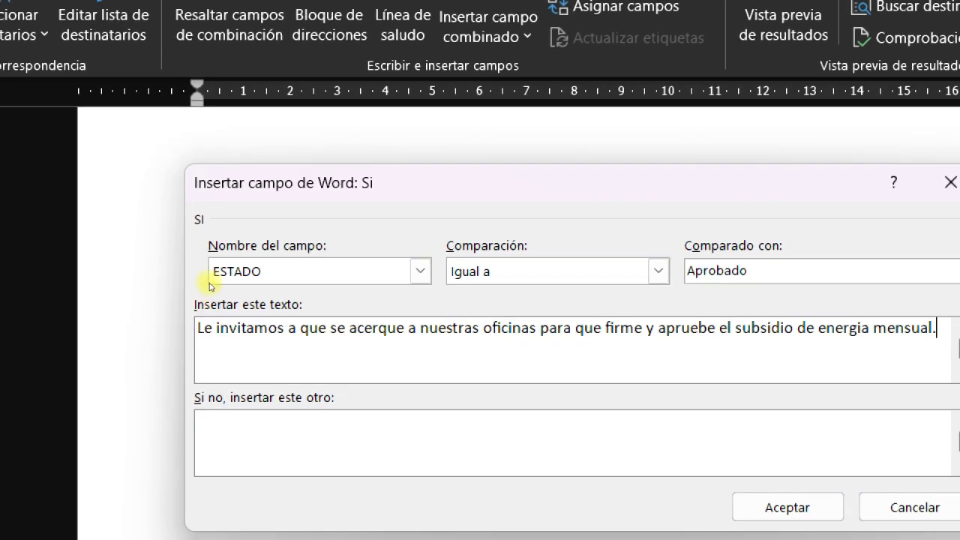
- Set the rule's otherwise text to an invitation to catch up on pending payments and obtain a future subsidy, and insert the rule
key("Tab")
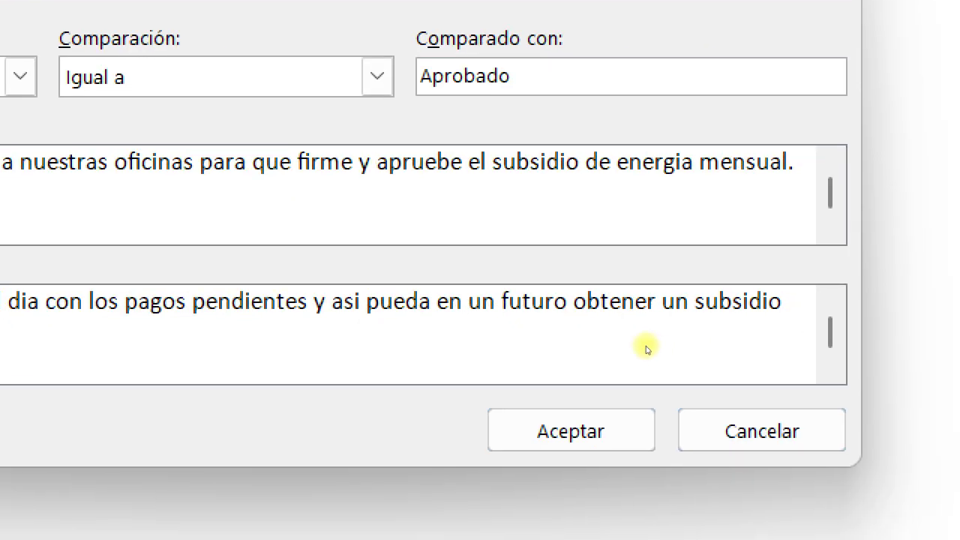
key("Tab")
key("Return")
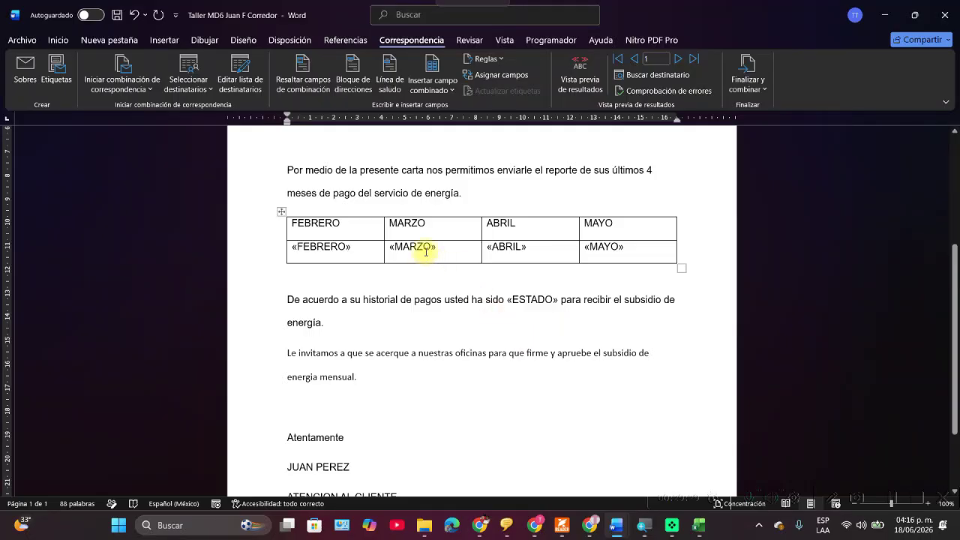
- Check the letter's merge fields and inserted rule text, and save the document
scroll(432, 255, "down", 3)
scroll(435, 270, "up", 8)
scroll(437, 274, "up", 1)
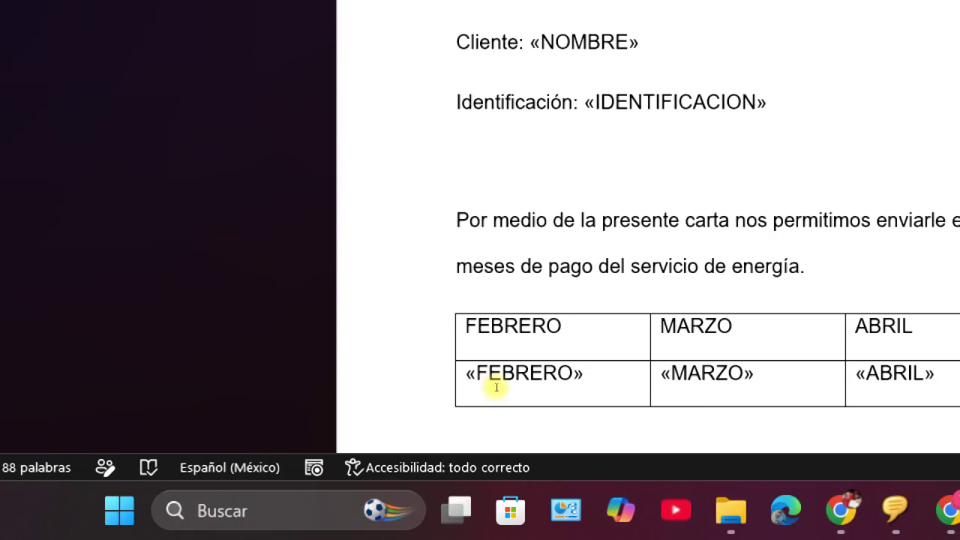
scroll(488, 390, "down", 5)
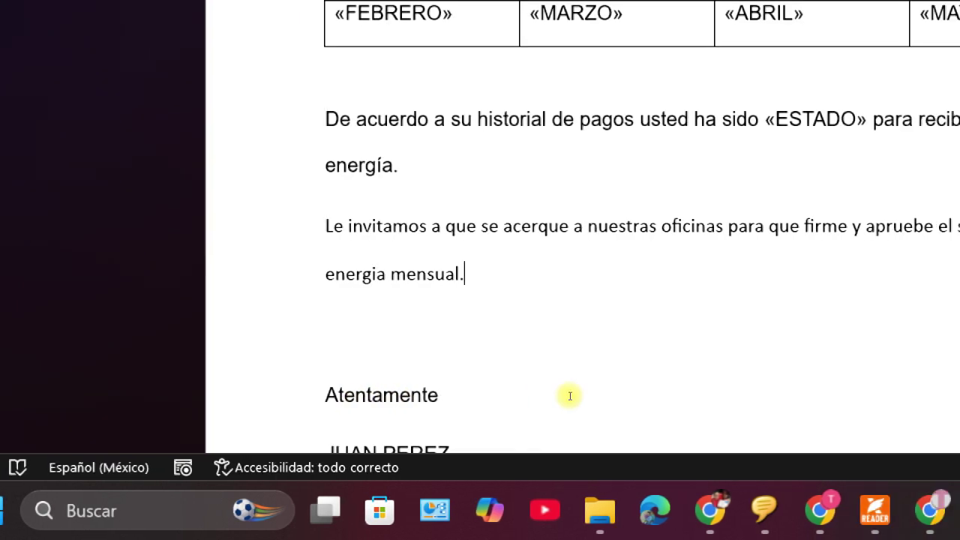
scroll(660, 372, "up", 3)
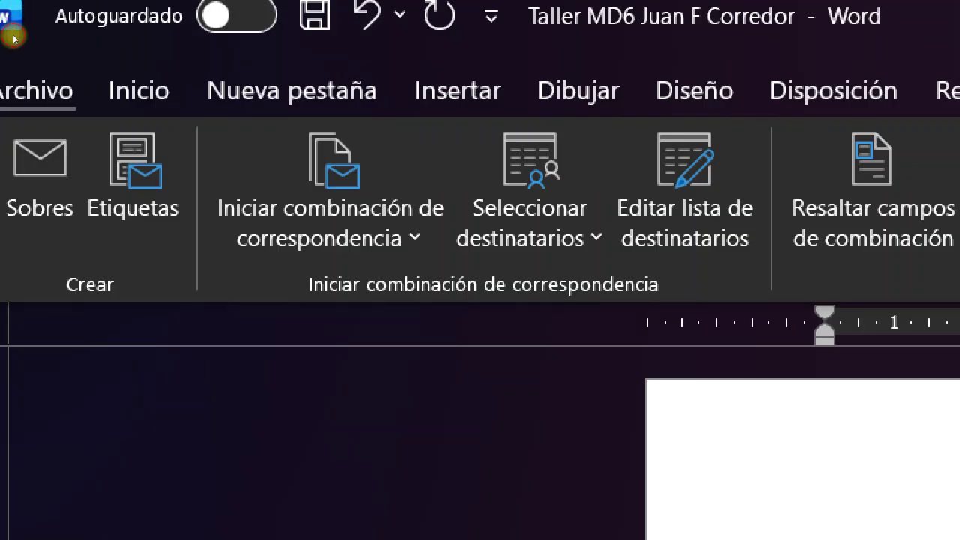
left_click(20, 39)
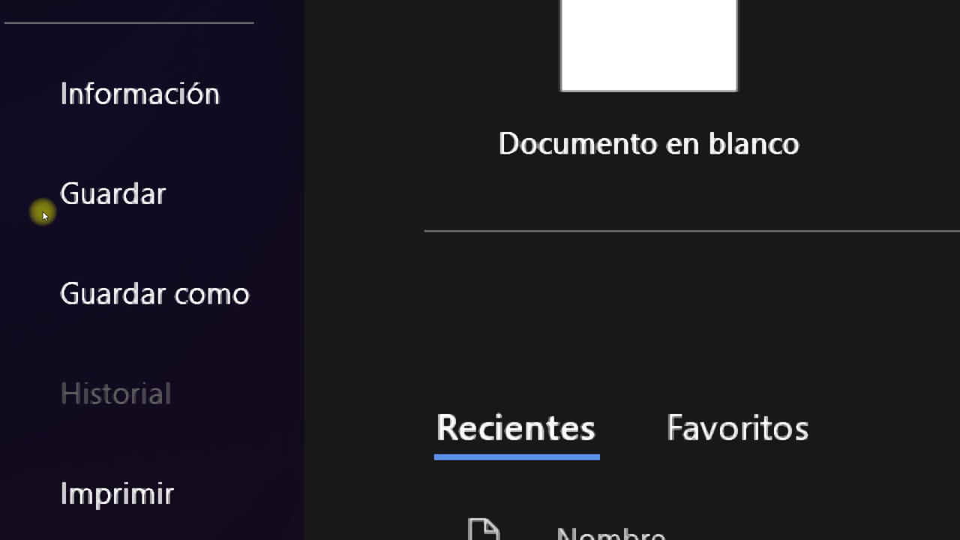
left_click(37, 183)
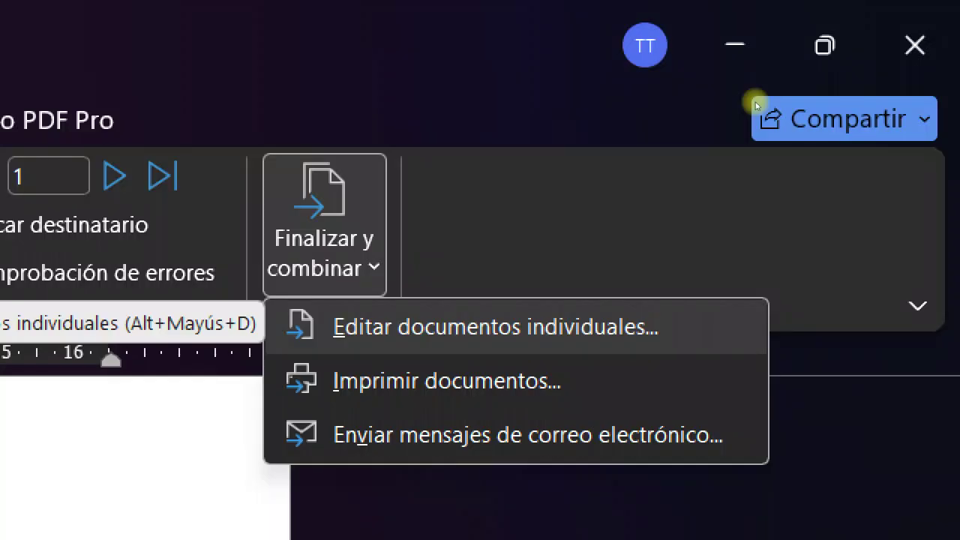
- Finish the mail merge by generating editable individual letters for all records in a new document
key("Down")
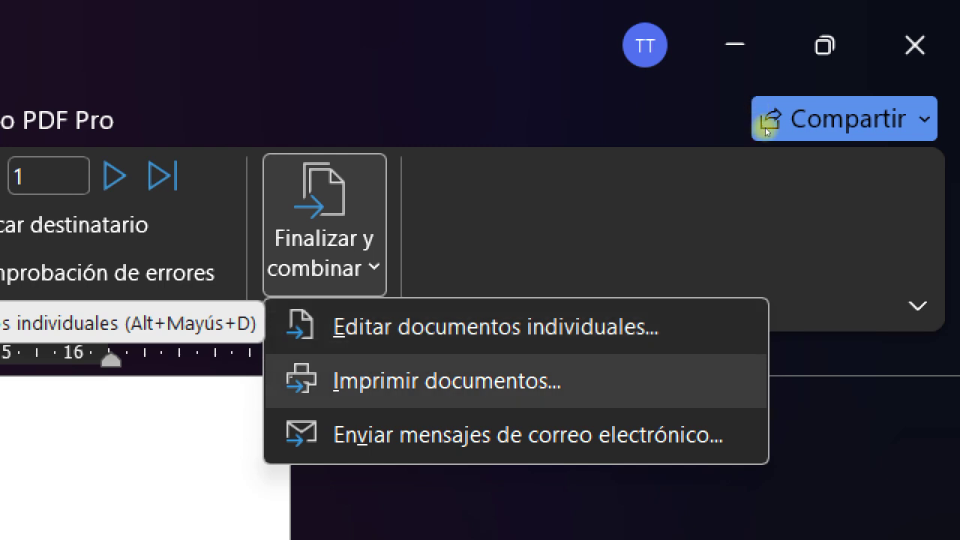
key("Down")
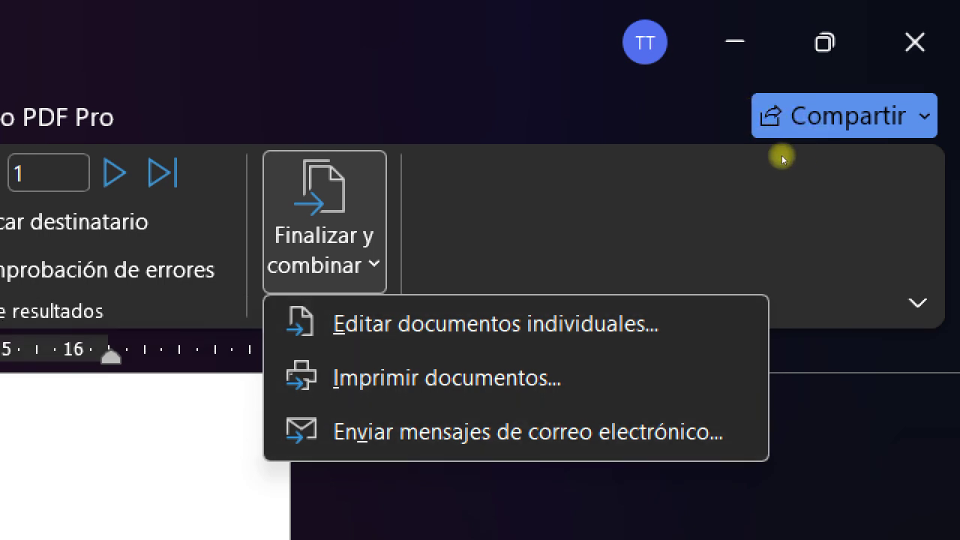
key("Down")
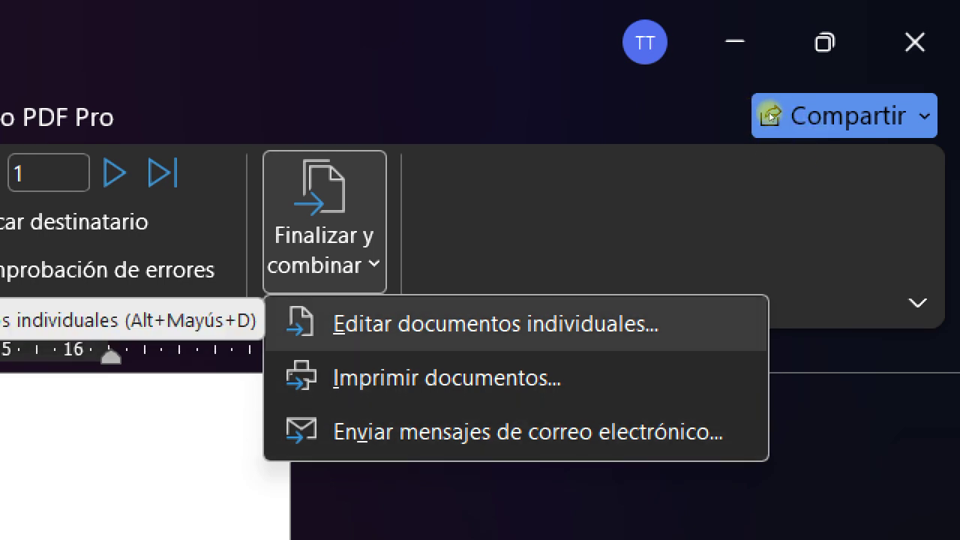
key("Return")
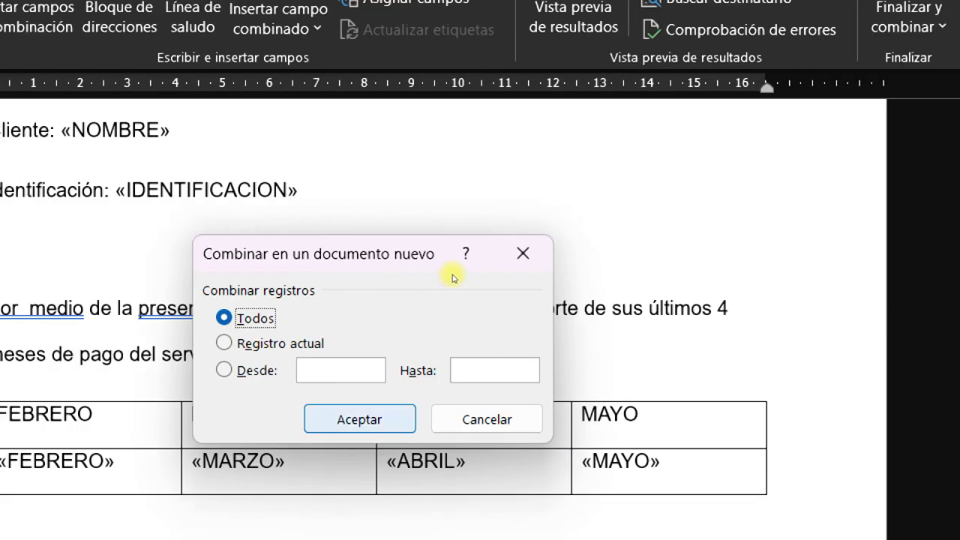
key("Return")
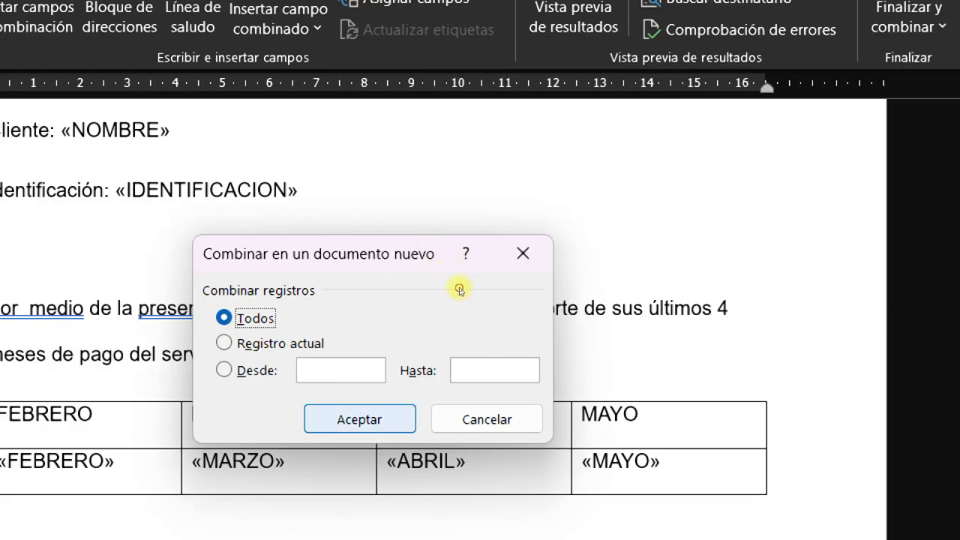
- Examine the merged letters' client data, payment tables and status wording, comparing the conditional paragraph for an Aprobado and a Reprobado client
scroll(460, 287, "down", 3)
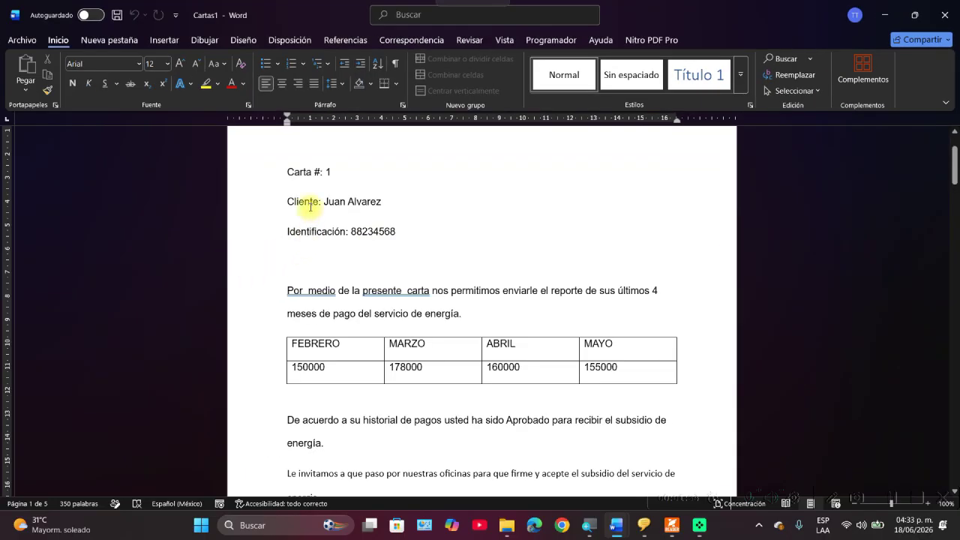
scroll(310, 205, "up", 3)
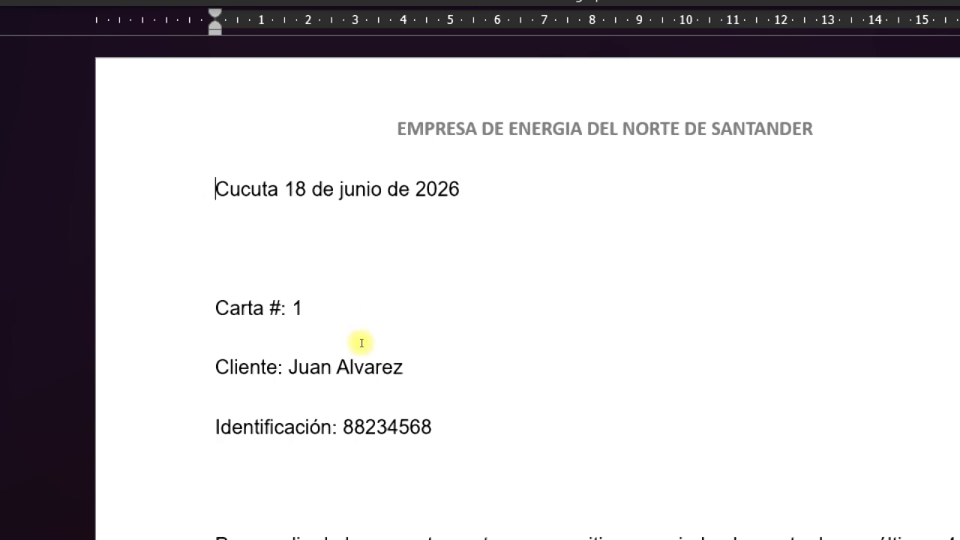
scroll(375, 361, "down", 8)
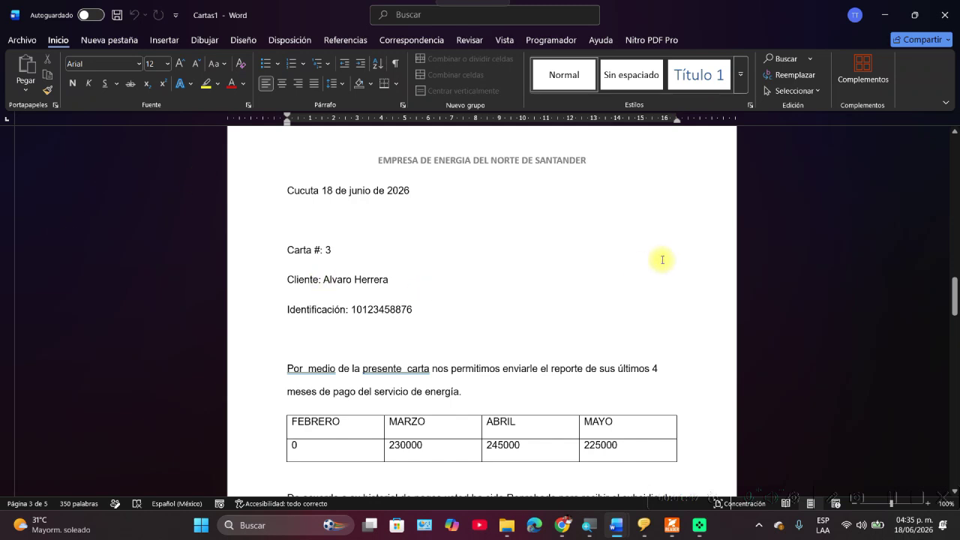
left_click_drag(955, 308, 939, 153)
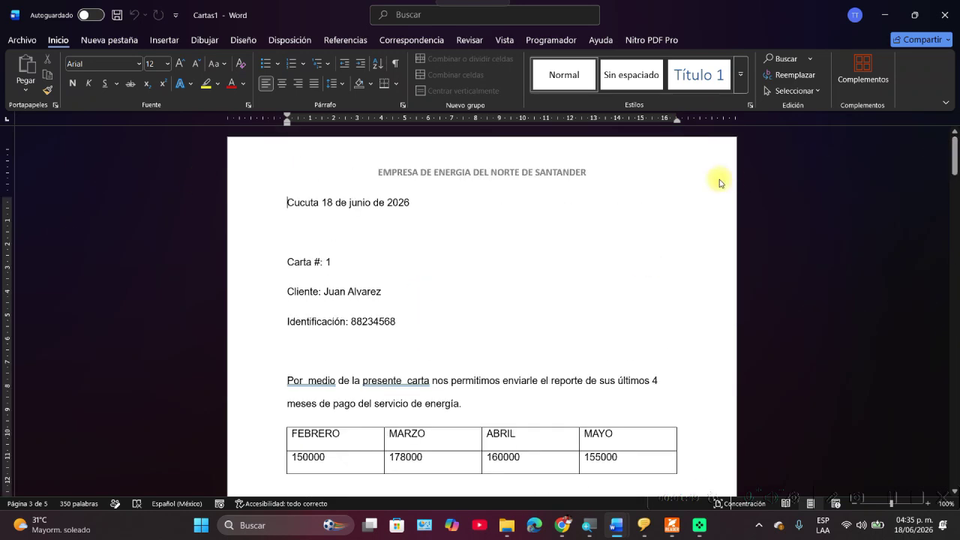
scroll(450, 347, "down", 2)
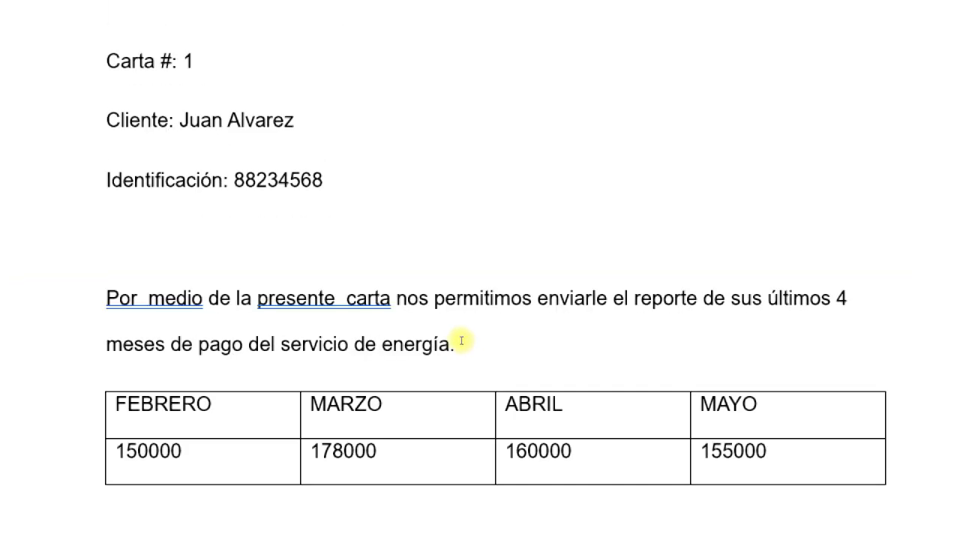
scroll(468, 392, "down", 5)
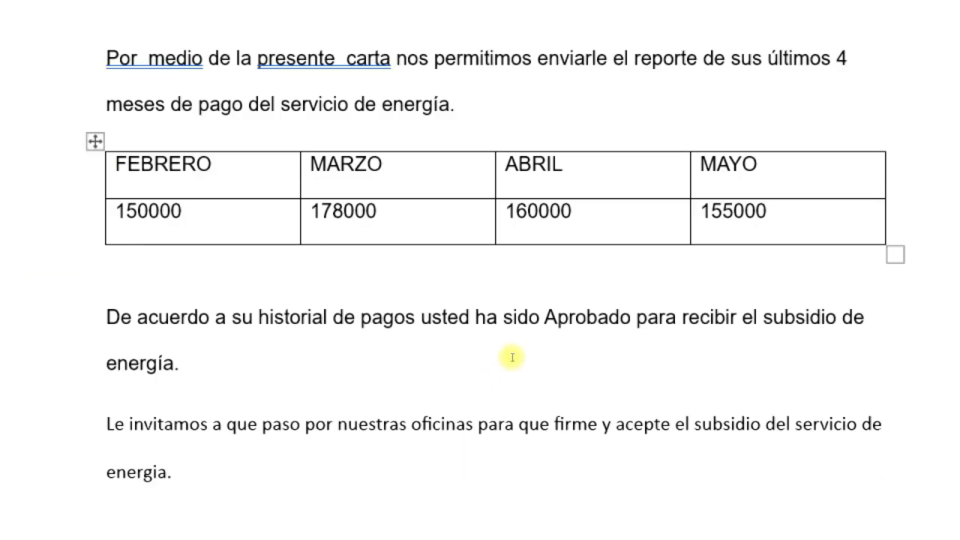
left_click(304, 384, "shift")
triple_click(430, 400)
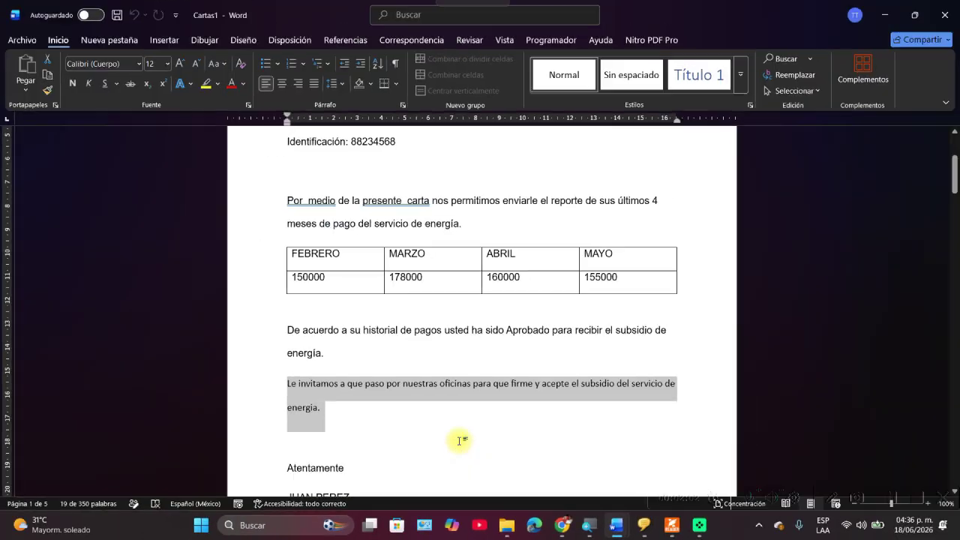
scroll(461, 443, "down", 12)
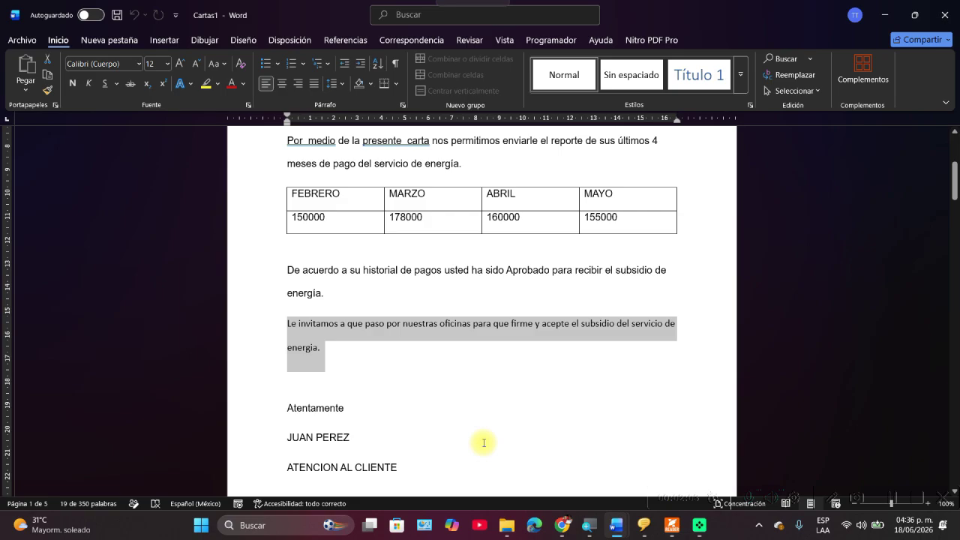
scroll(486, 437, "down", 3)
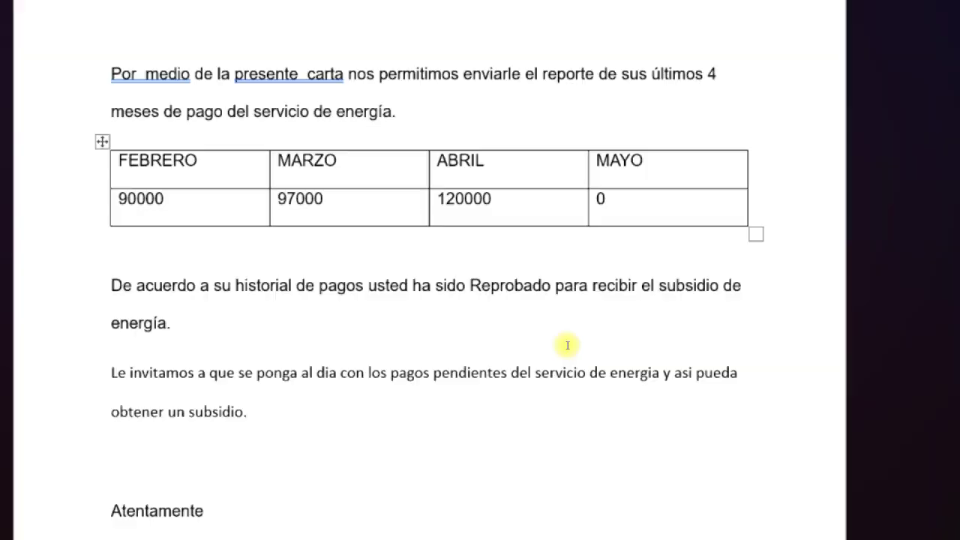
left_click_drag(513, 308, 555, 327)
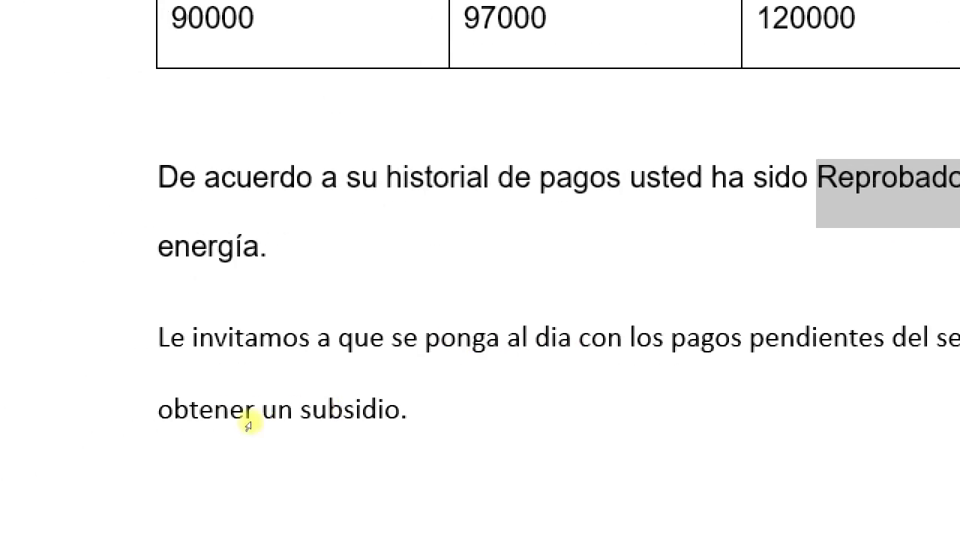